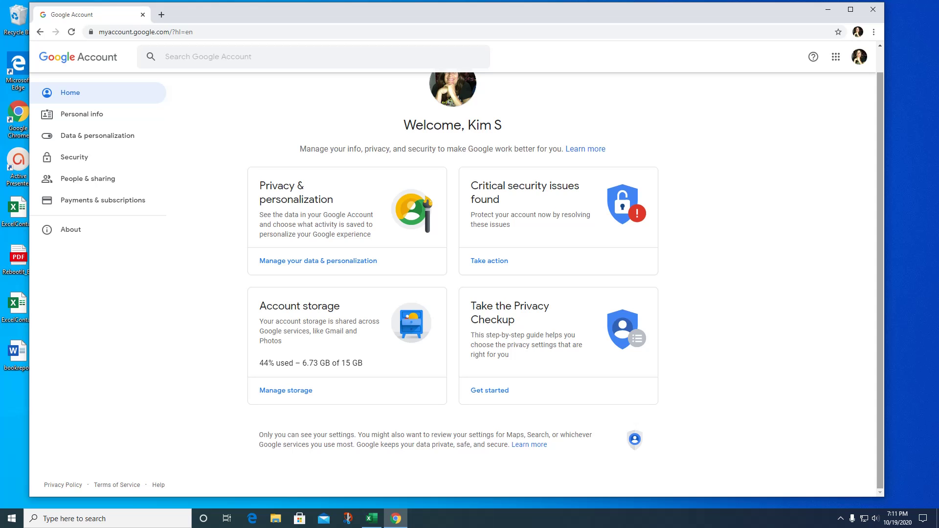
Reload the Google Account home page and browse the Google apps launcher down to Stadia.
left_click(70, 92)
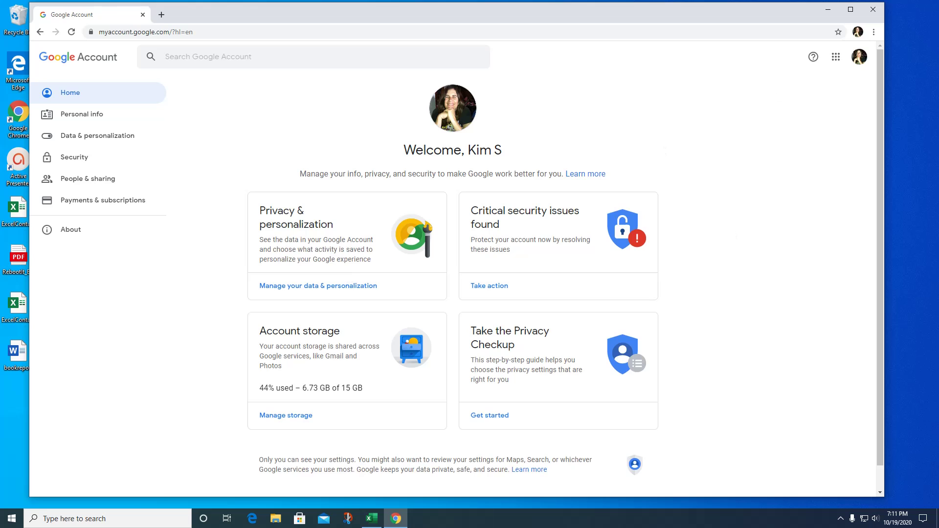
left_click_drag(879, 234, 884, 295)
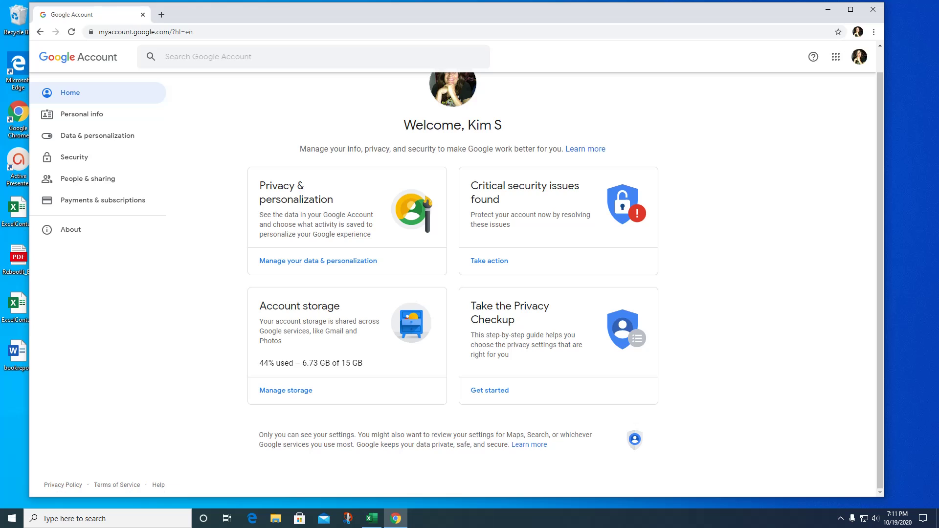
left_click(835, 61)
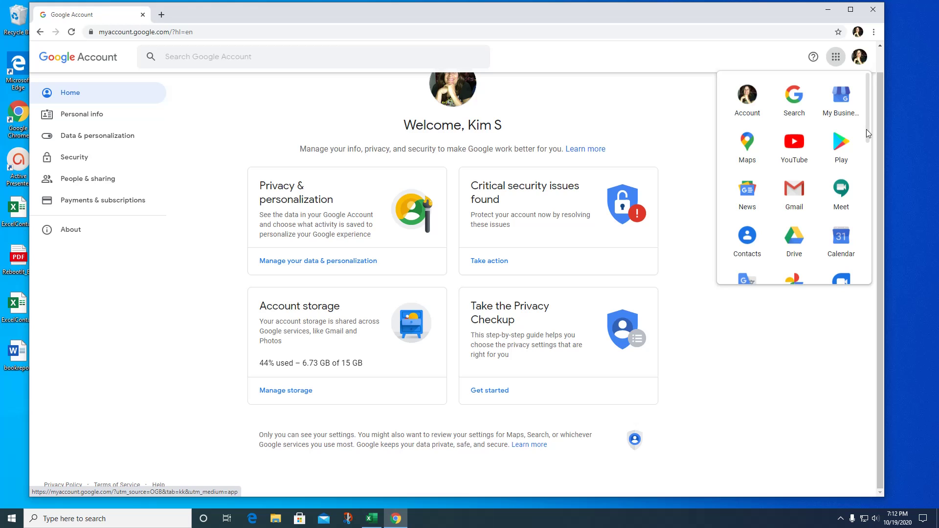
left_click_drag(867, 129, 856, 275)
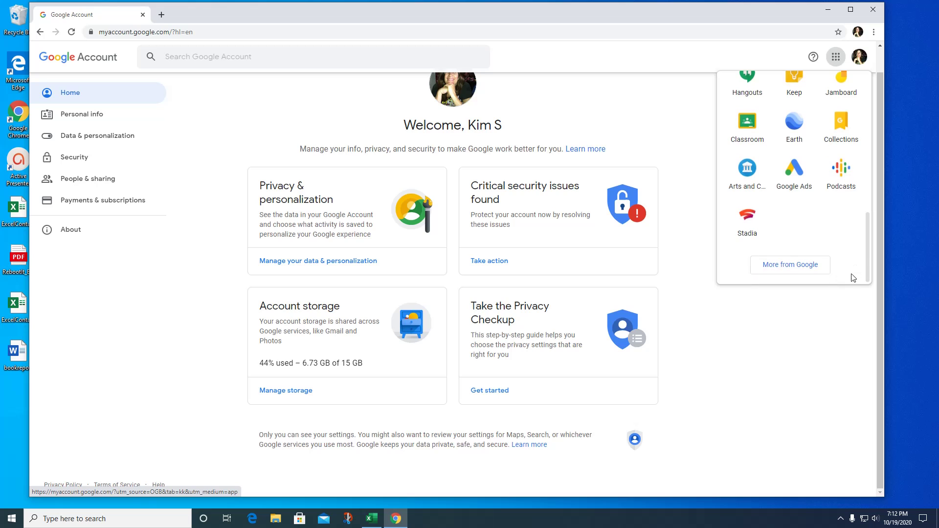
Scroll the Google Products page's full product list and open the Forms landing page.
left_click(784, 268)
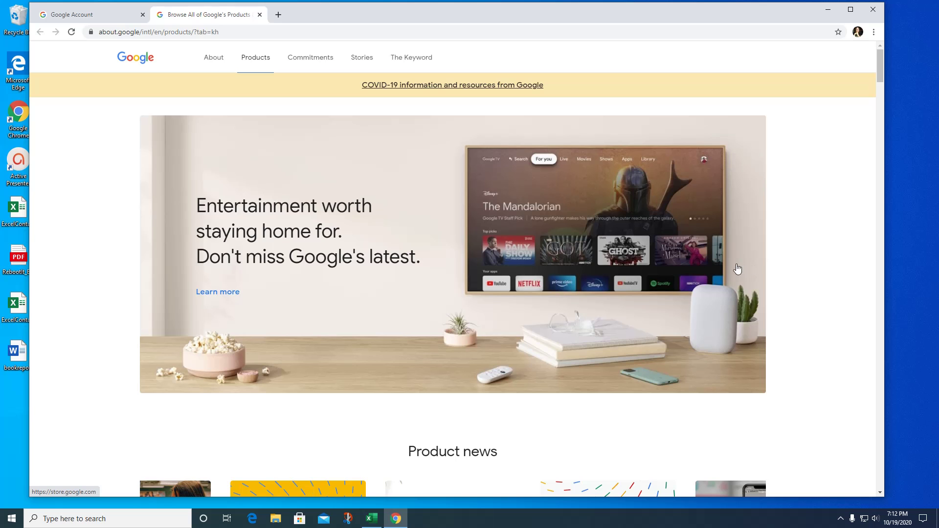
scroll(609, 328, "down", 11)
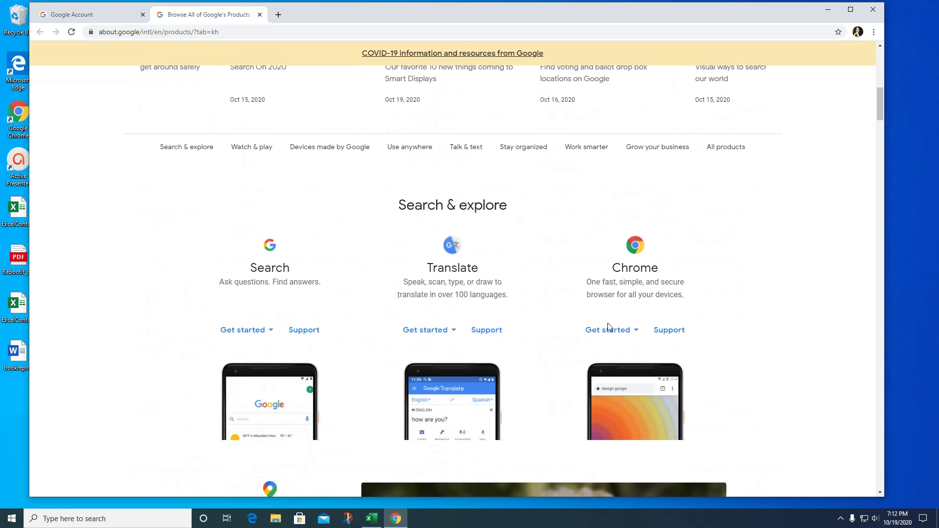
scroll(607, 323, "down", 12)
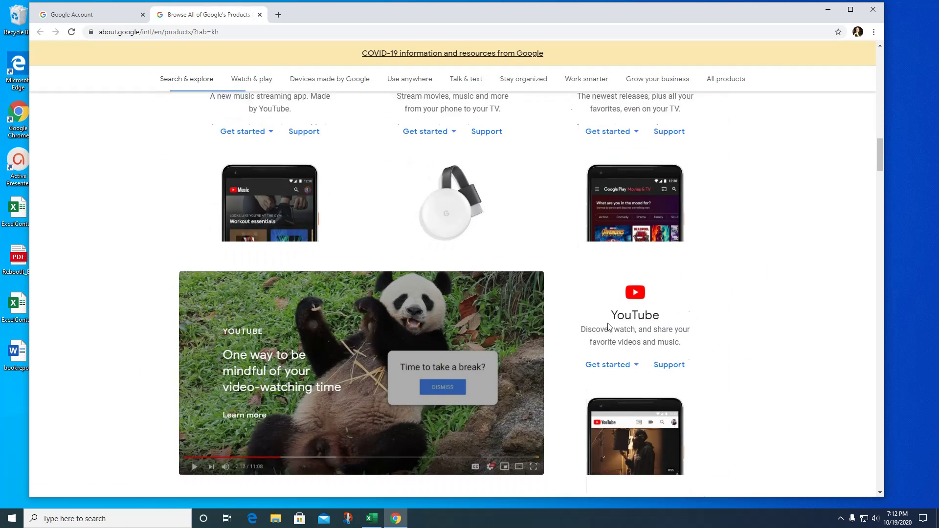
scroll(609, 327, "down", 9)
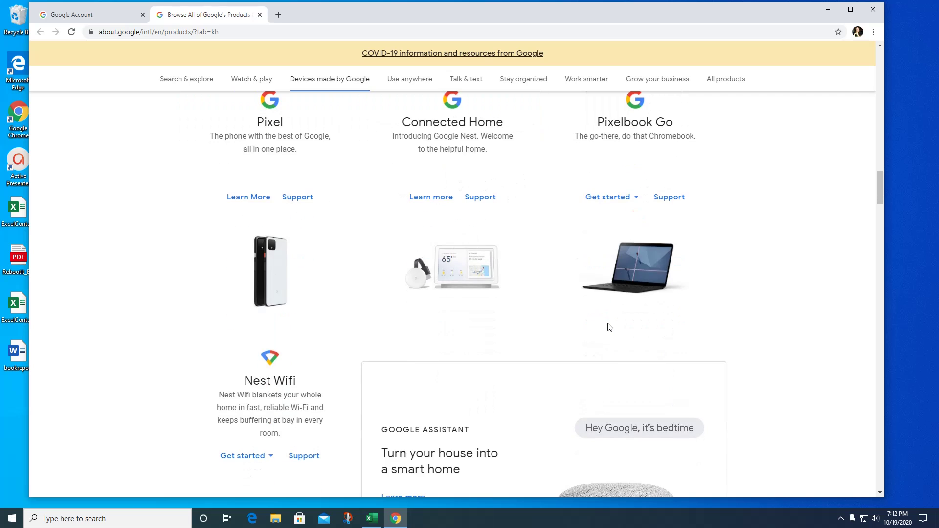
scroll(609, 326, "down", 12)
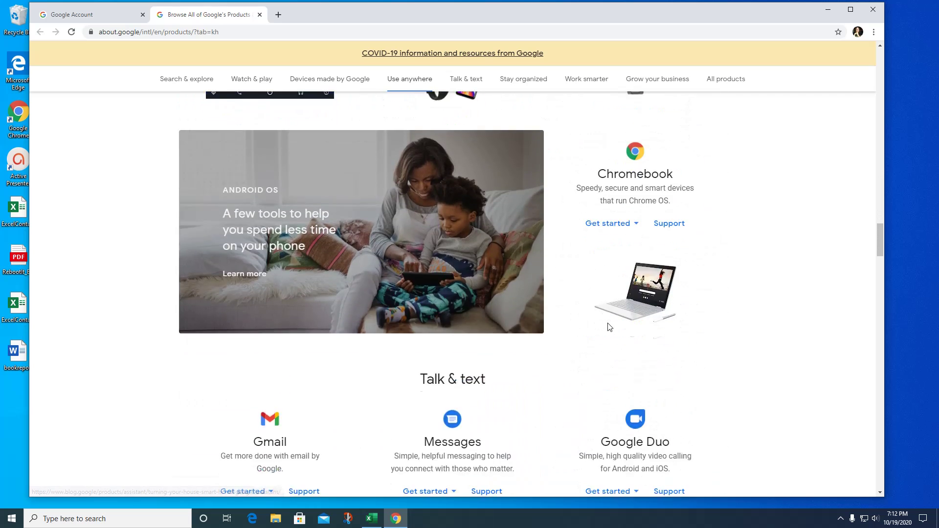
scroll(609, 327, "down", 5)
scroll(609, 327, "down", 9)
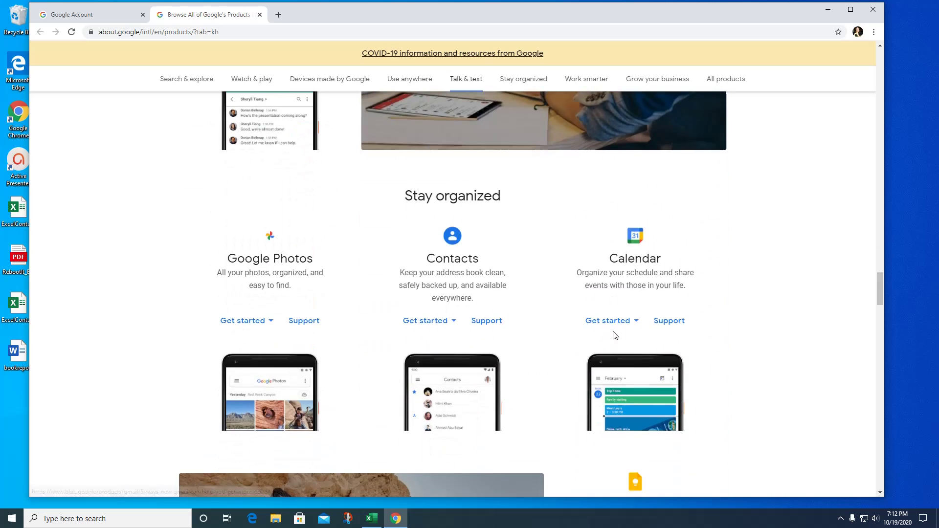
scroll(615, 336, "down", 10)
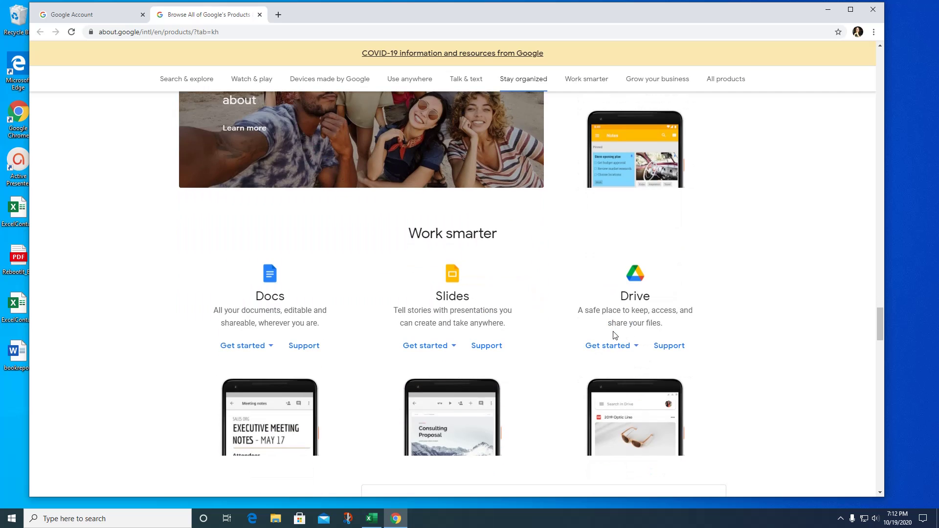
scroll(615, 335, "down", 9)
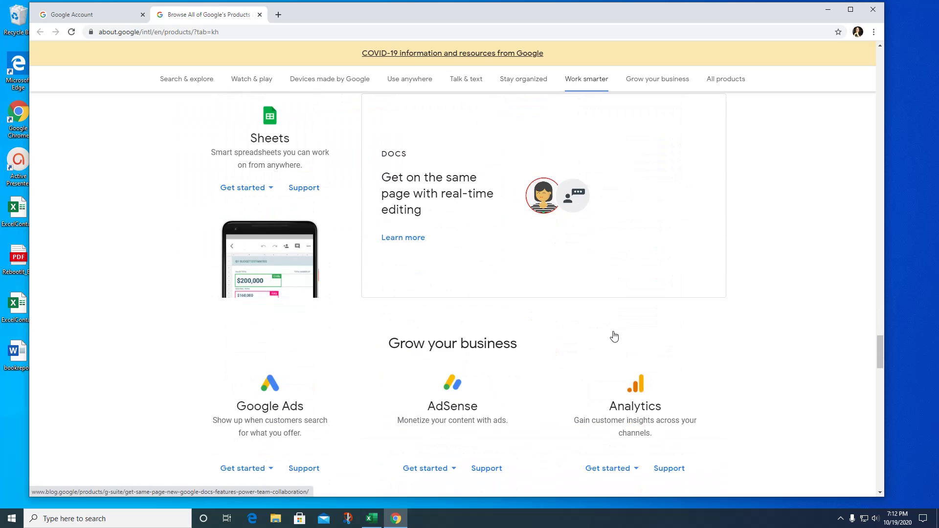
scroll(655, 304, "down", 3)
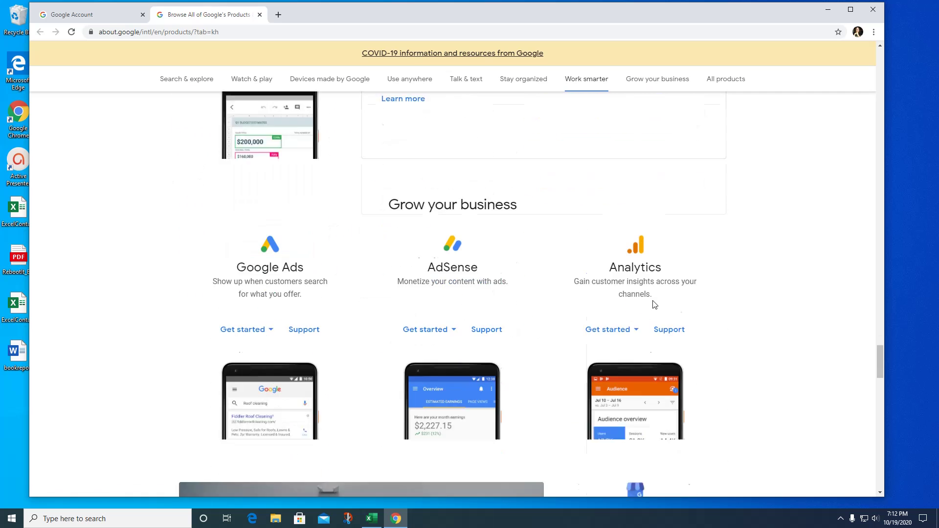
scroll(654, 304, "down", 9)
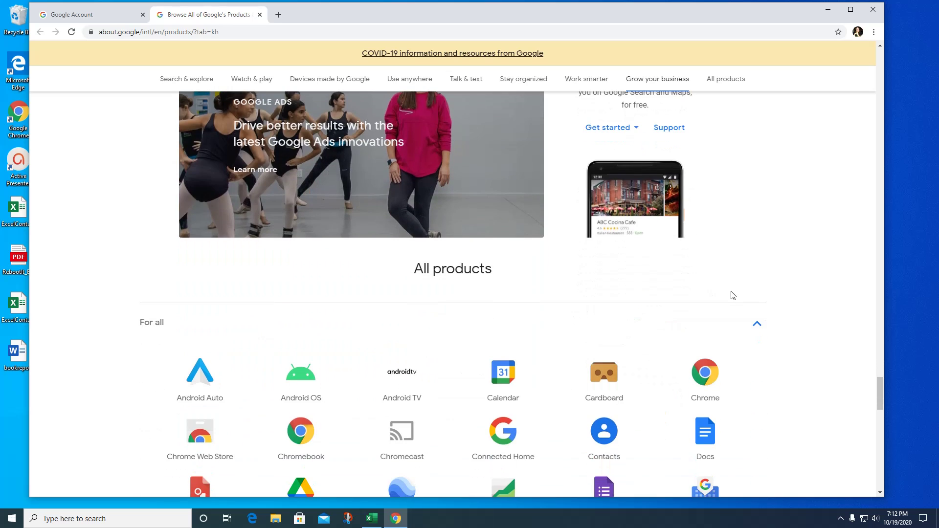
scroll(732, 295, "down", 4)
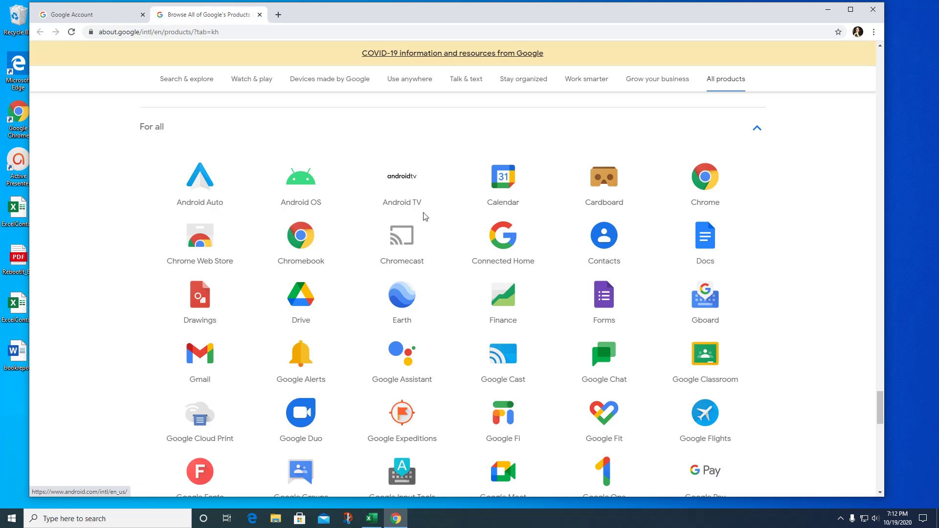
scroll(785, 307, "down", 1)
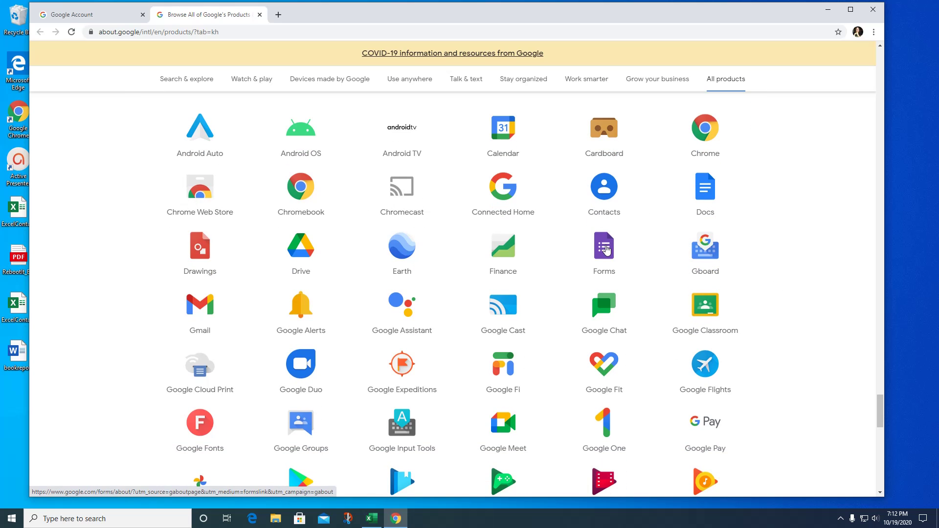
left_click(607, 250)
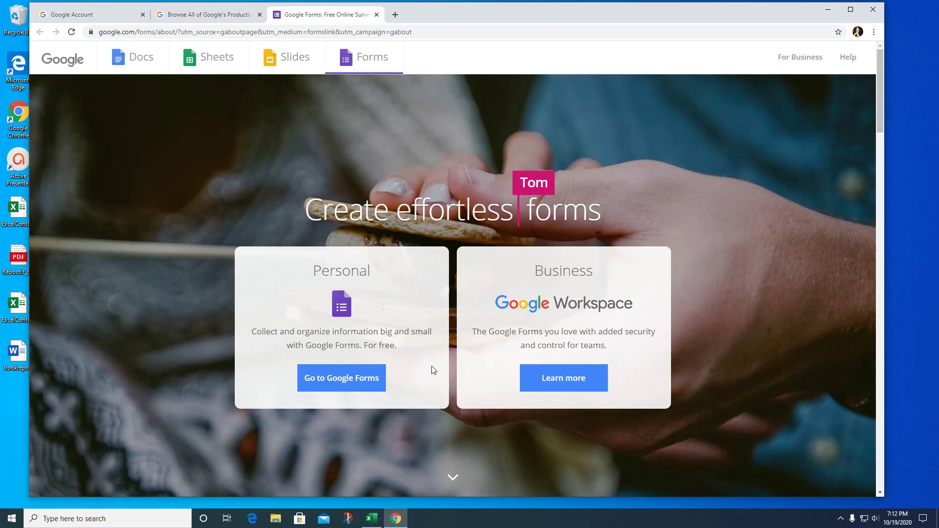
Go to the Google Forms start page and create a new Blank form.
left_click(358, 385)
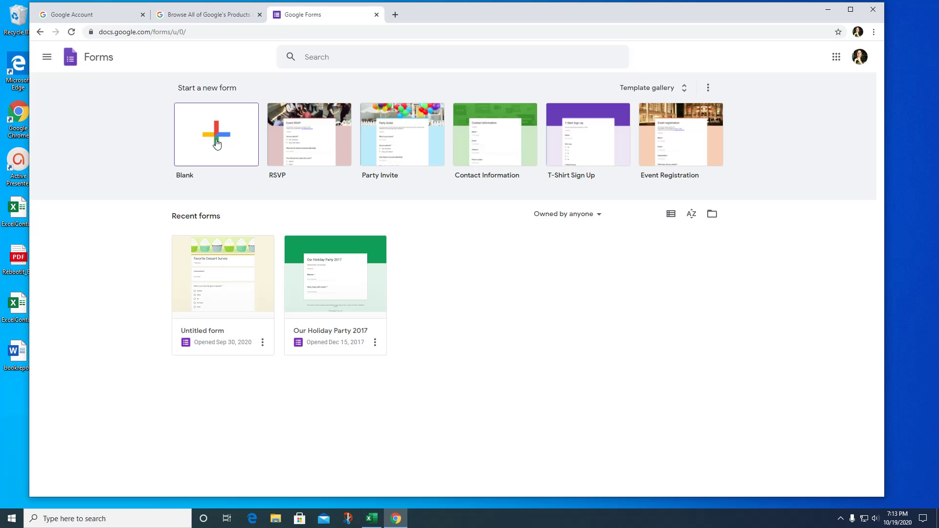
left_click(217, 144)
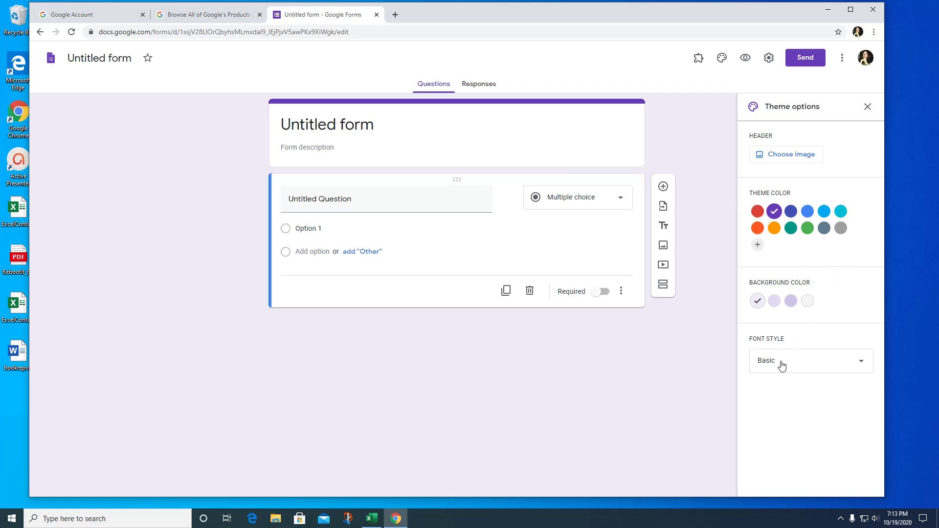
Browse the header image themes: Illustrations, Birthday, Food and dining, and Travel.
left_click(793, 159)
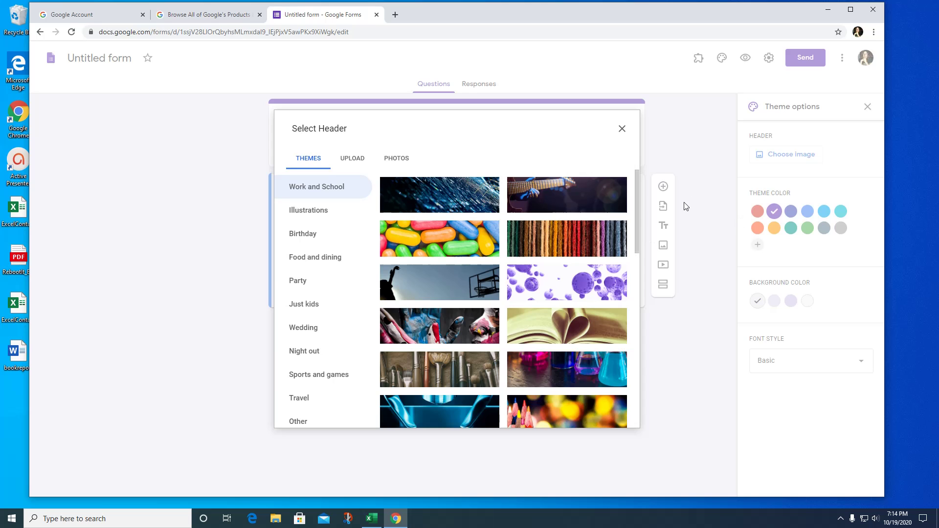
left_click_drag(636, 183, 640, 368)
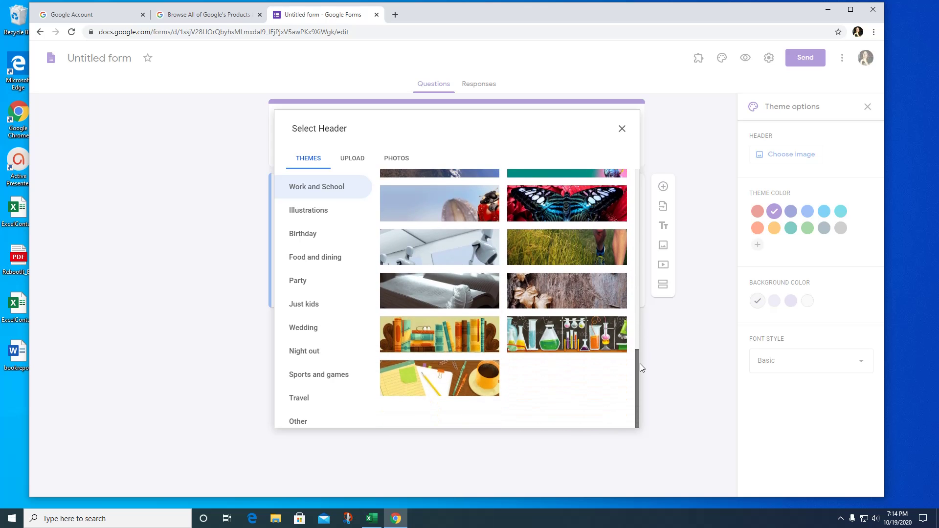
left_click(318, 221)
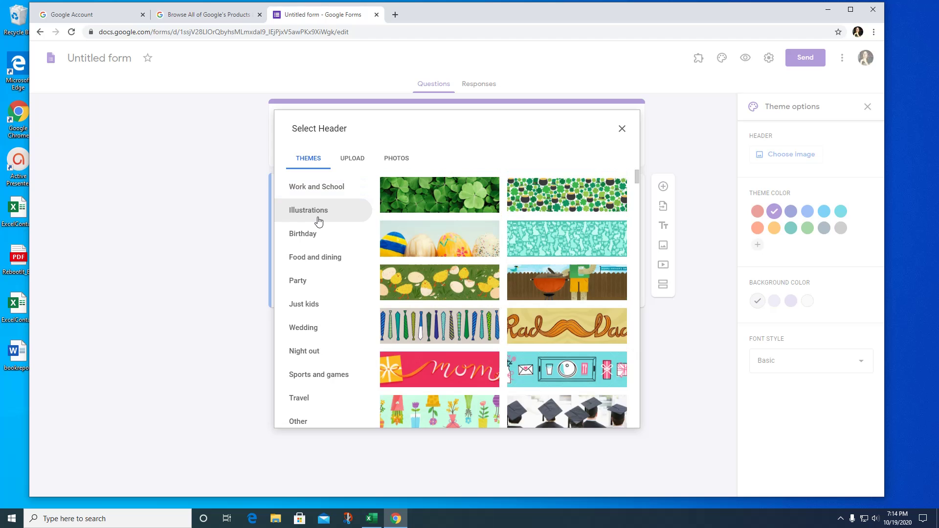
scroll(529, 300, "down", 10)
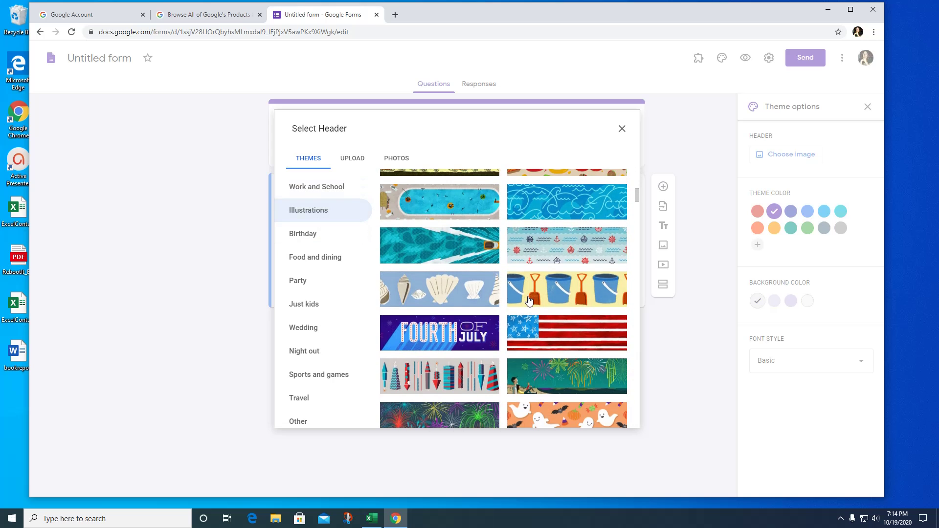
scroll(526, 301, "down", 5)
left_click(327, 233)
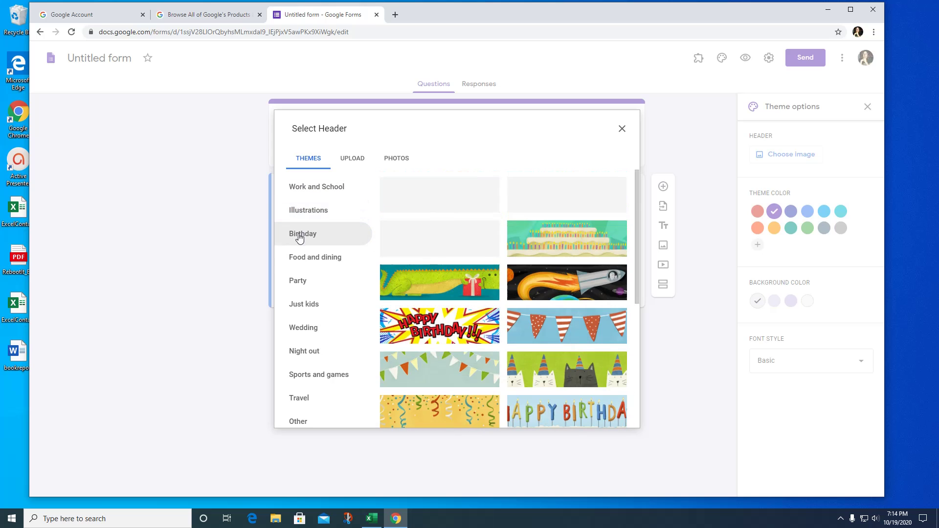
left_click(330, 263)
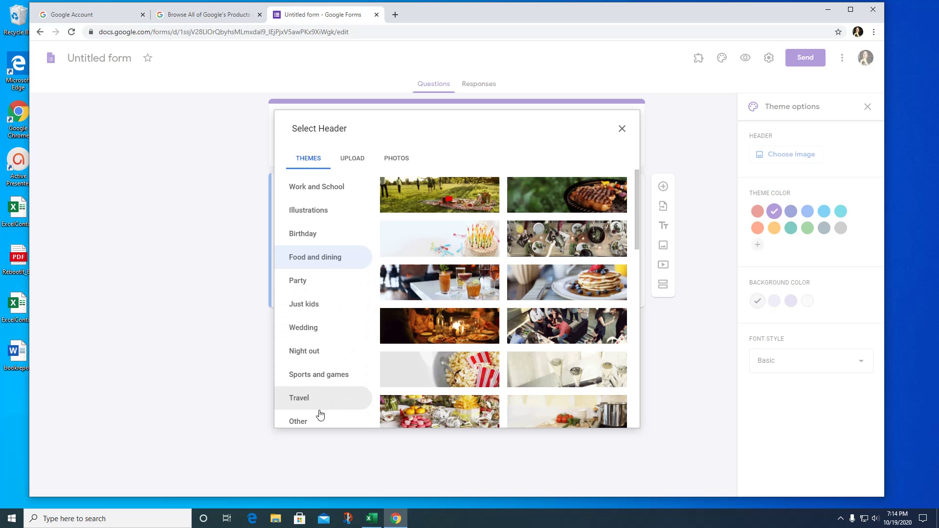
left_click(310, 398)
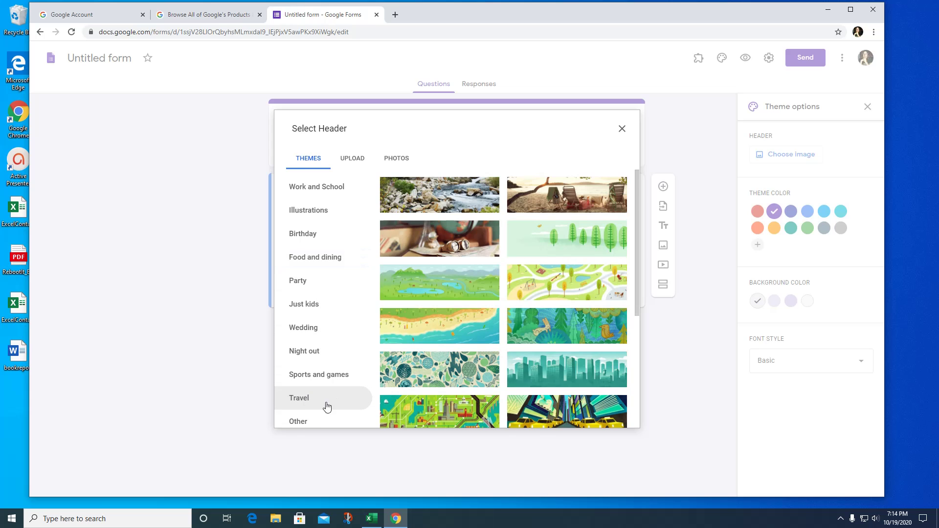
Set the pastel geometric pattern from the Other category as the form header.
left_click(298, 421)
scroll(570, 274, "down", 2)
scroll(566, 284, "up", 2)
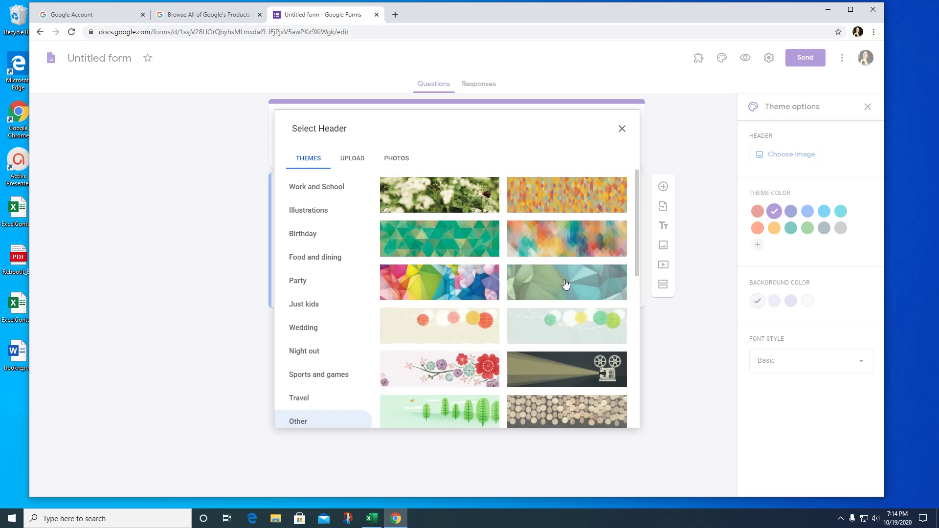
left_click(566, 250)
left_click(618, 420)
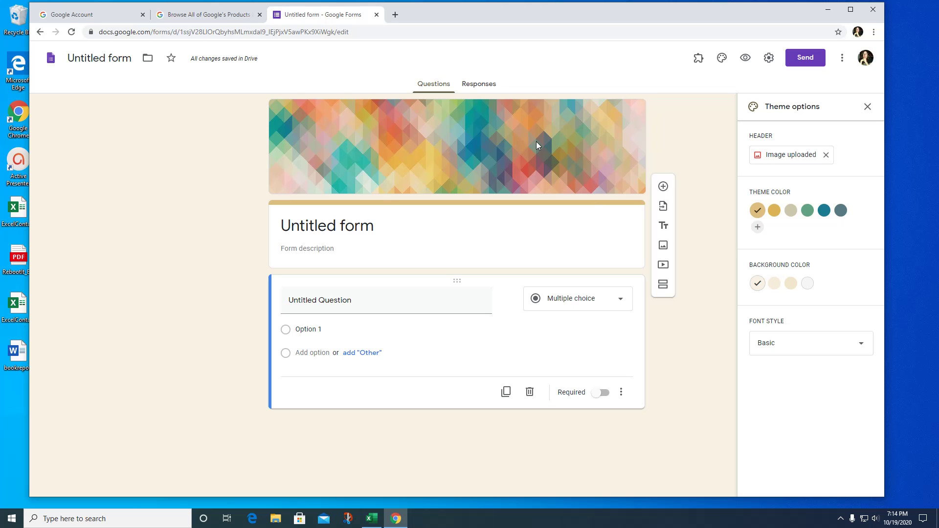
Create a custom light green theme colour (#82df76) and apply it to the form.
left_click(757, 227)
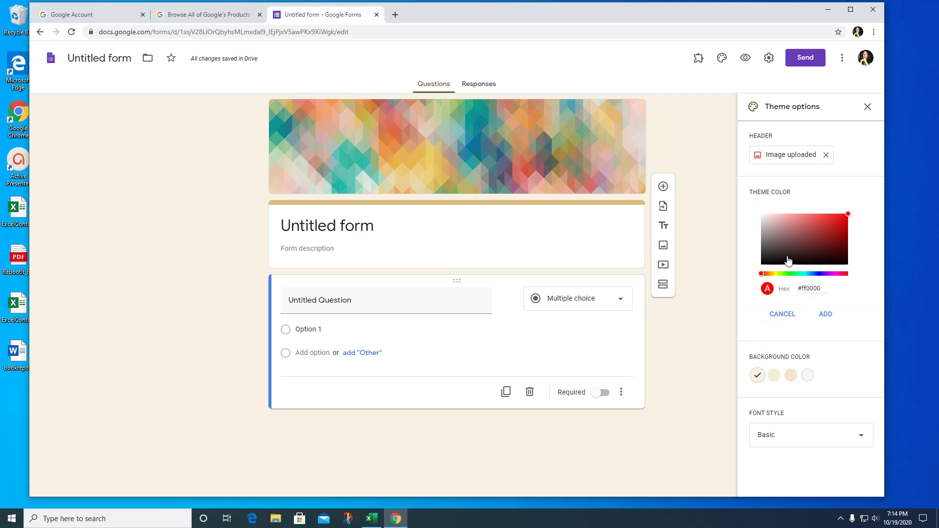
left_click(769, 273)
left_click(817, 225)
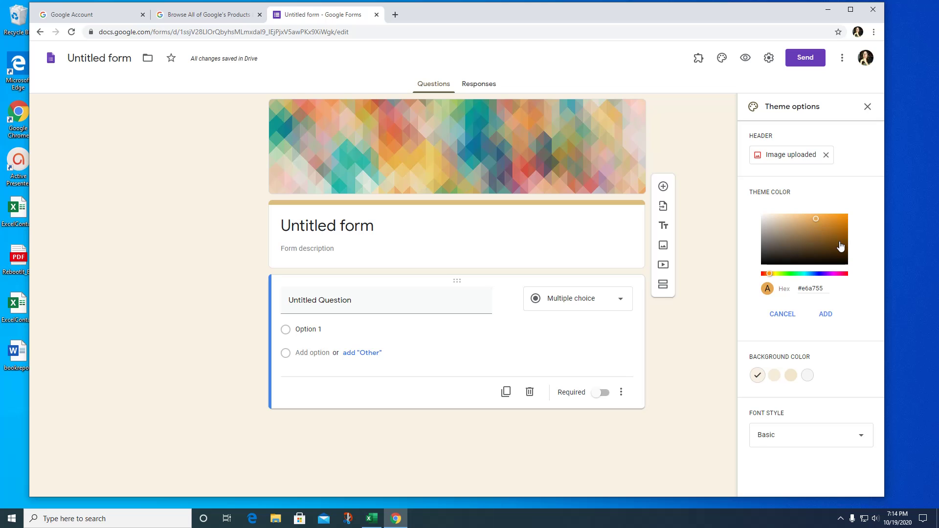
left_click(833, 244)
left_click(788, 274)
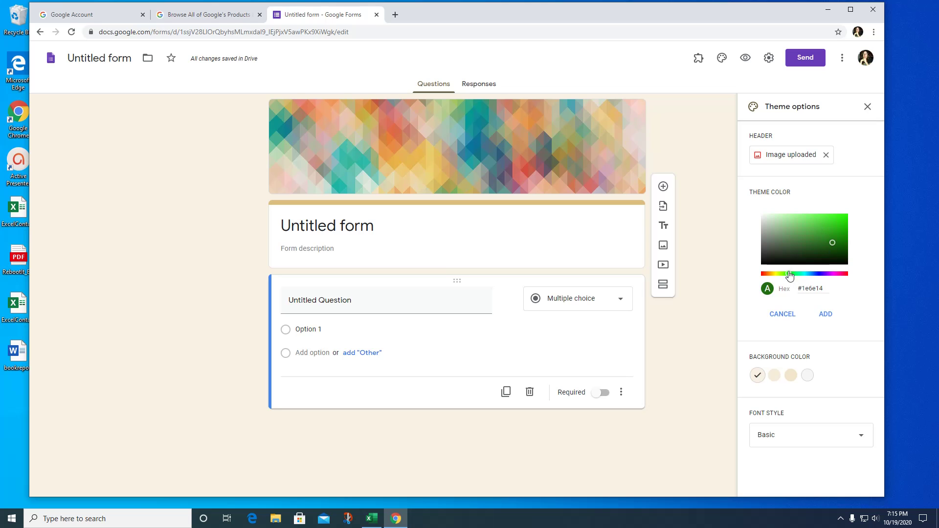
left_click(802, 220)
left_click(826, 314)
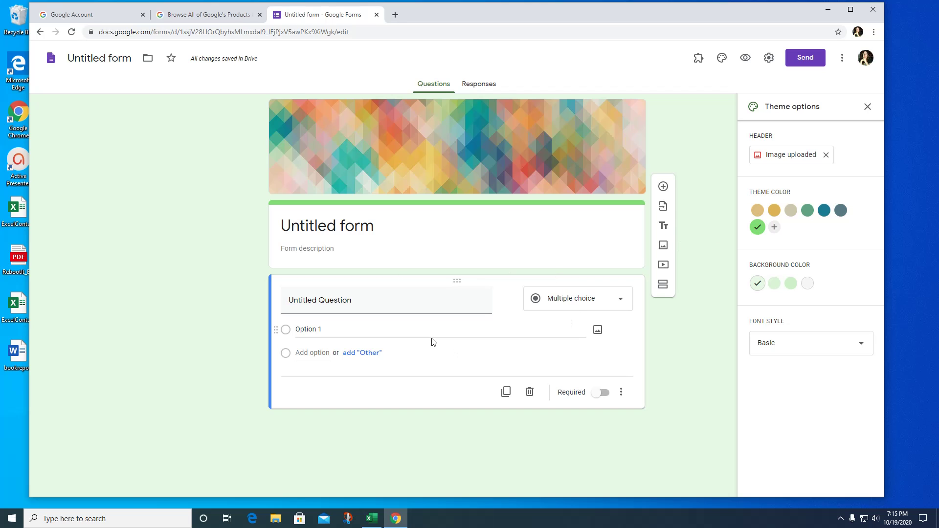
Title the form 'Gathering Information'.
left_click(377, 226)
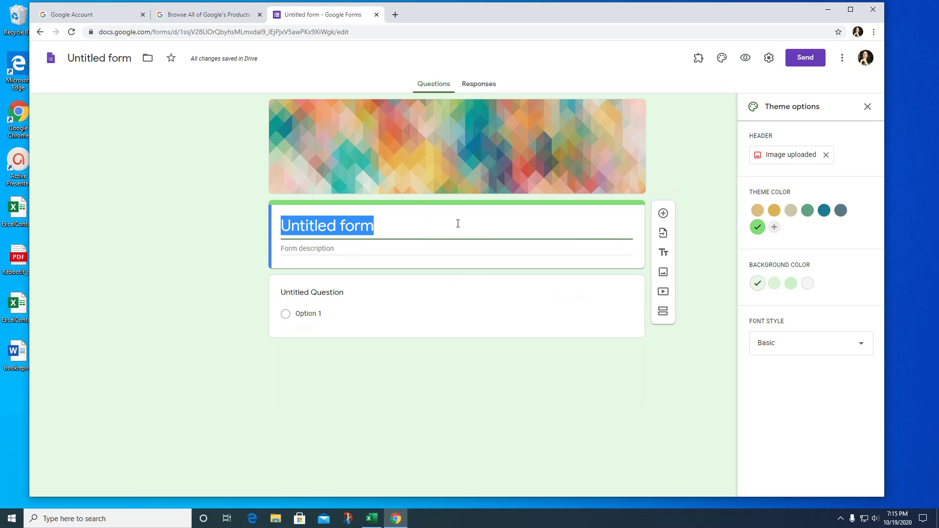
type("Gatherin")
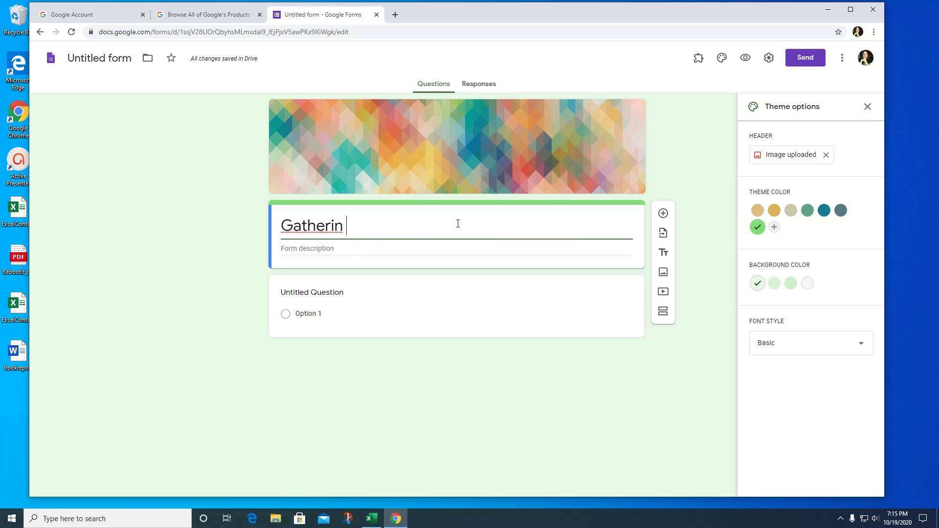
key("BackSpace")
type("g Information")
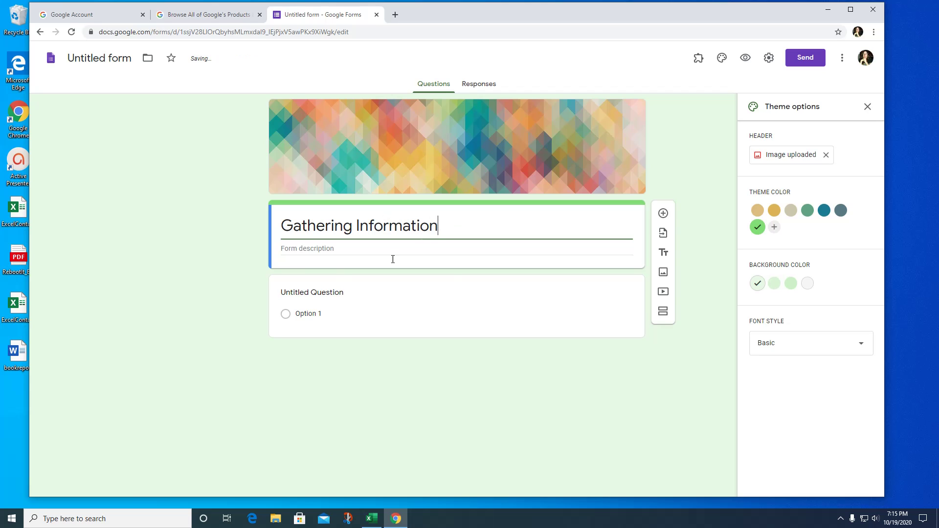
Write a description asking respondents to fill out each question completely with their contact info.
left_click(318, 250)
type("P")
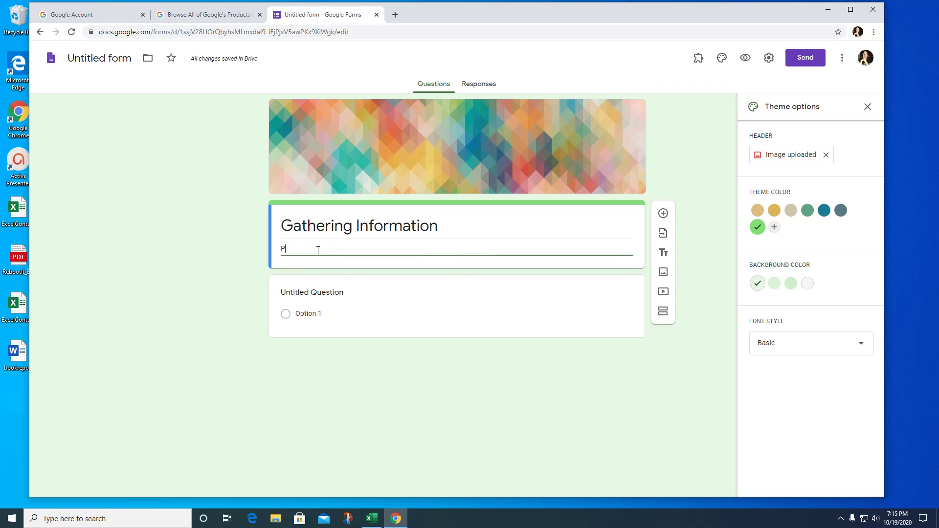
type("lease fill out each question completely so that I can")
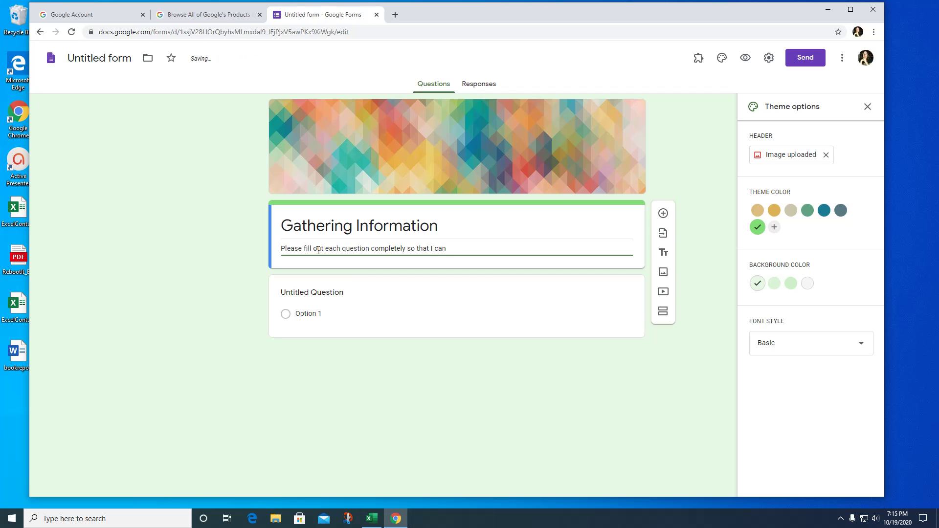
type("all of your contact ")
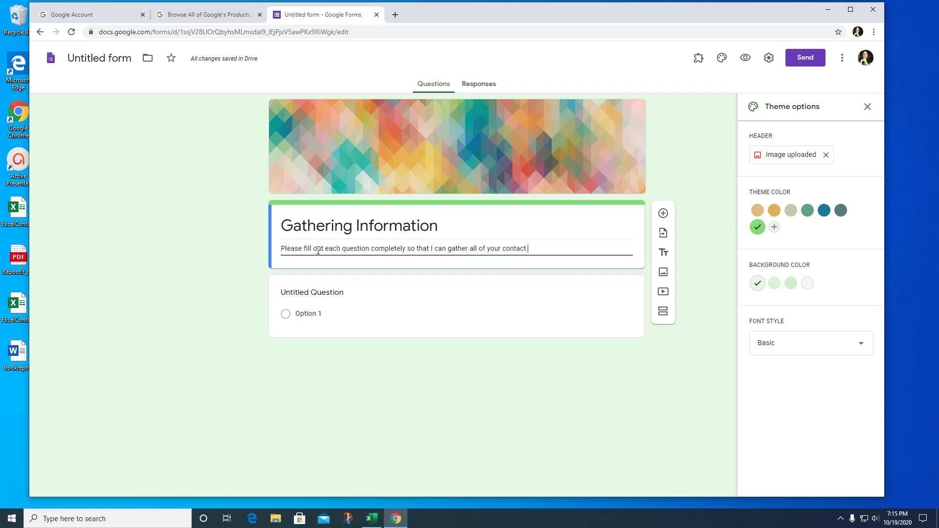
type("information.")
Make the first question a required short answer titled 'What is your full name'.
left_click(457, 281)
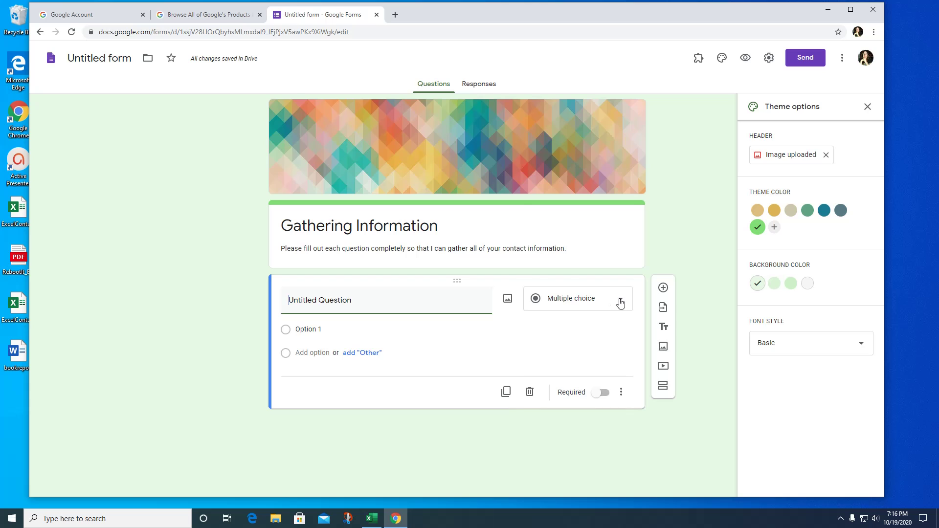
left_click(619, 302)
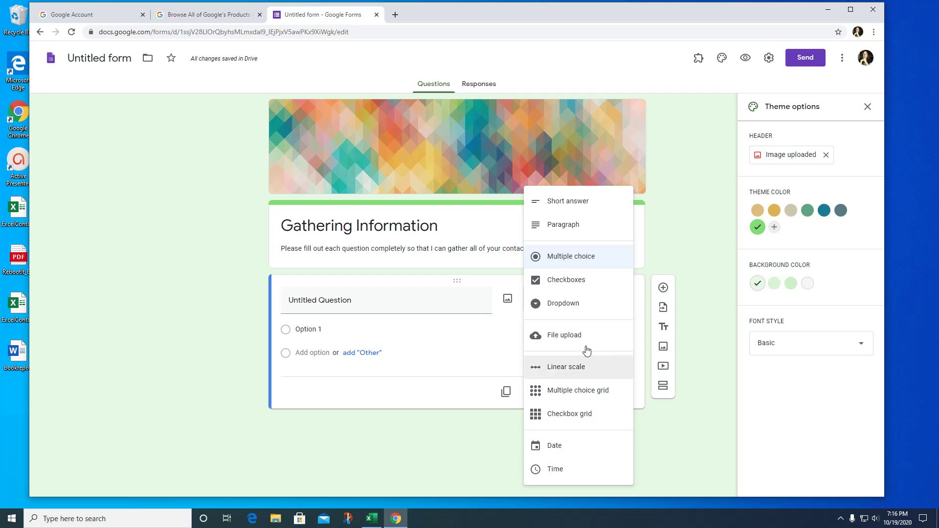
left_click(551, 203)
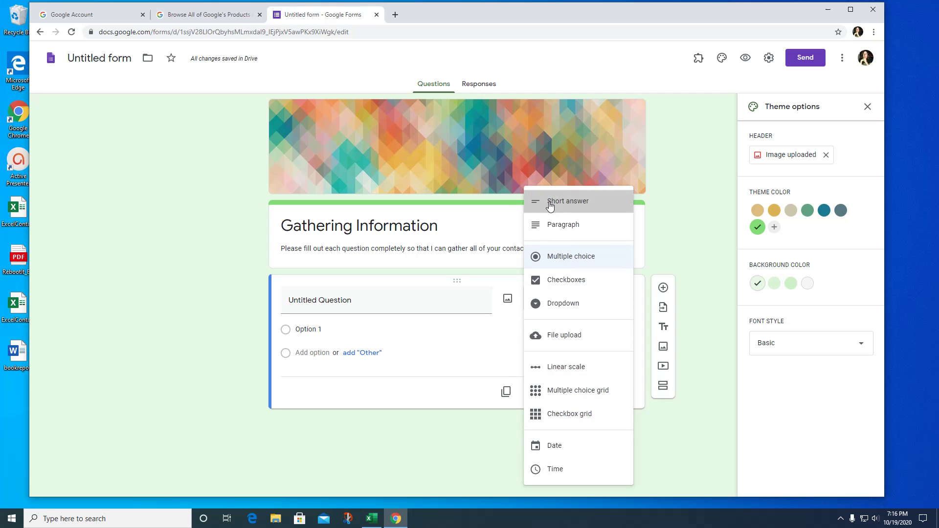
left_click(297, 302)
type("What is")
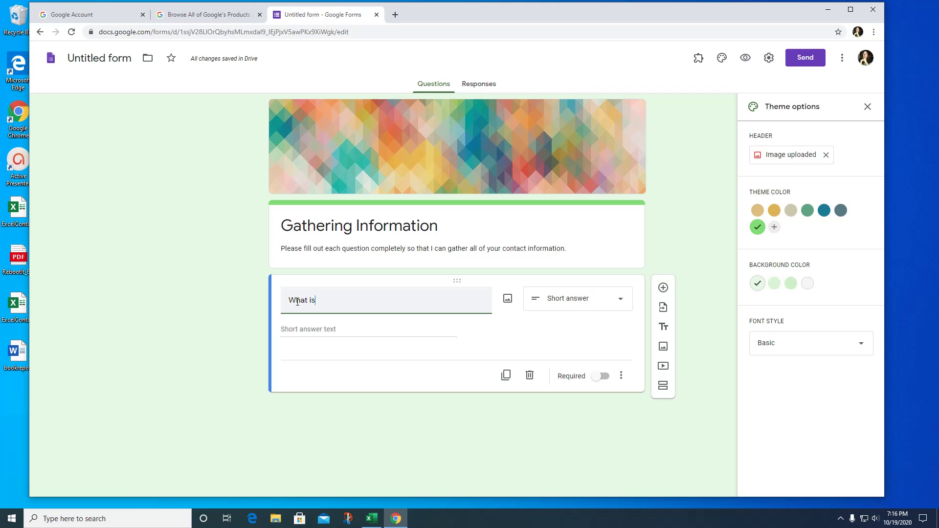
type(" your full name")
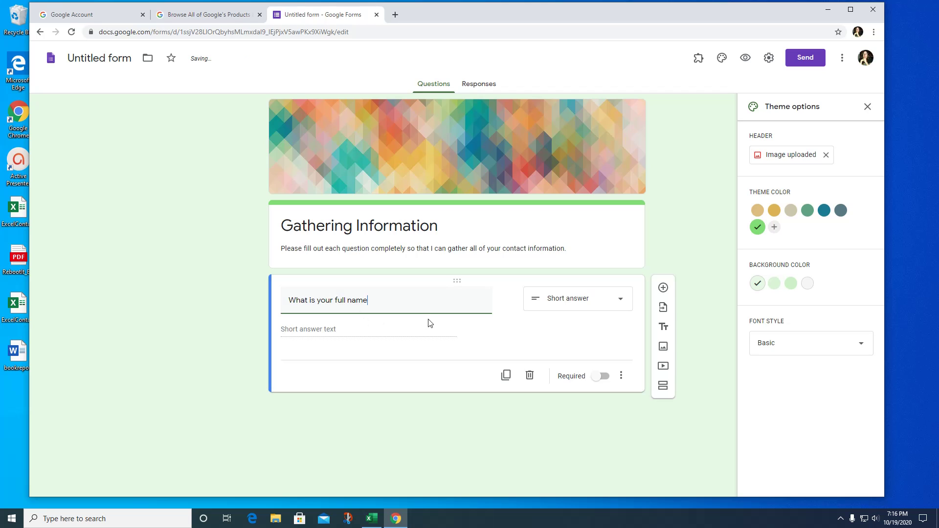
left_click(606, 378)
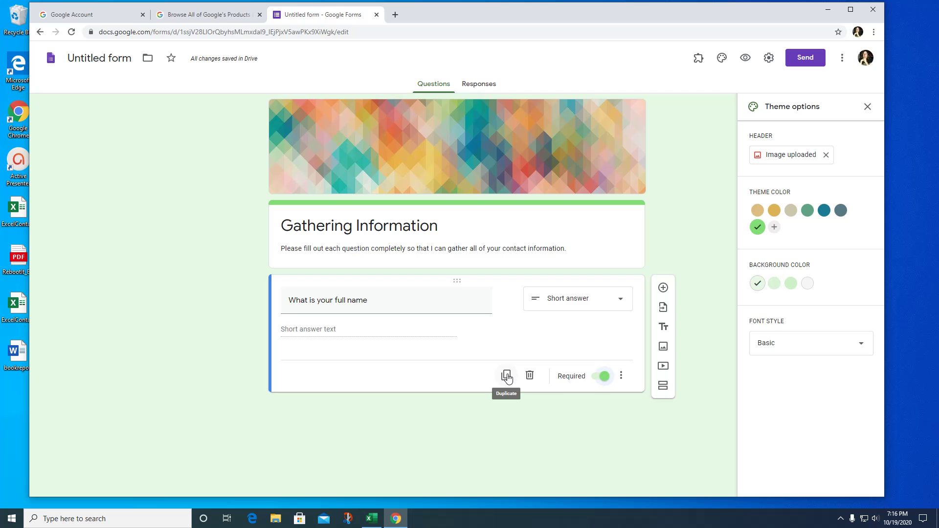
Duplicate the full name question and retitle the copy 'What is your email address'.
left_click(507, 375)
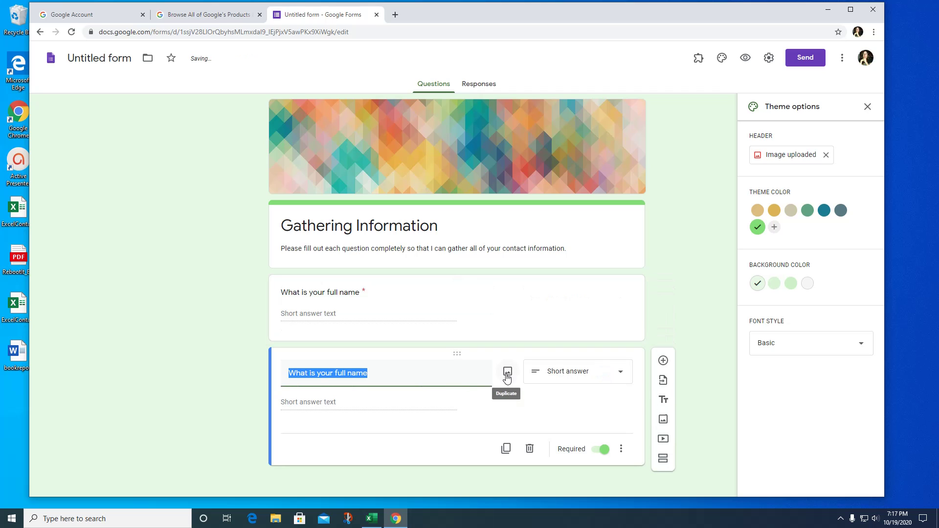
left_click_drag(371, 376, 290, 377)
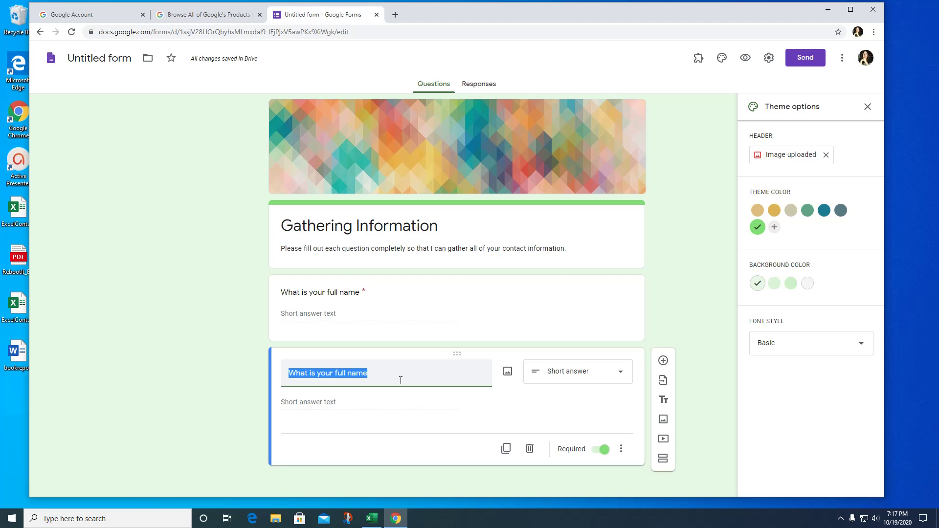
type("What is your")
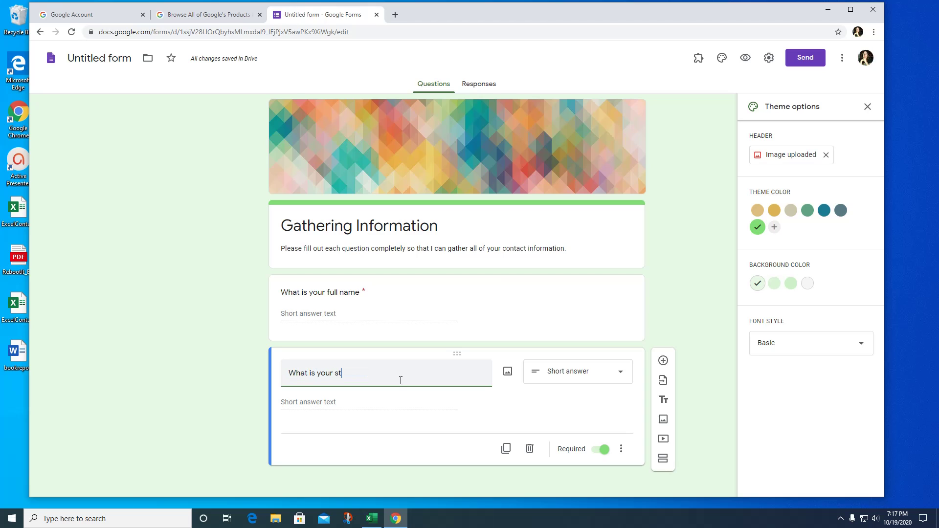
type(" st")
key("BackSpace")
key("BackSpace")
type("email address?")
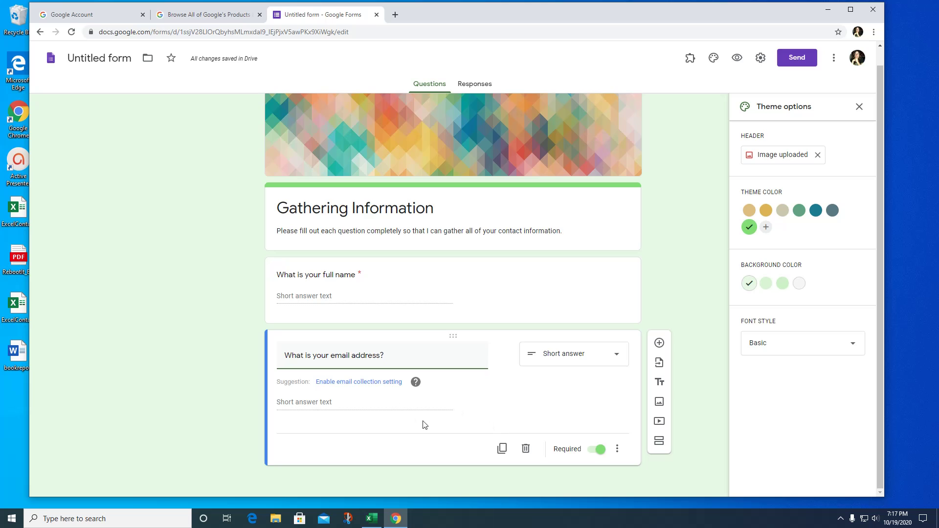
Duplicate the email question and retitle the copy 'What is your street address?'.
left_click(503, 450)
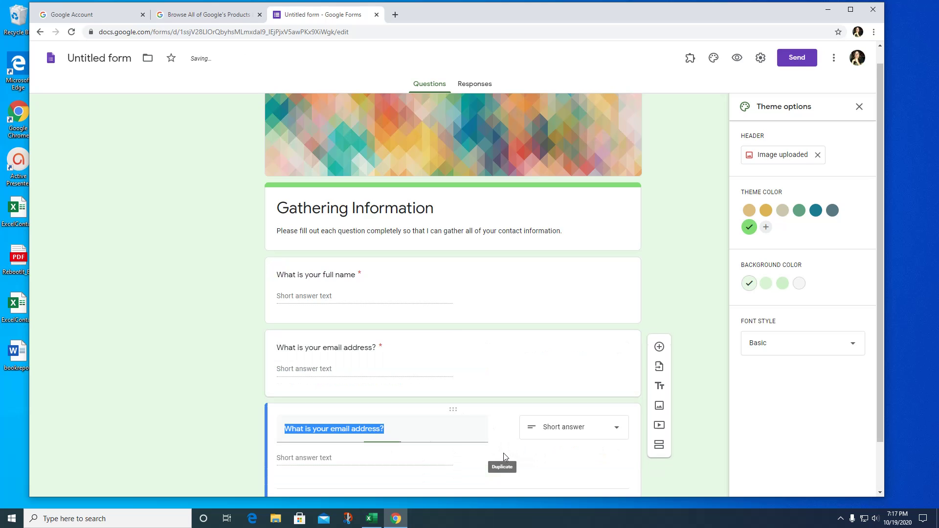
type("What is ")
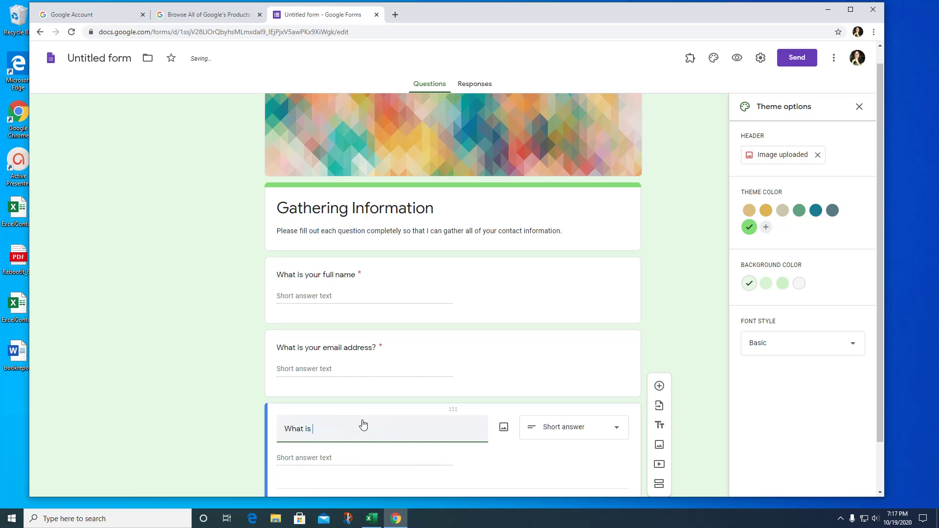
type("your street address?")
scroll(458, 388, "down", 1)
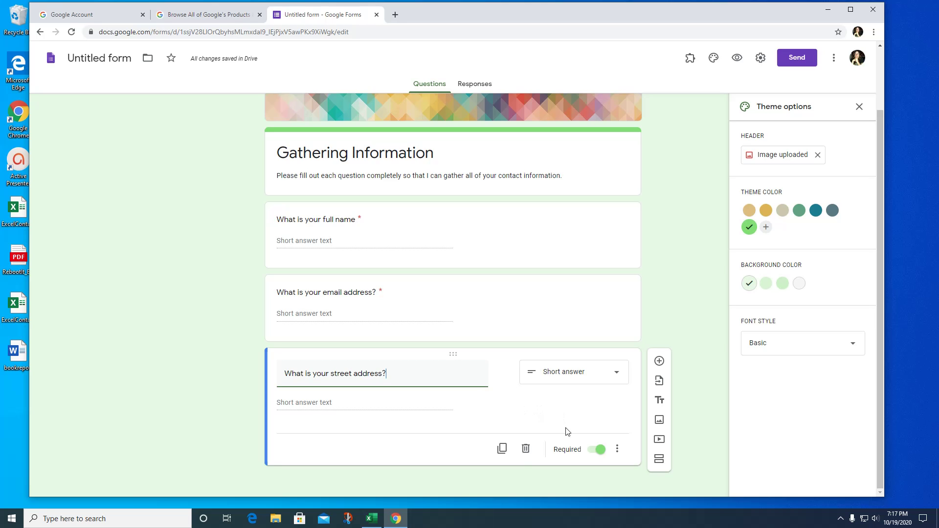
Duplicate the street question and retitle the copy 'What is your city, state and zip?'.
left_click(502, 449)
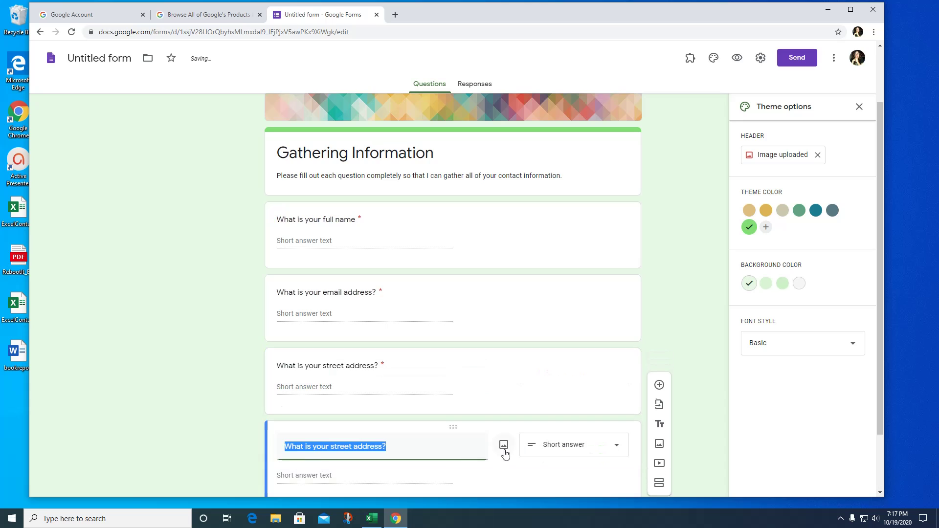
type("What is y")
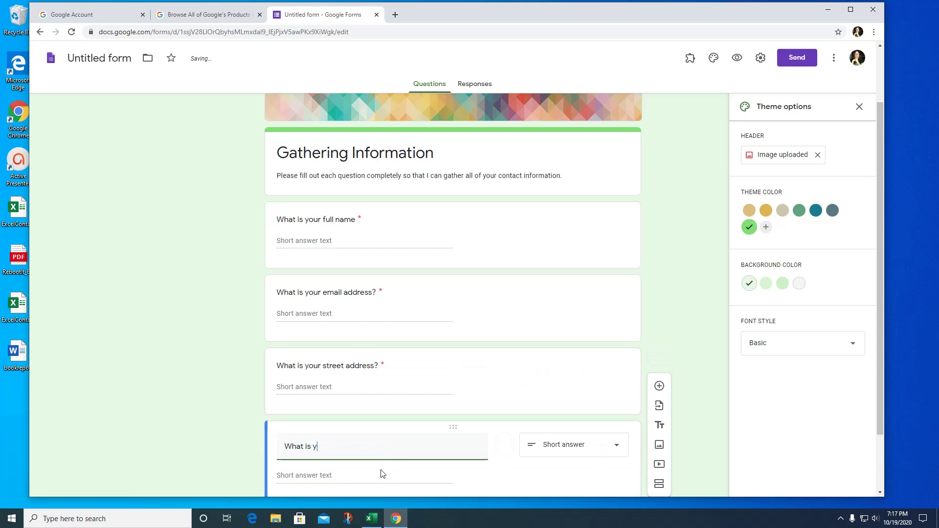
type("our city, state and zip?")
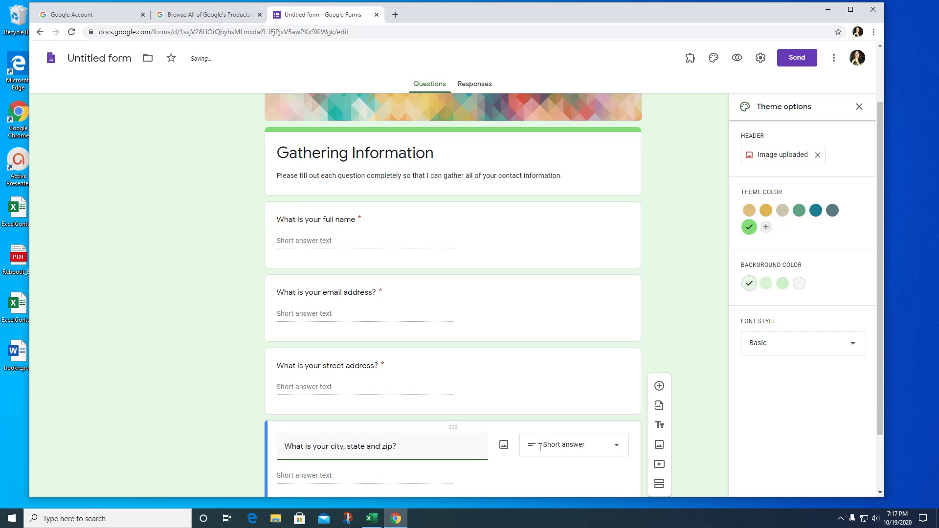
scroll(535, 443, "down", 2)
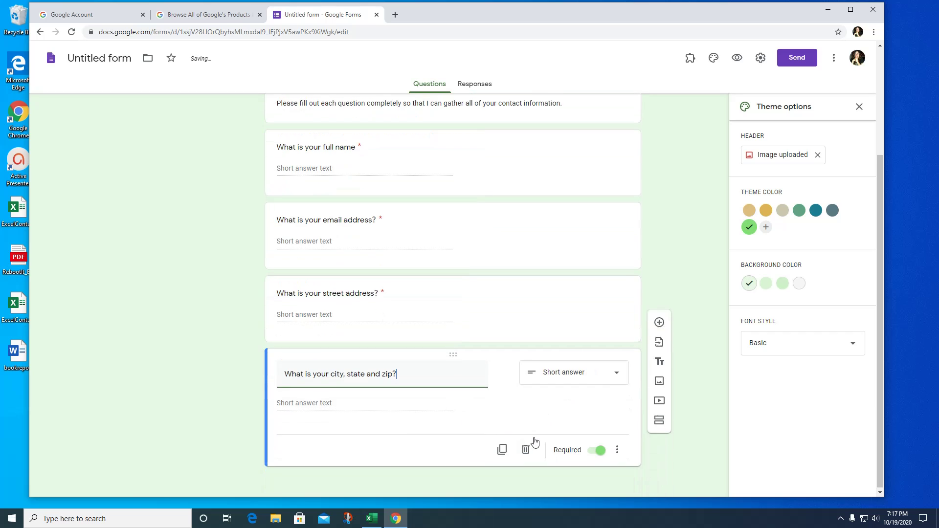
left_click(502, 449)
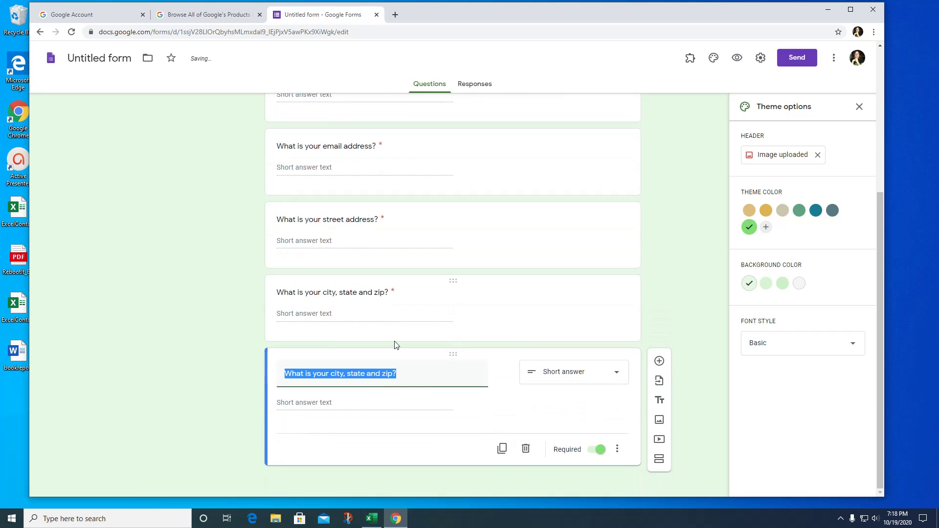
type("What is your phone n umber")
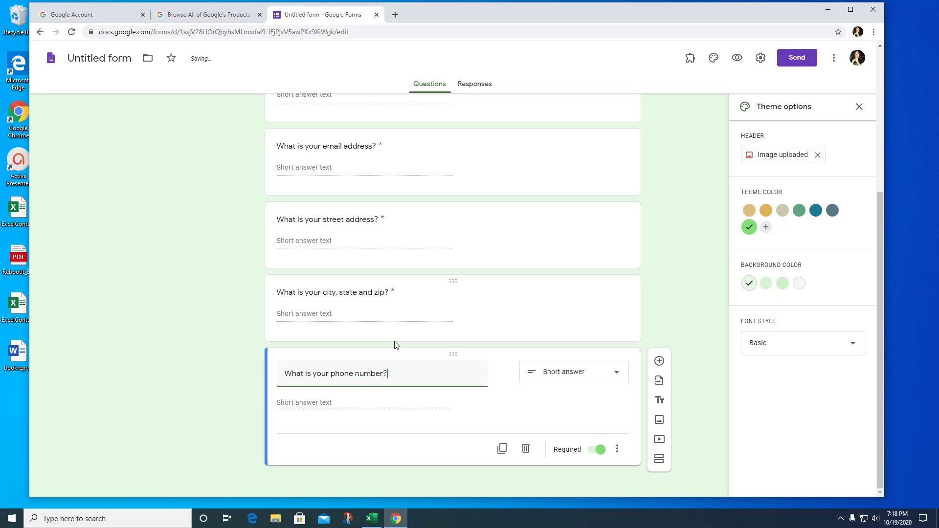
left_click(613, 374)
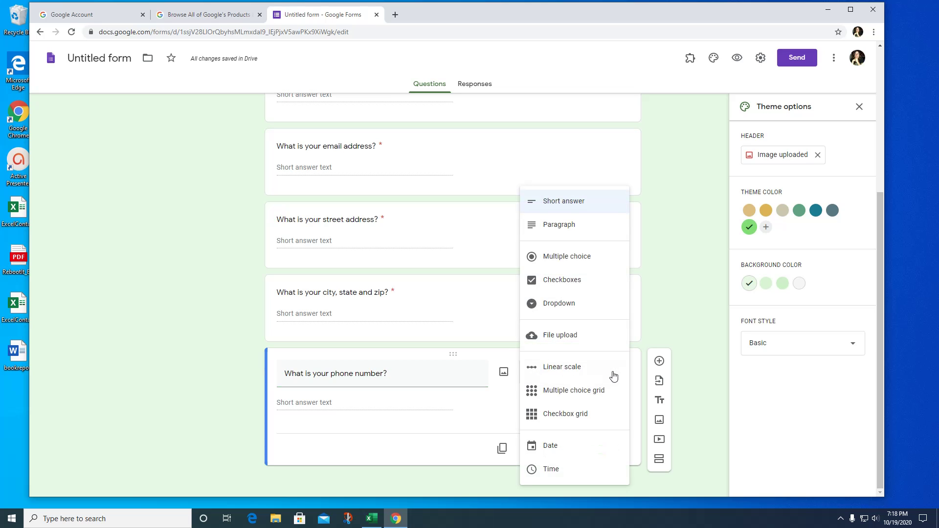
left_click(580, 202)
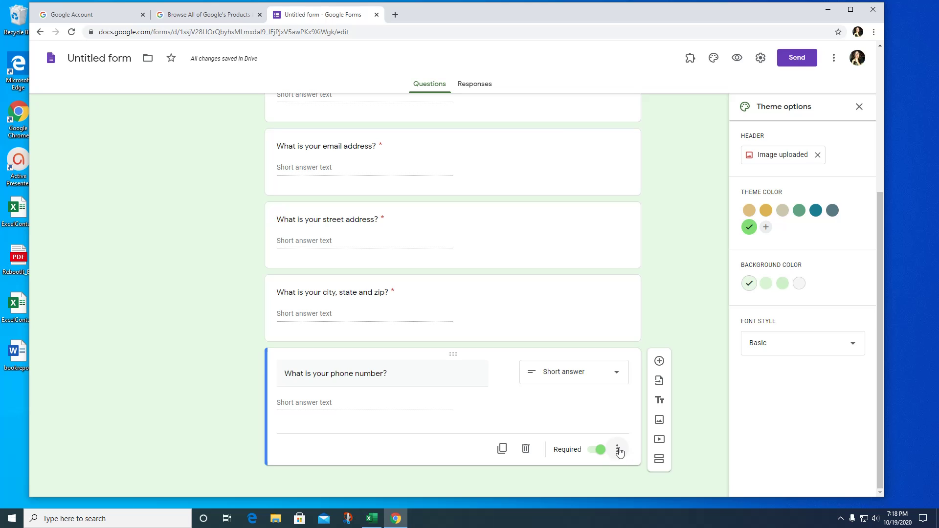
Add response validation requiring the phone question's answer to be a number.
left_click(618, 451)
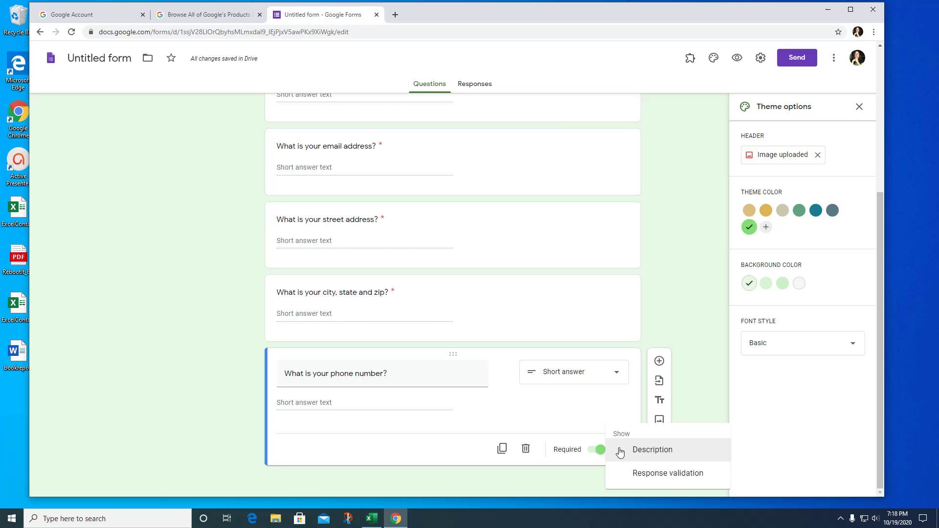
left_click(678, 481)
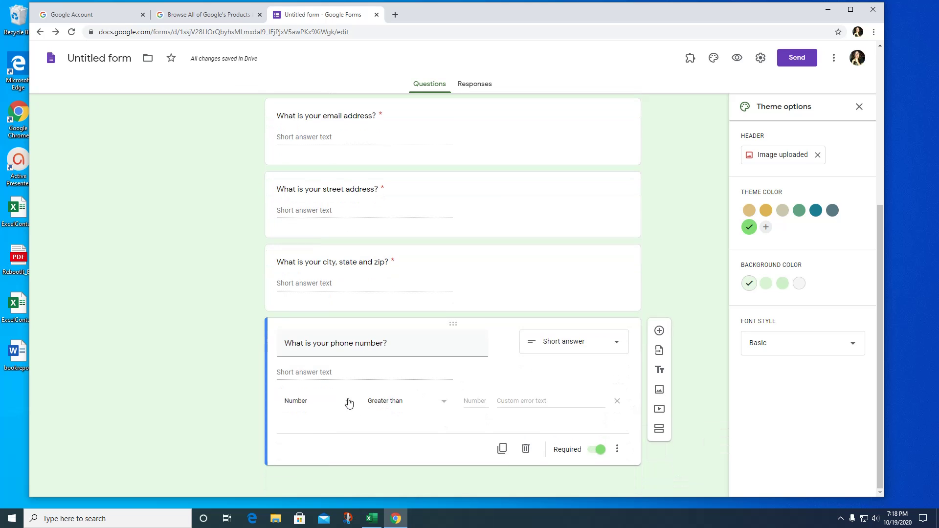
left_click(445, 405)
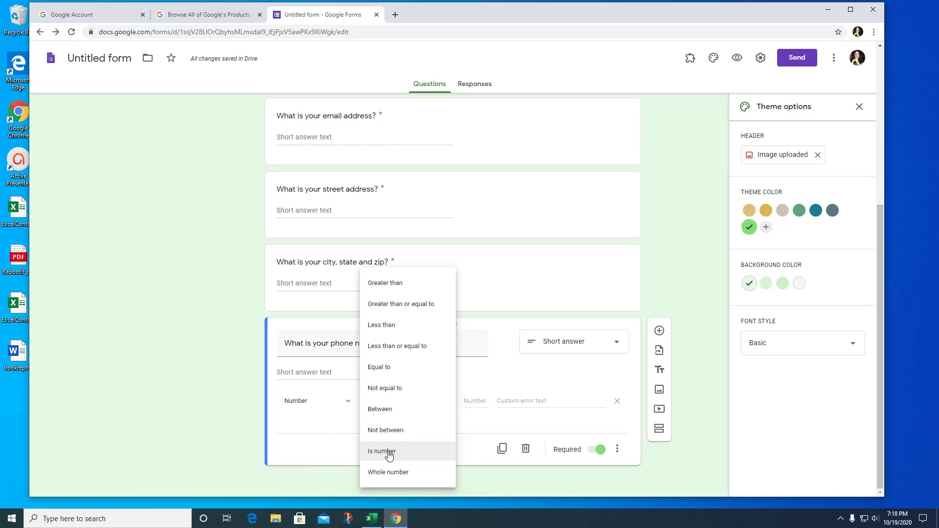
left_click(389, 453)
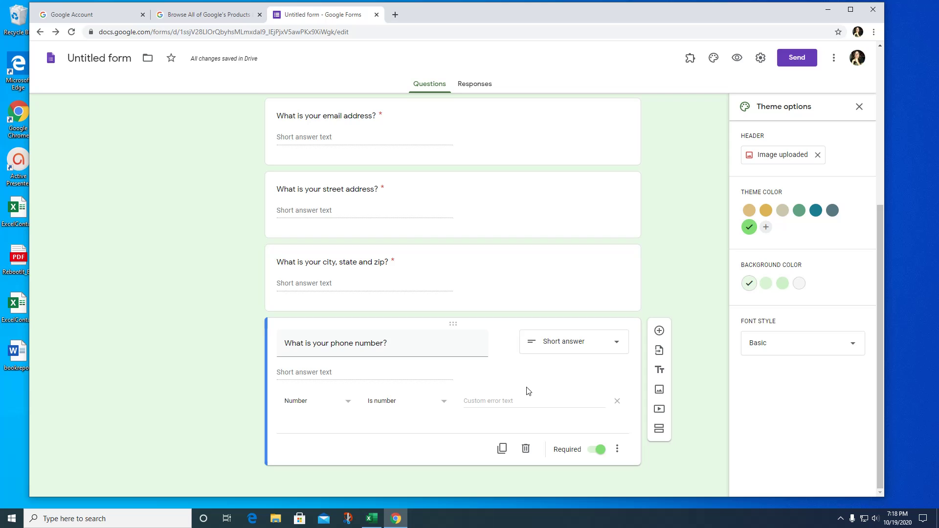
Append '(numbers only)' to the phone question's title.
triple_click(396, 343)
left_click(401, 347)
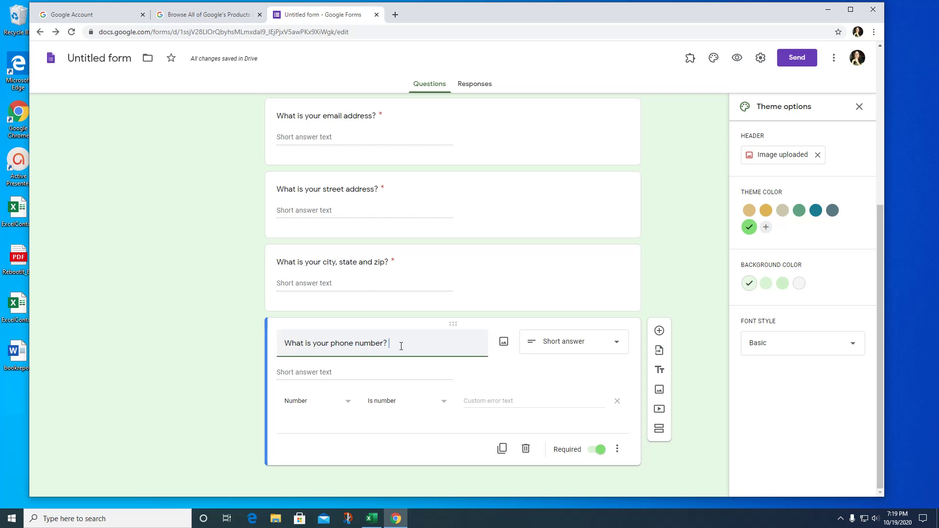
type("(numbers only)")
Duplicate the phone question and retitle the copy 'Are you a male or female?'.
left_click(502, 448)
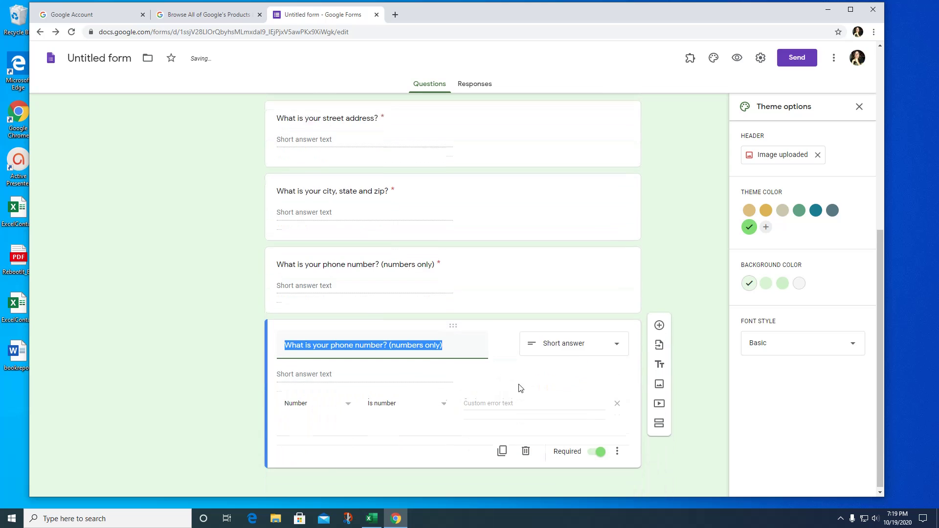
type("A")
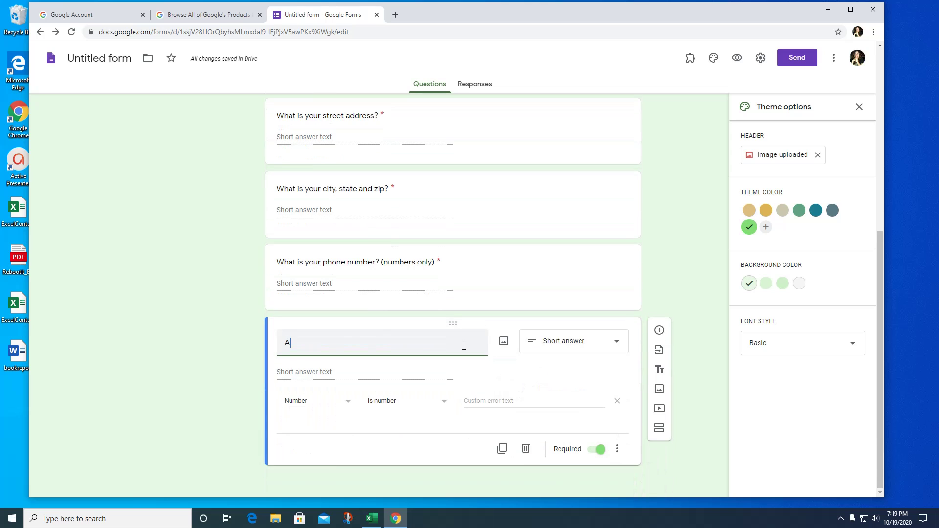
type("re you a male or f")
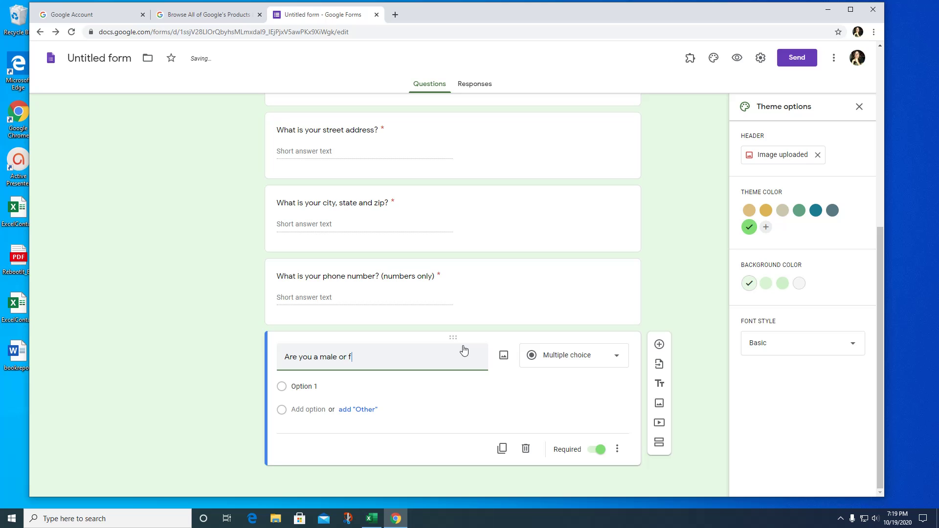
type("email")
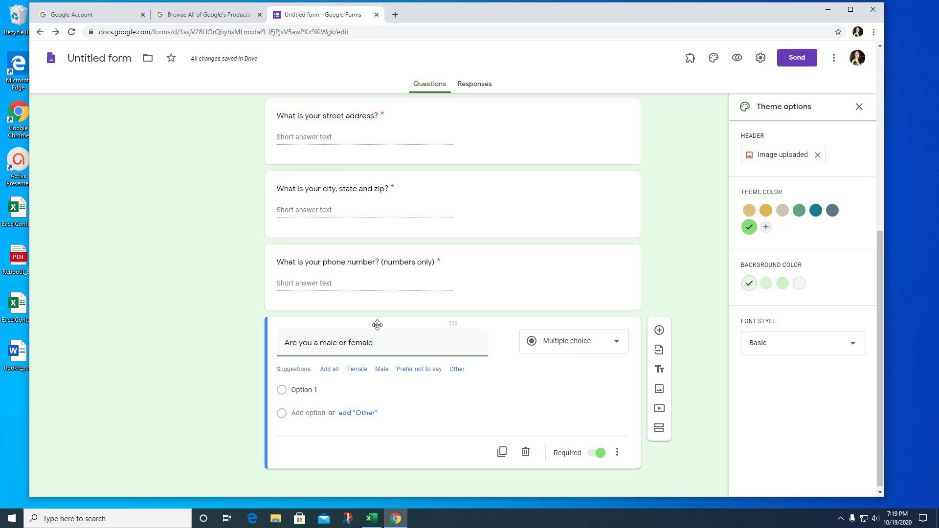
type("?")
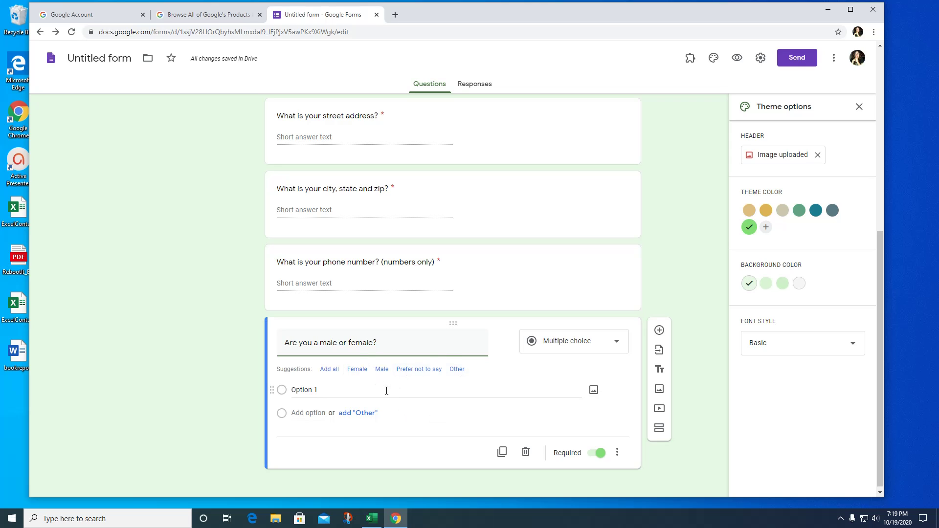
Set the answer options to Male, Female and Prefer not to say, adding then removing Other.
left_click(298, 394)
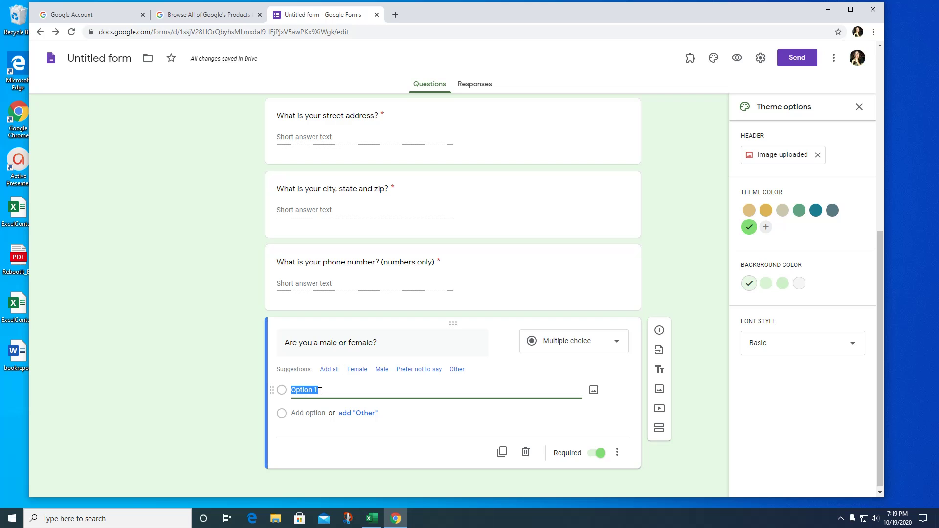
type("Male")
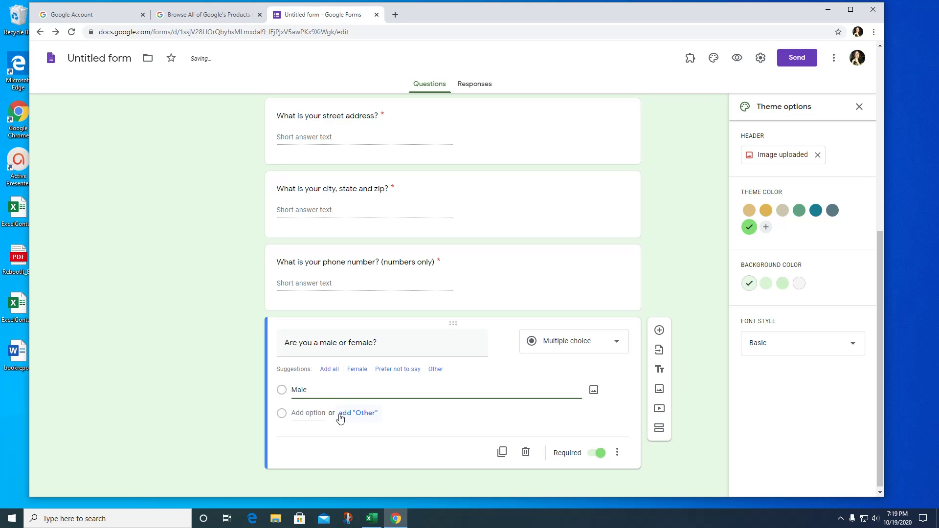
left_click(403, 414)
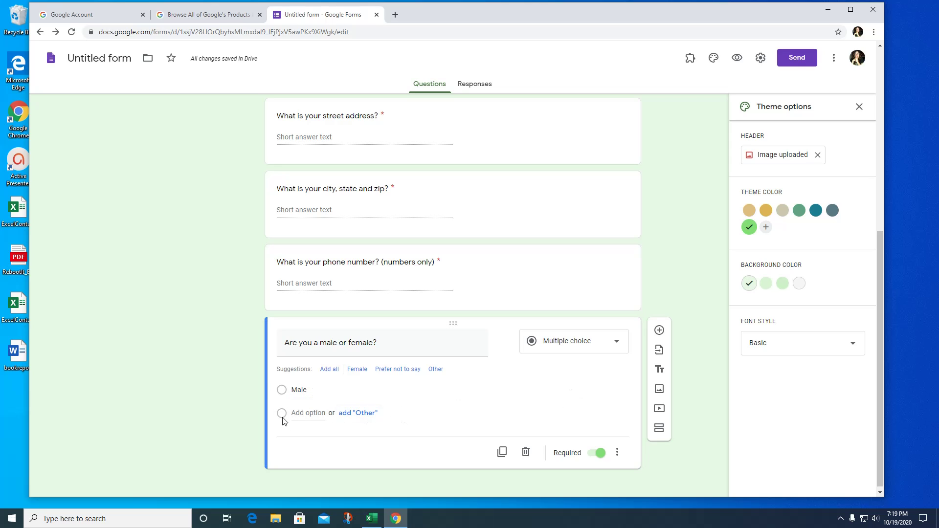
left_click(310, 414)
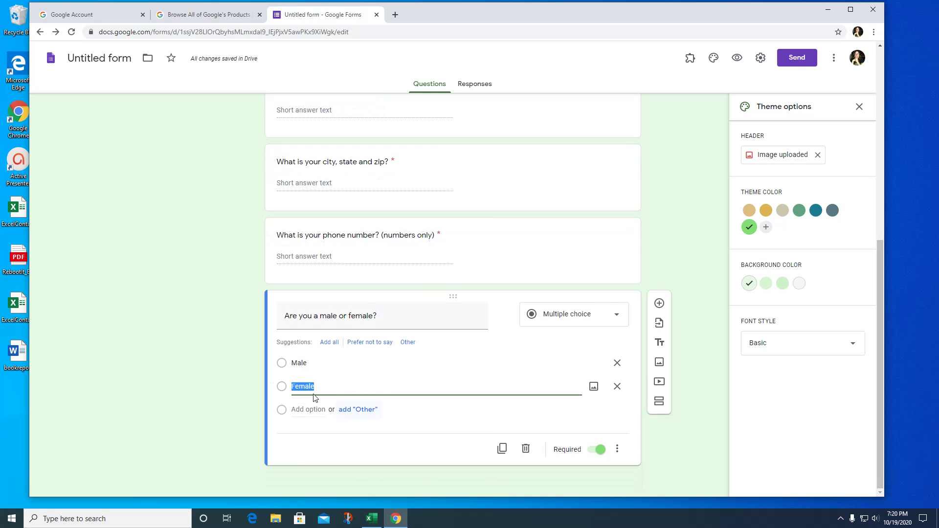
left_click(300, 411)
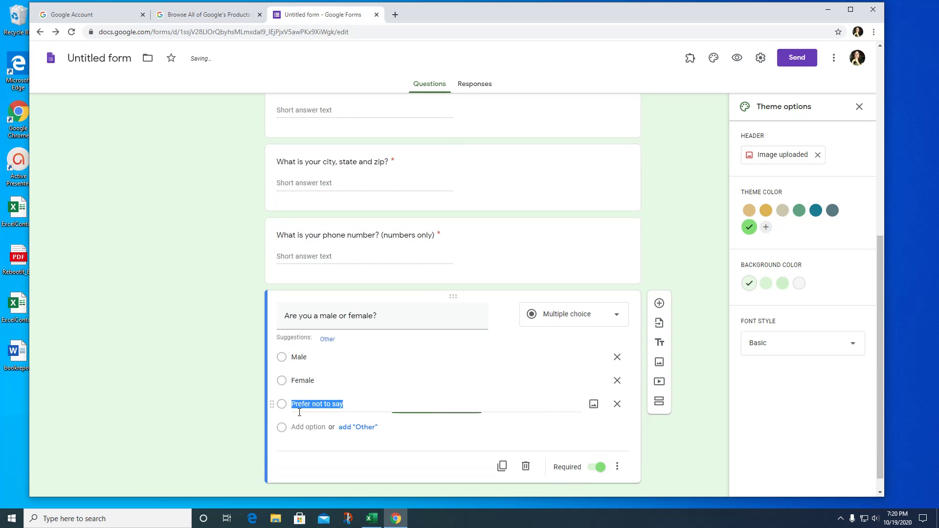
left_click(370, 429)
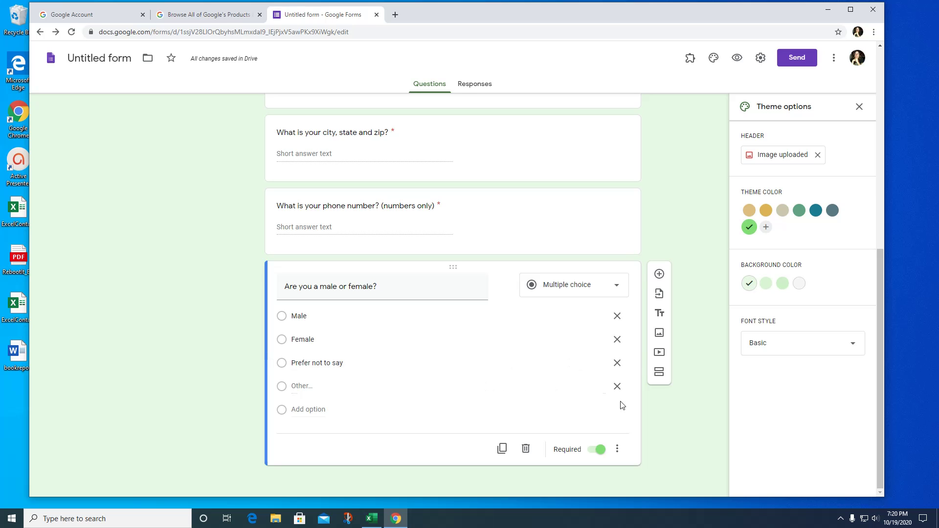
left_click(617, 388)
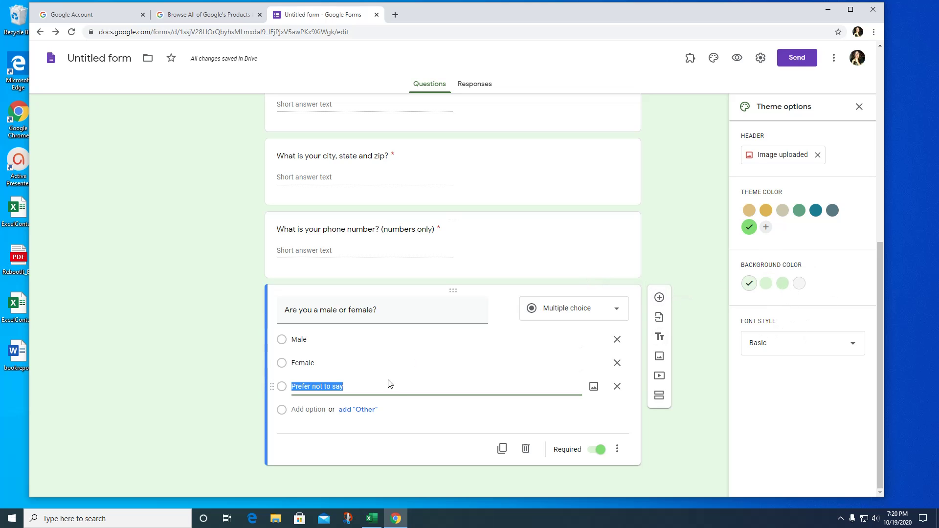
Duplicate the gender question and retitle it 'What is your greatest accomplishment?'.
left_click(502, 449)
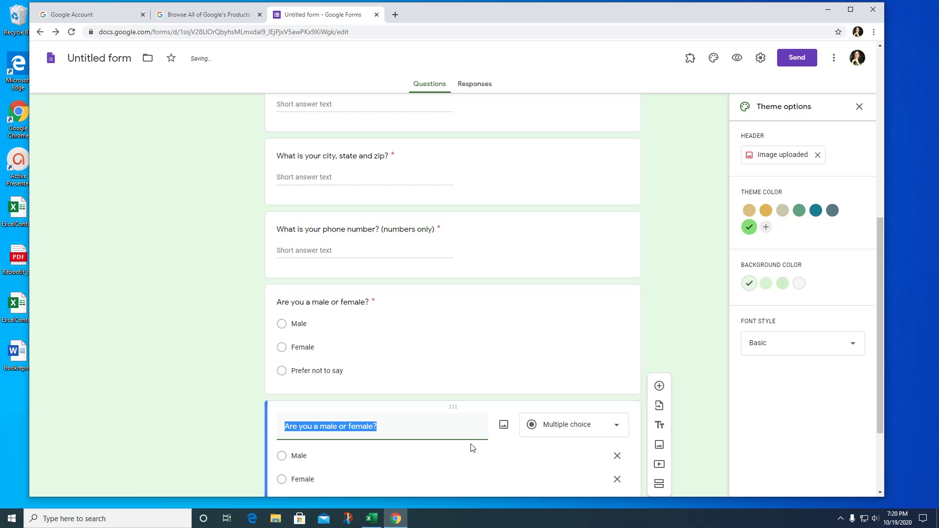
type("What is you")
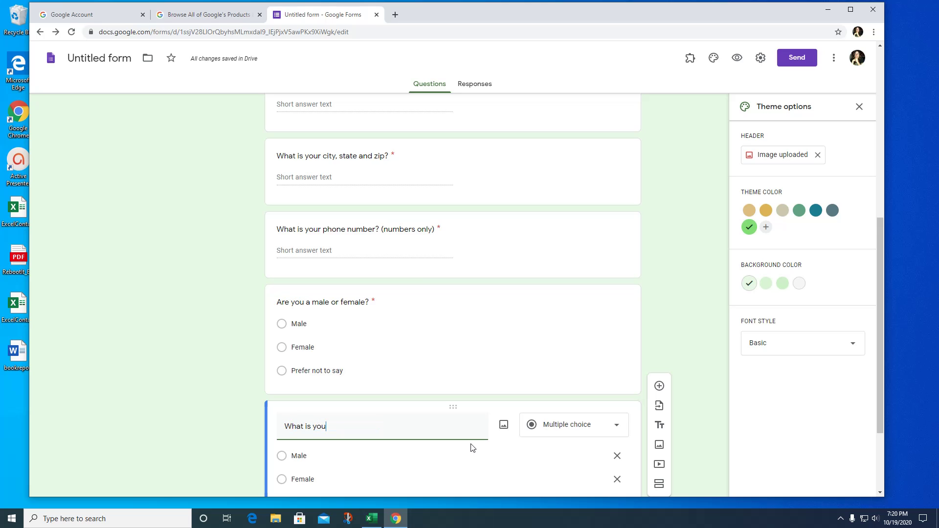
type("r greatest accom")
type("plishm")
key("BackSpace")
type("shm")
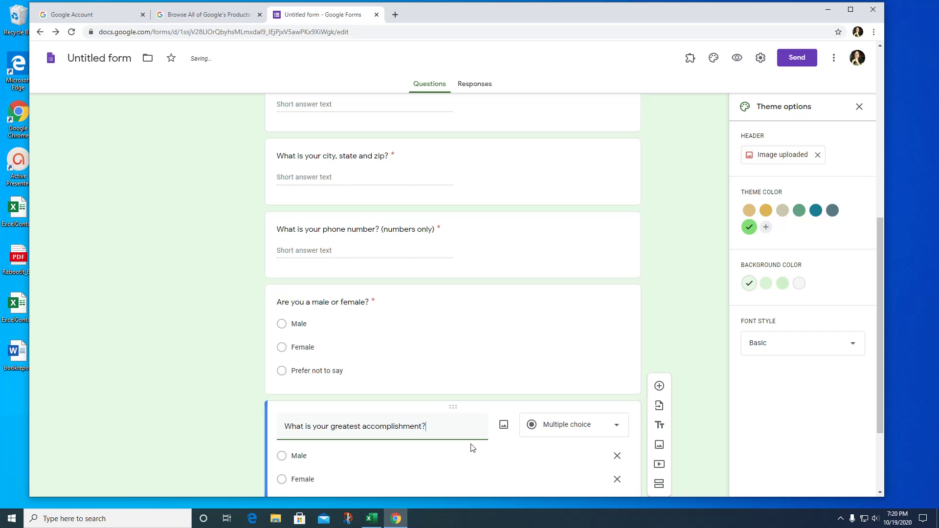
Change the accomplishment question to Paragraph type and duplicate it below.
scroll(486, 442, "down", 2)
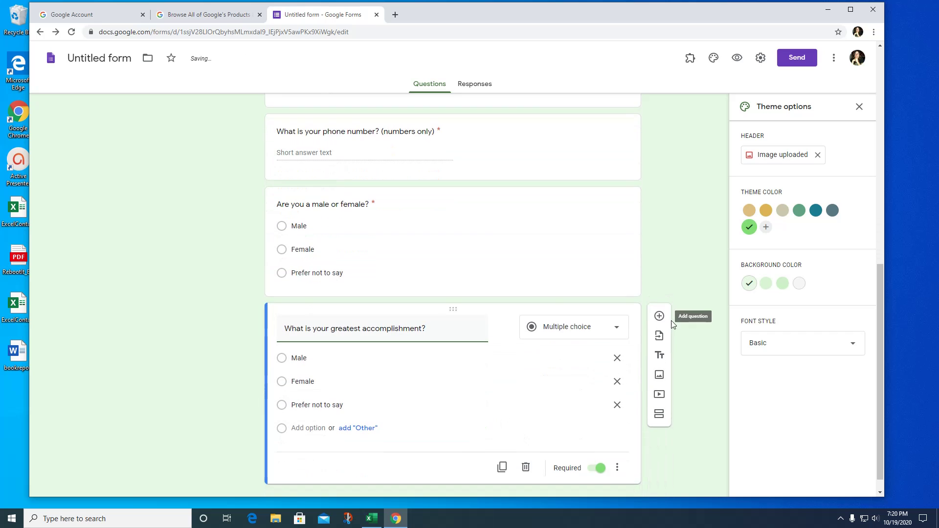
left_click(618, 330)
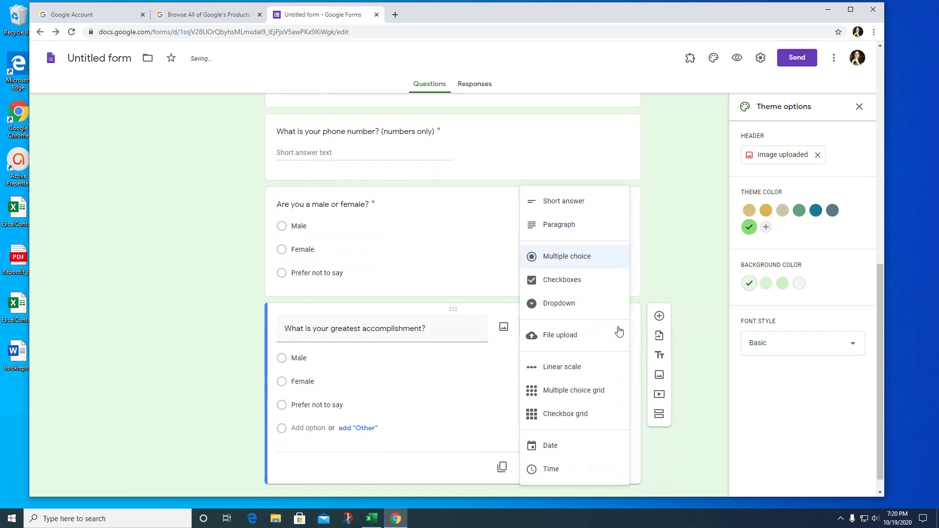
left_click(559, 233)
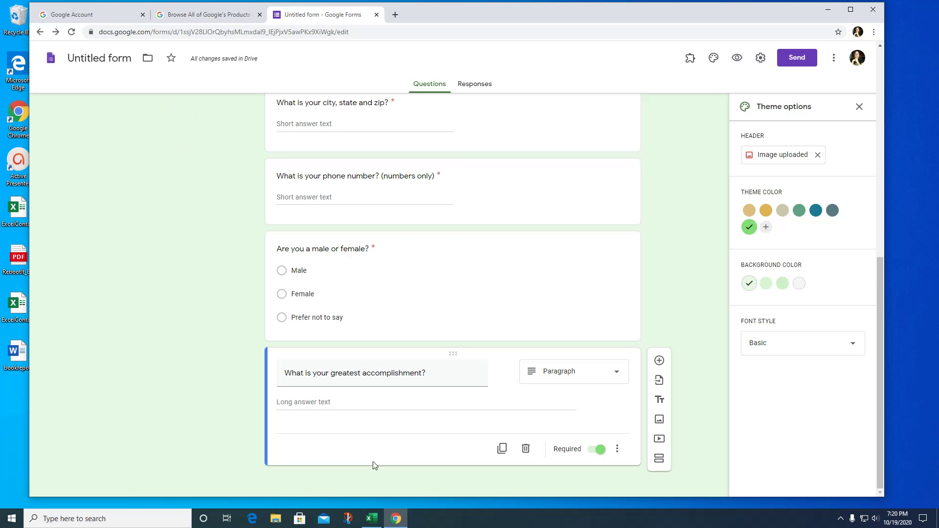
left_click(504, 450)
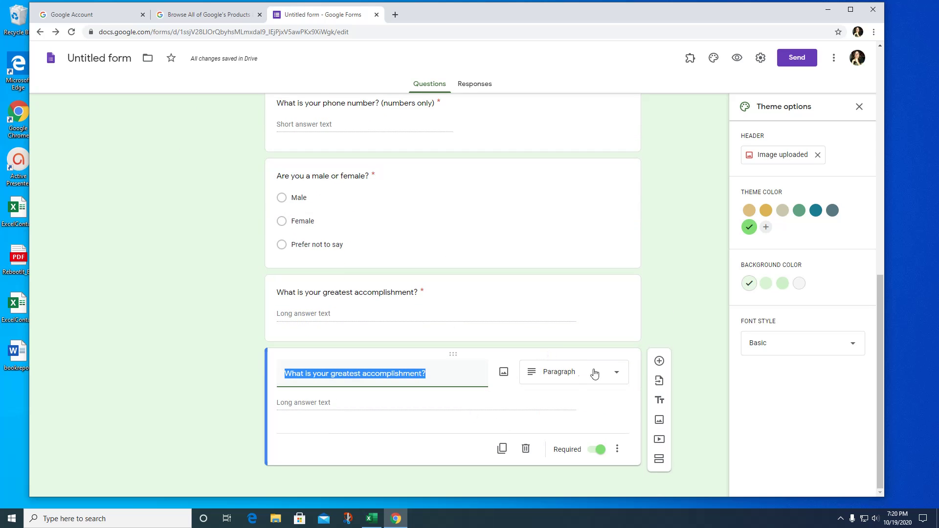
Retitle the copy 'Which flavor cookie do you like best?' and make it a Dropdown.
left_click(615, 375)
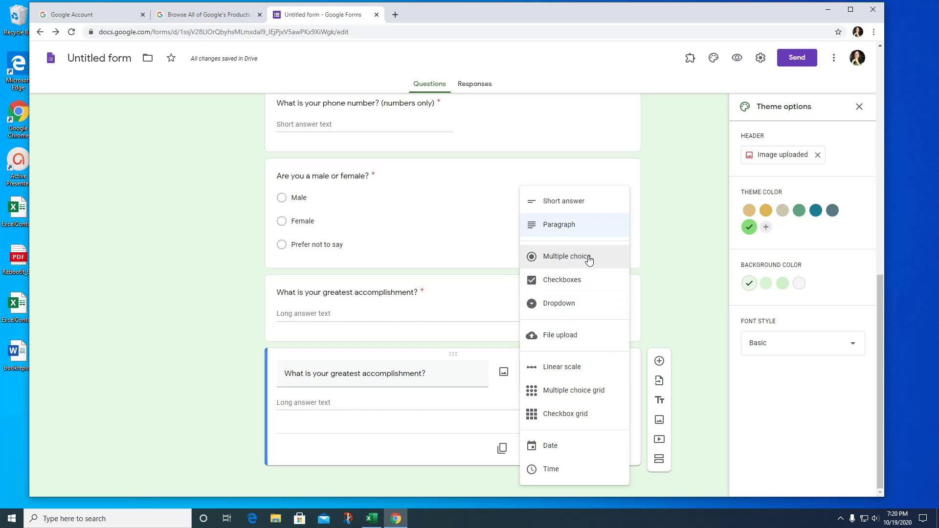
left_click(433, 413)
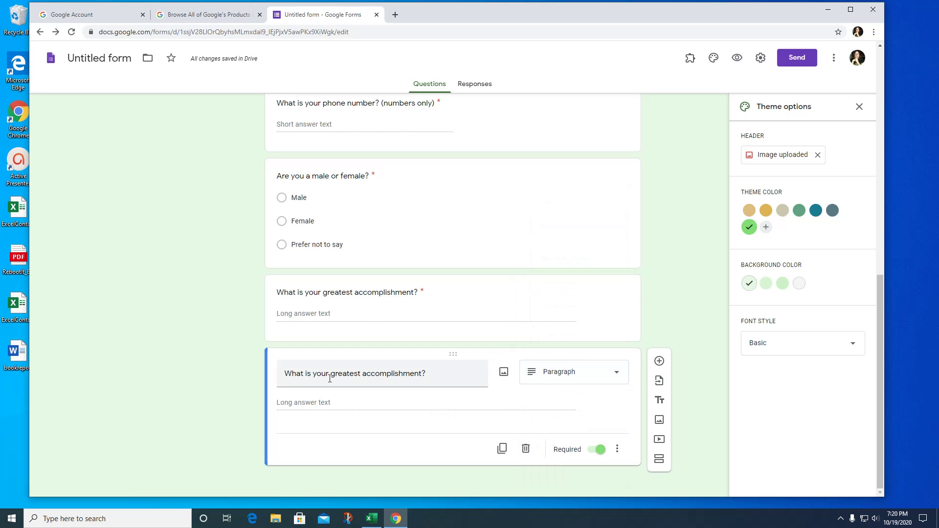
triple_click(442, 373)
type("Which f")
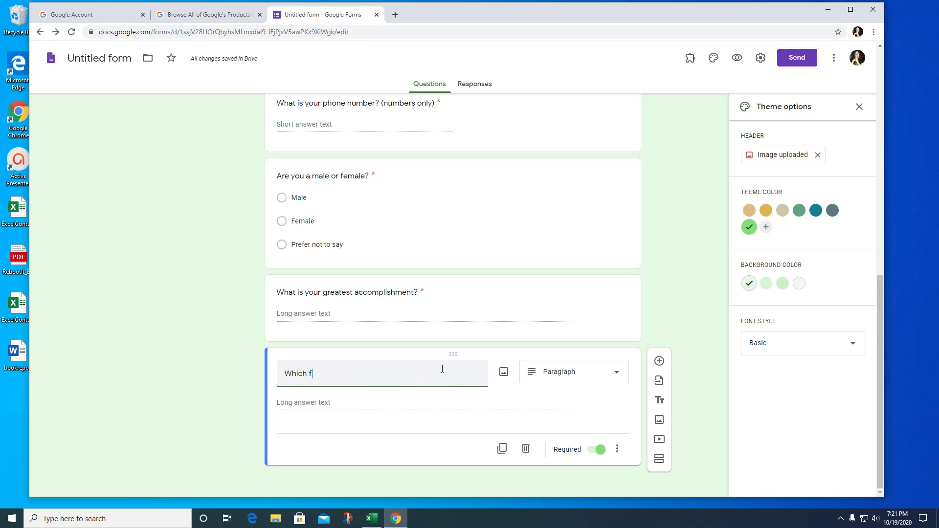
type("lavor cookie do you like")
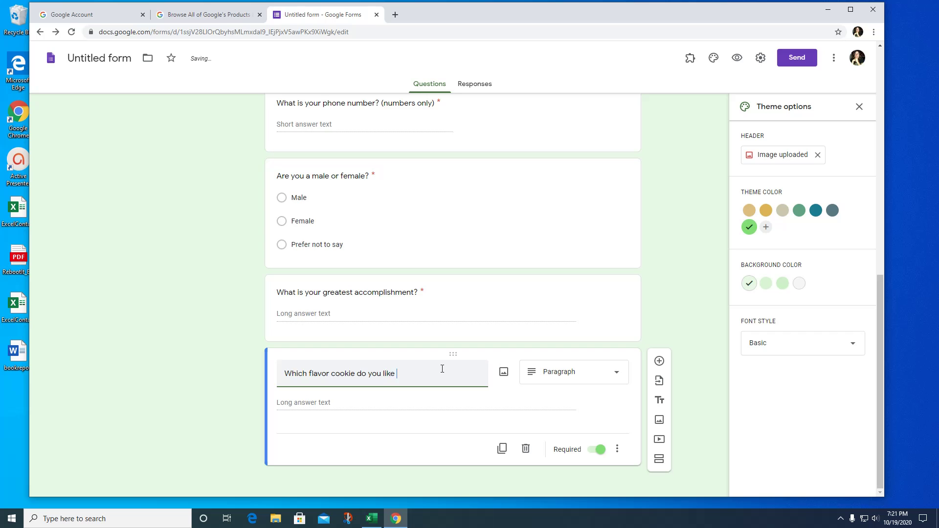
type(" best?")
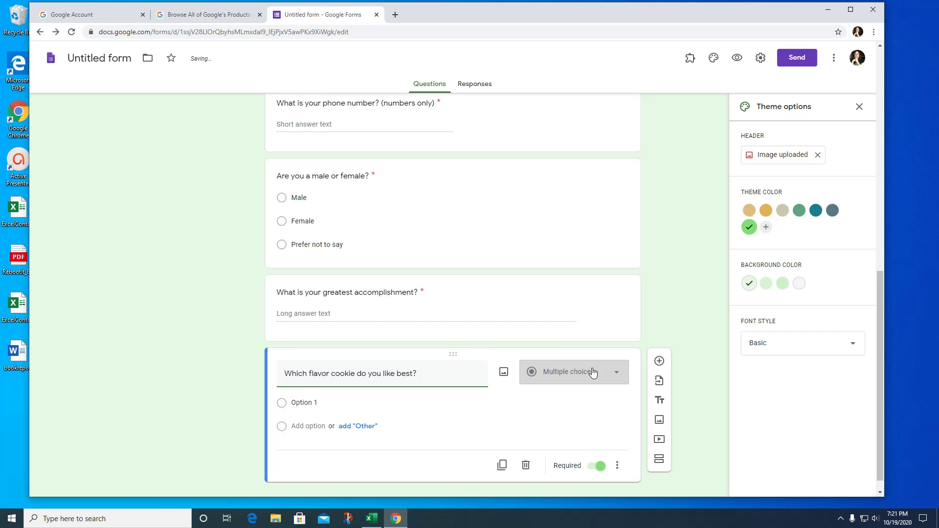
left_click(620, 374)
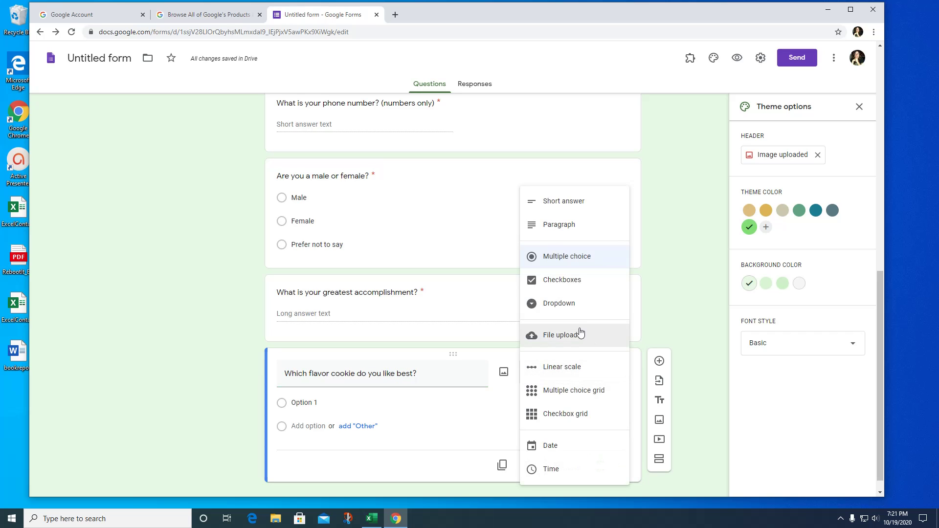
left_click(566, 305)
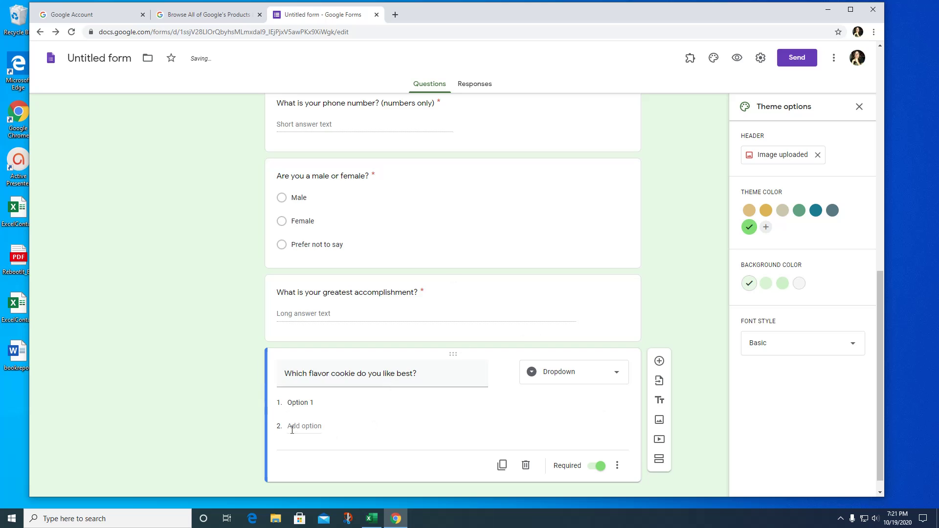
Add the options chocolate chip, peanut butter, oatmeal, sugar and something else.
left_click(298, 403)
type("choc")
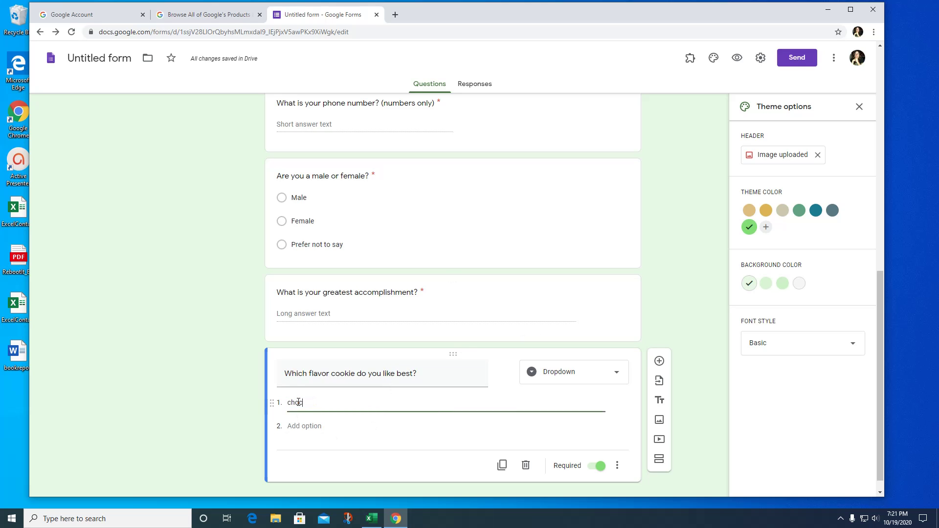
type("olate chip")
left_click(292, 426)
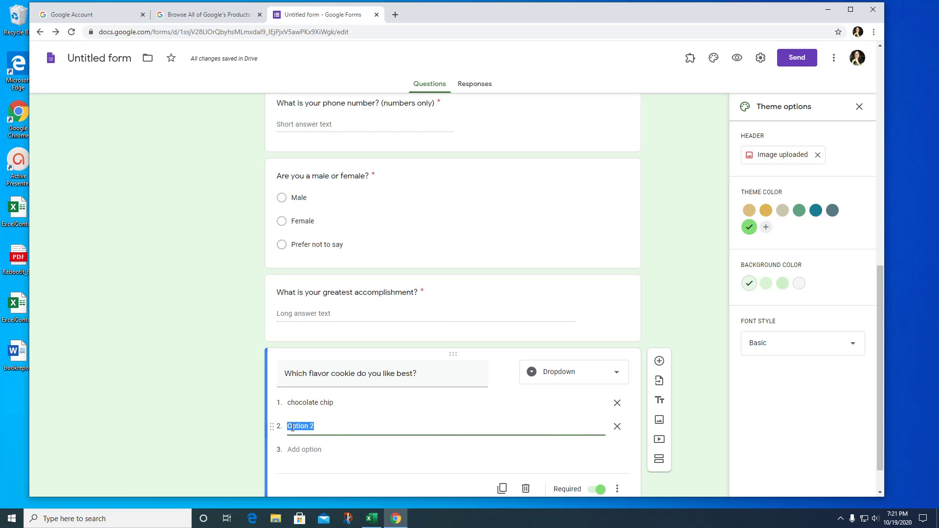
type("peanut butter")
left_click(299, 448)
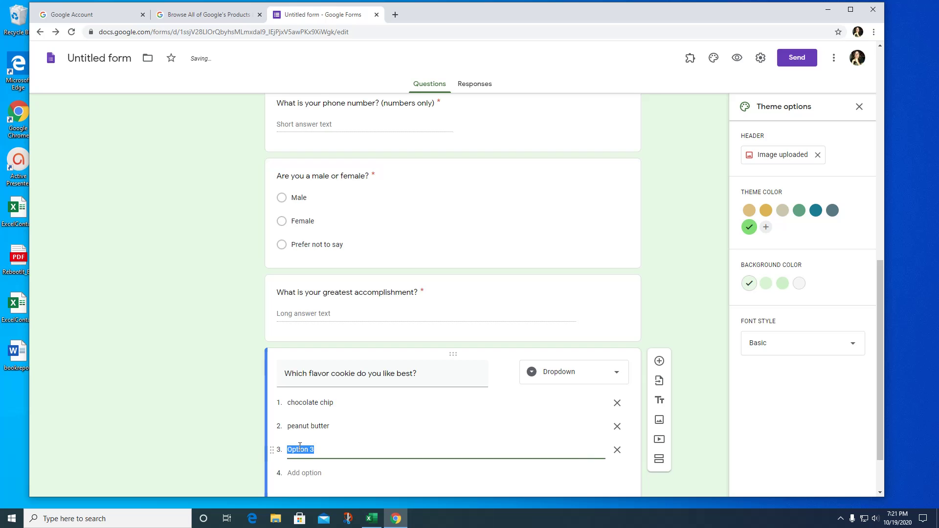
type("oatmeal")
left_click(307, 472)
type("sugar")
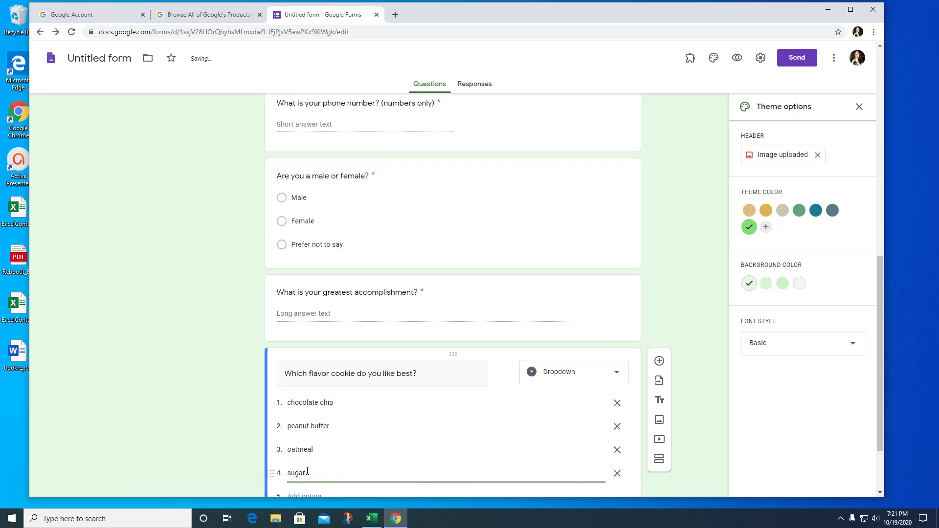
scroll(313, 440, "down", 2)
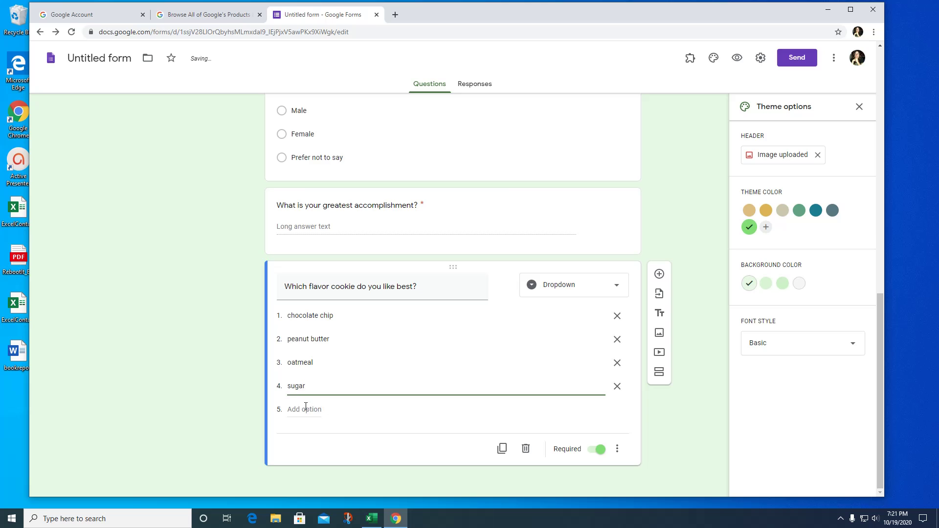
left_click(306, 409)
type("somke")
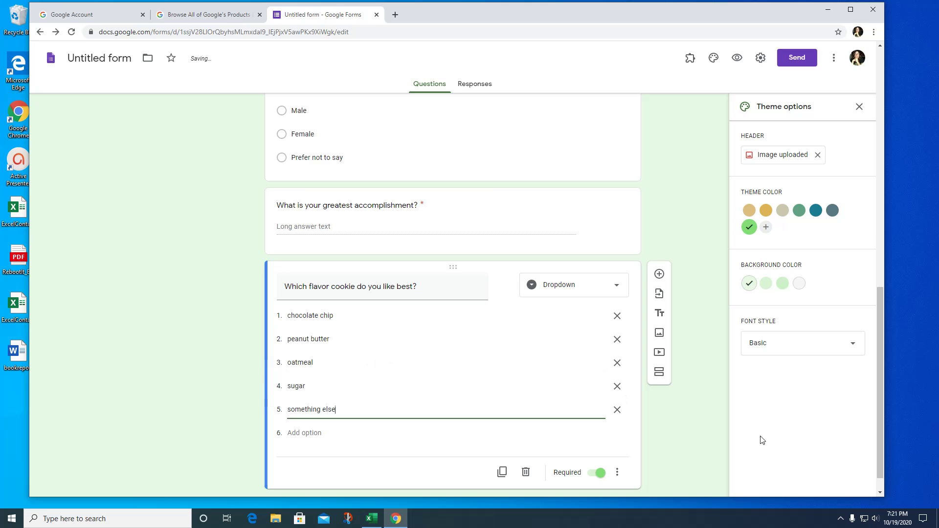
scroll(675, 421, "down", 1)
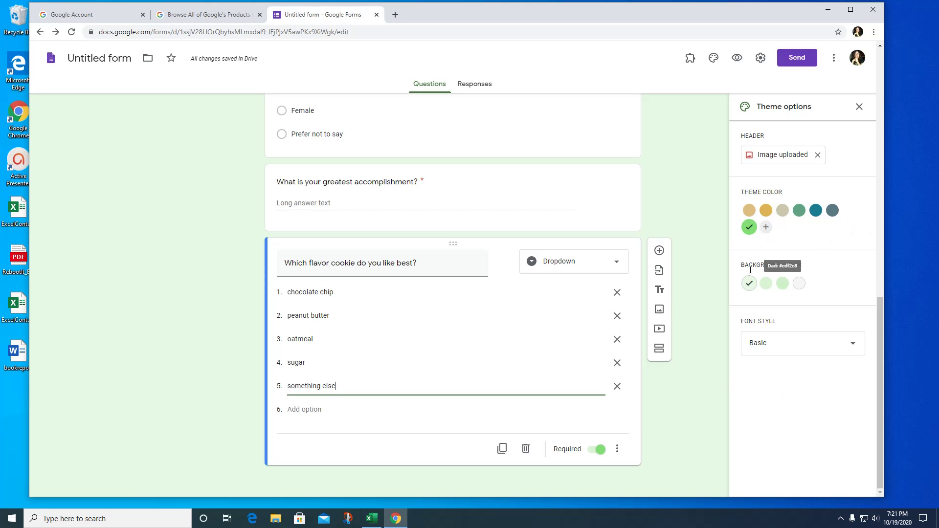
Try the Playful font style, revert to Basic, and close the theme options.
left_click(853, 347)
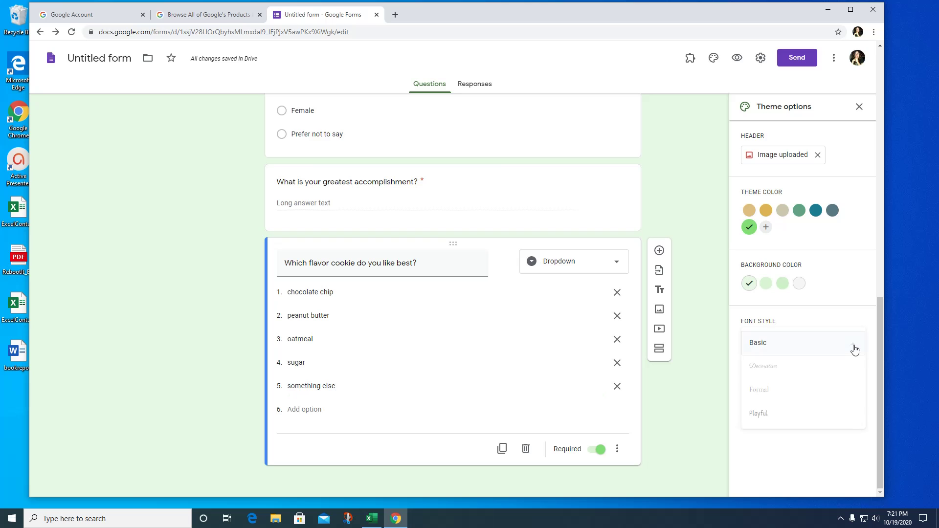
left_click(761, 413)
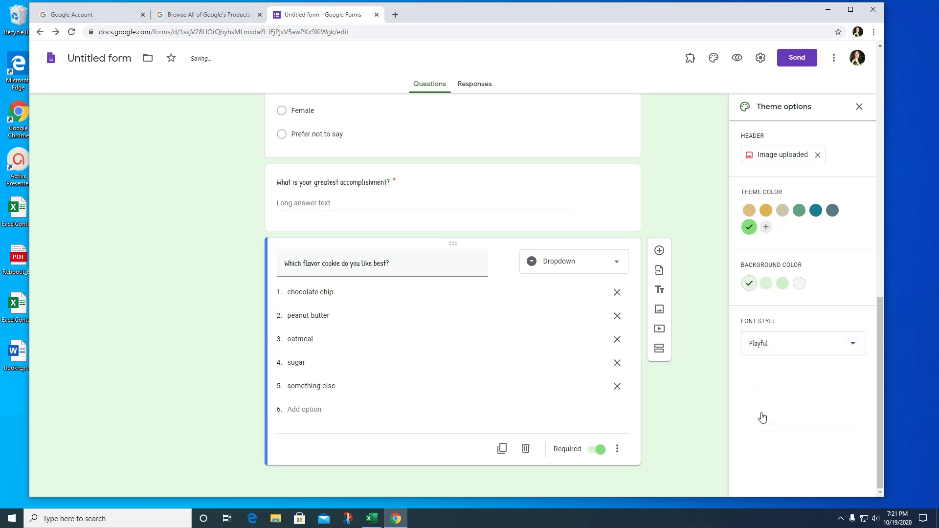
left_click(857, 347)
left_click(779, 289)
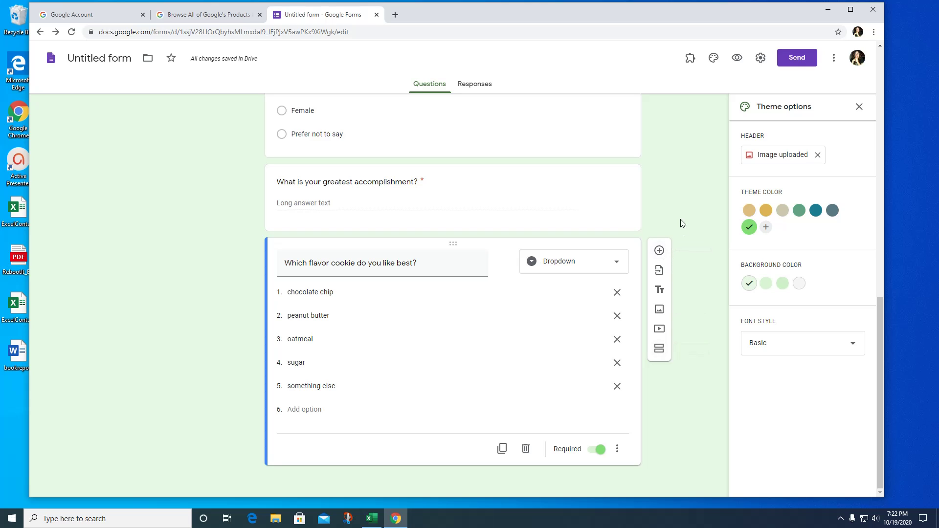
left_click(859, 107)
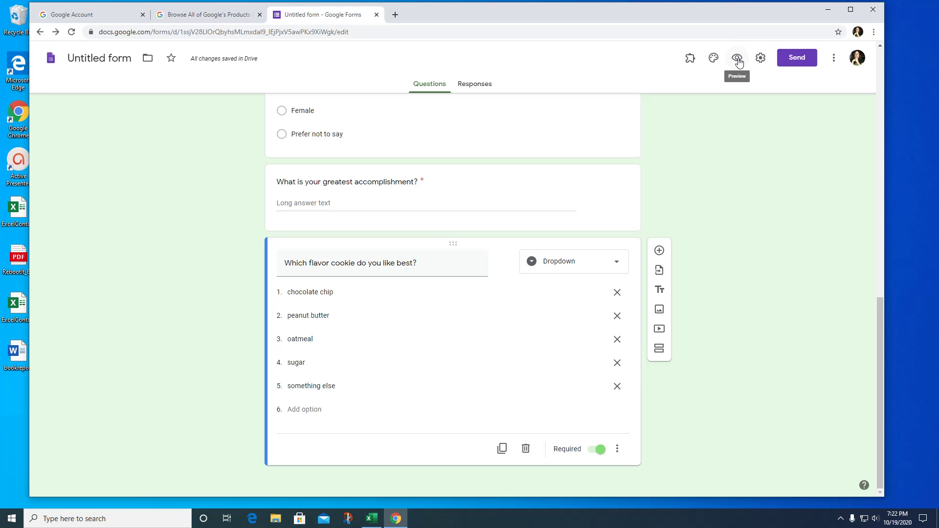
Preview the form, open the cookie question's dropdown, close it unanswered, and return to the editor.
left_click(738, 59)
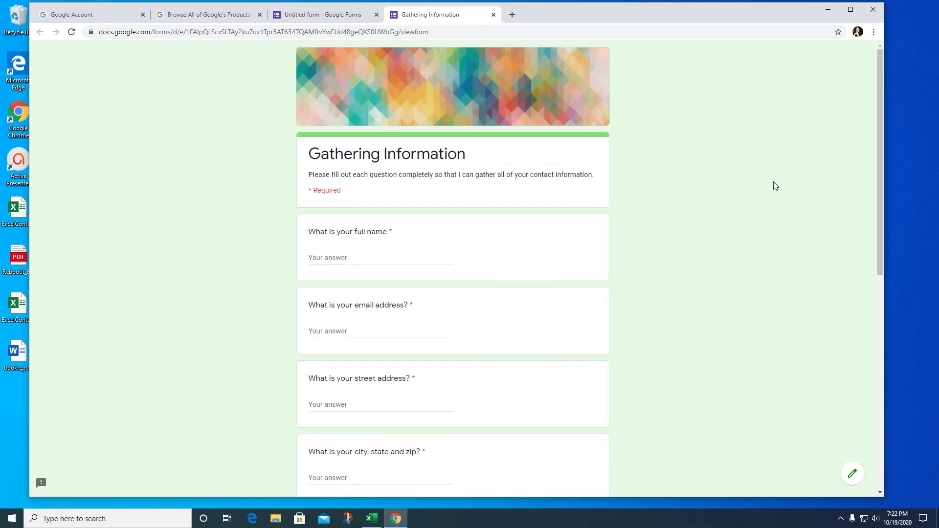
scroll(775, 186, "down", 6)
scroll(775, 186, "down", 3)
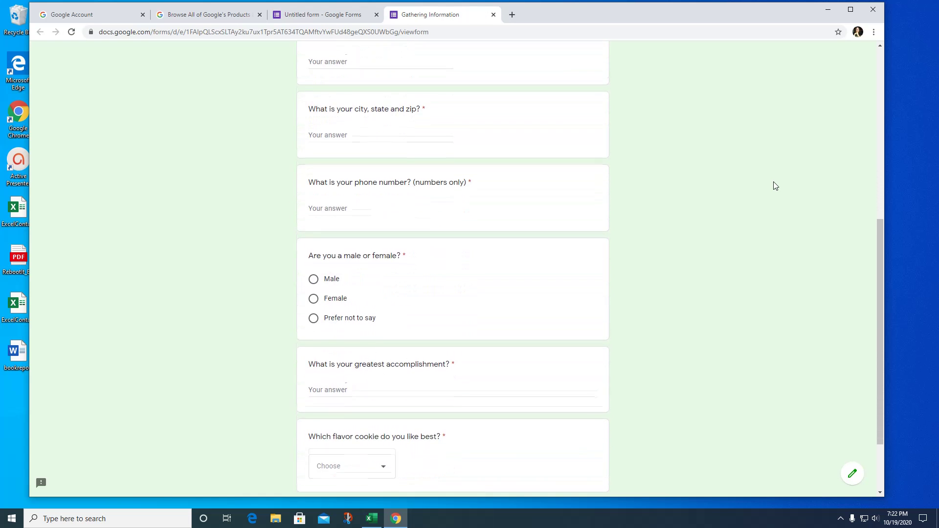
left_click(383, 383)
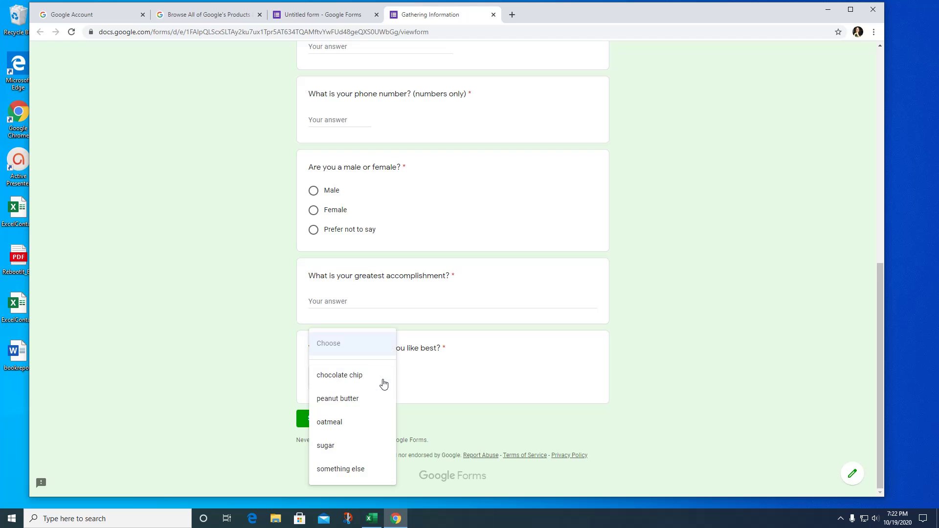
left_click(667, 321)
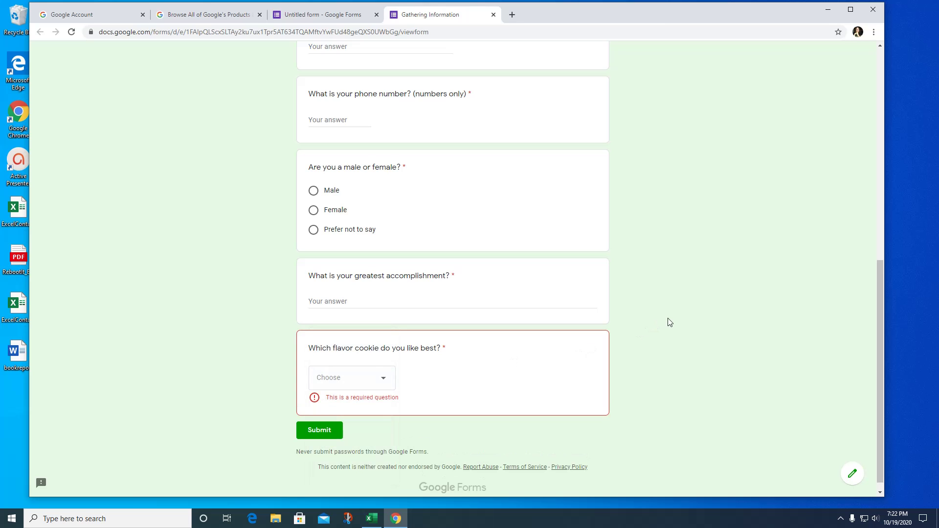
scroll(620, 353, "up", 9)
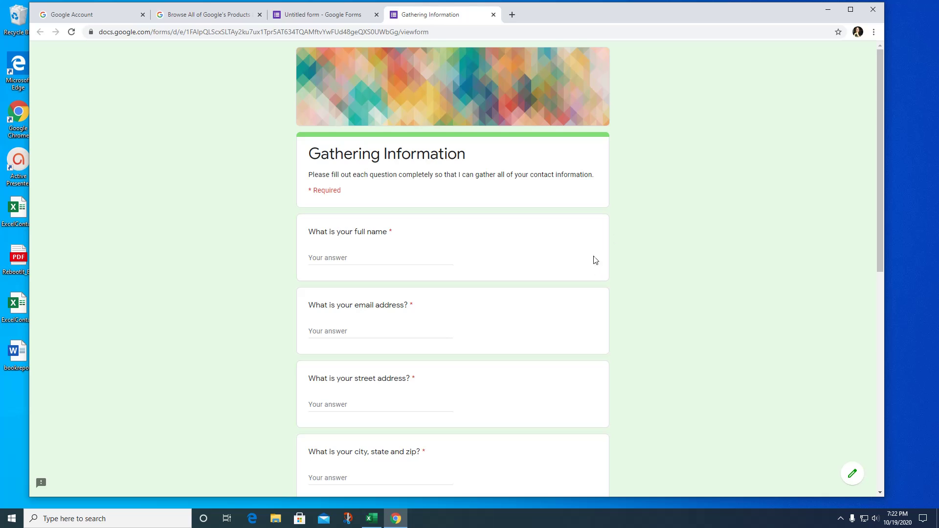
left_click(331, 17)
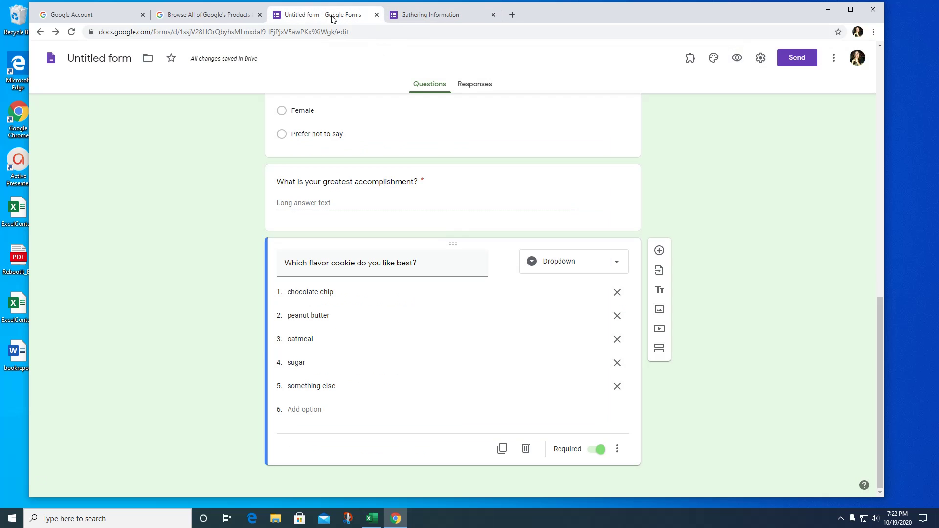
In Settings, let respondents edit answers after submitting, review presentation and quiz settings, and save.
left_click(761, 59)
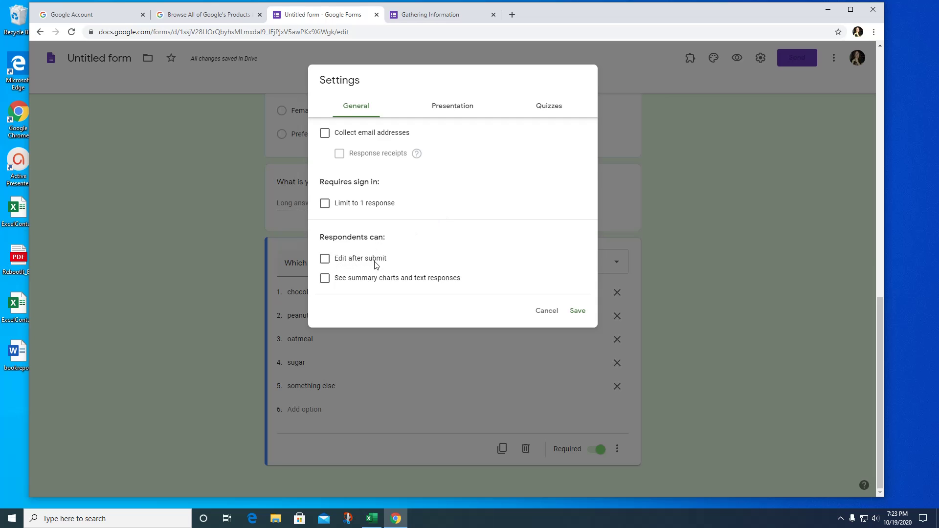
left_click(324, 260)
left_click(458, 109)
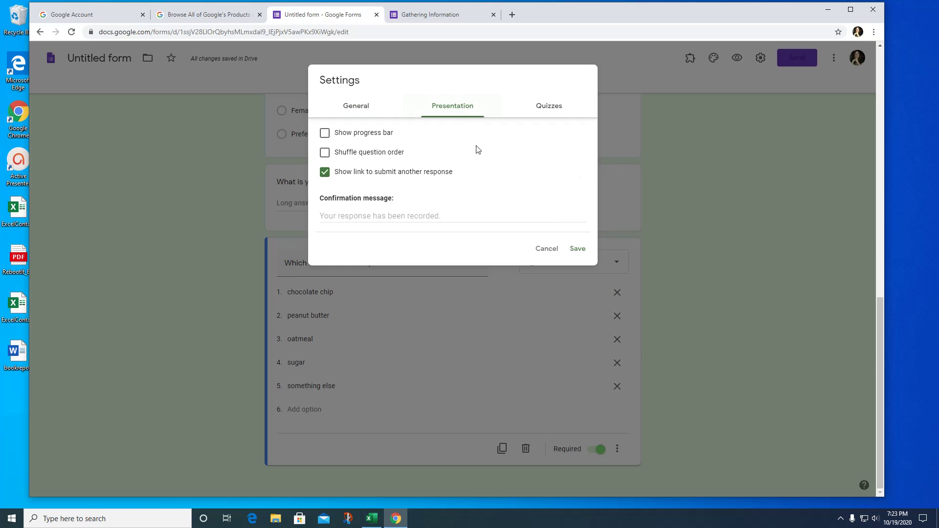
scroll(453, 181, "up", 3)
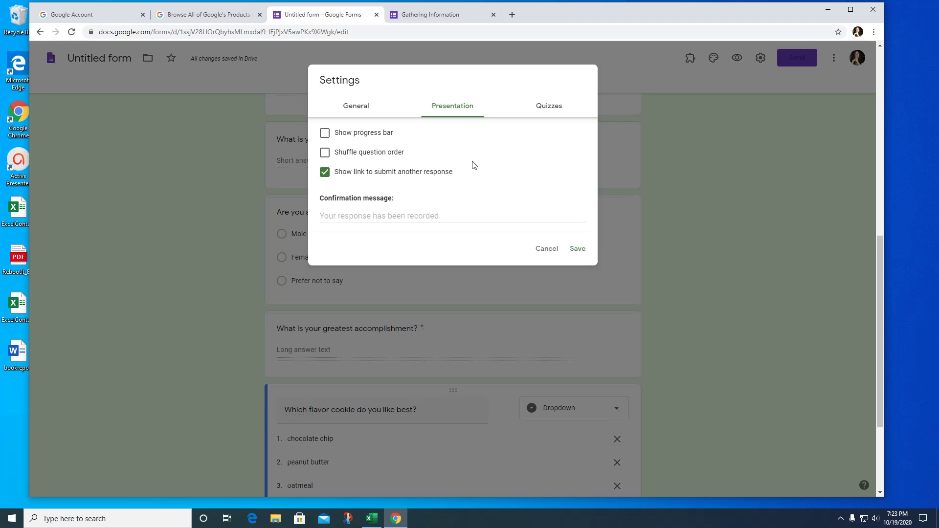
scroll(472, 164, "up", 1)
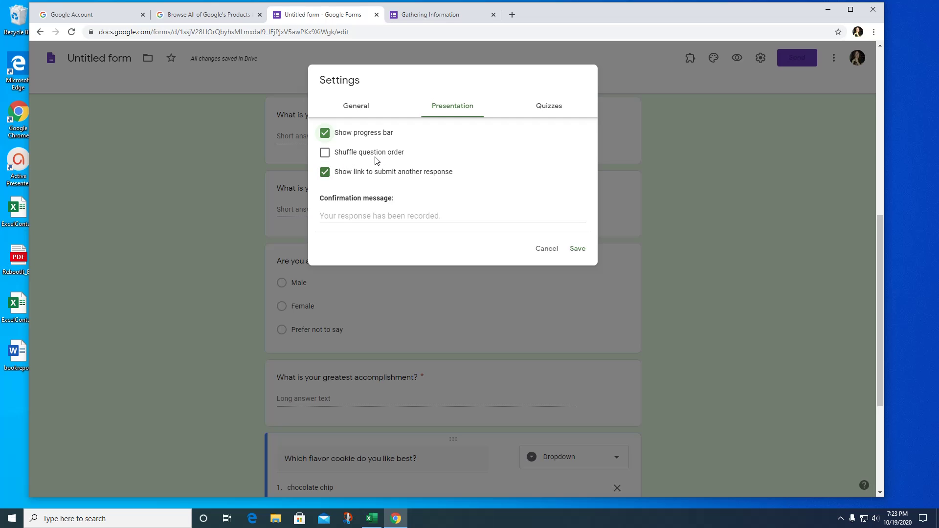
left_click(554, 111)
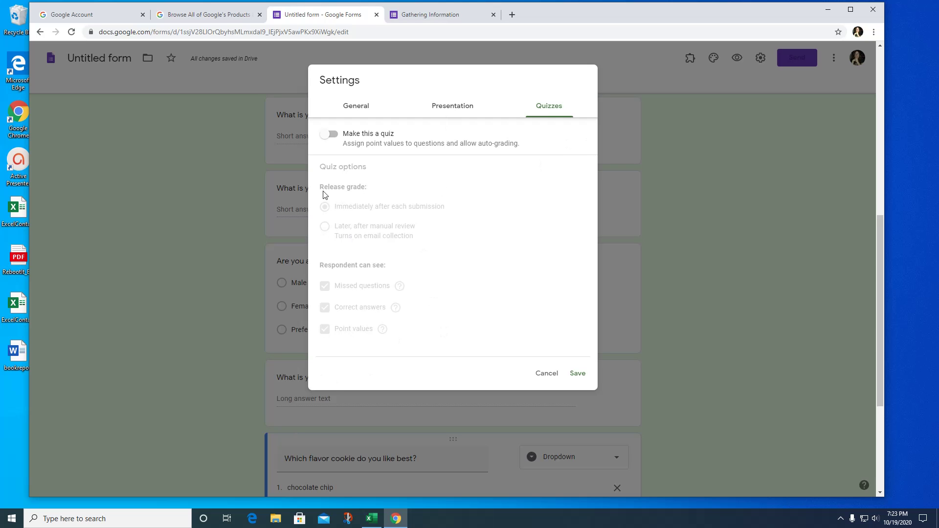
left_click(568, 372)
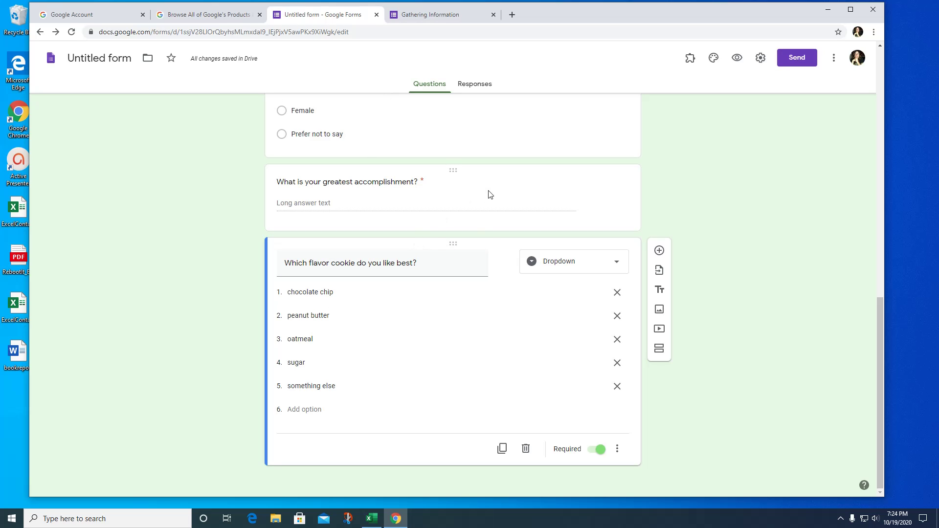
Rename the form to 'Gathering Information October' and check the empty Responses tab.
left_click(133, 55)
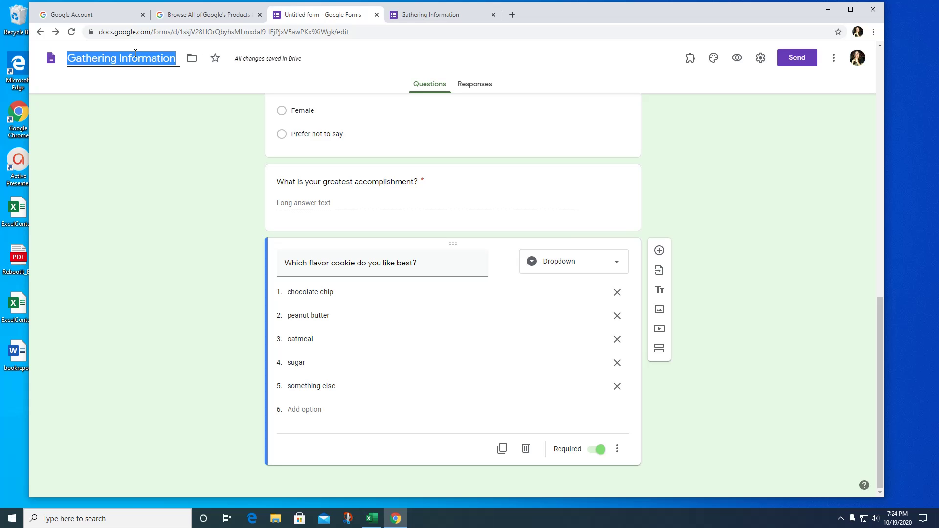
left_click(214, 126)
scroll(604, 160, "up", 12)
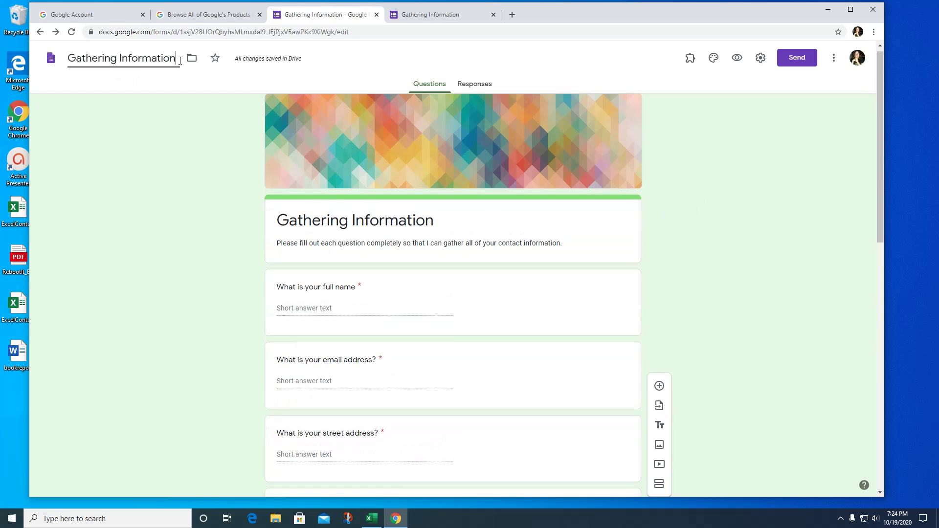
type("October")
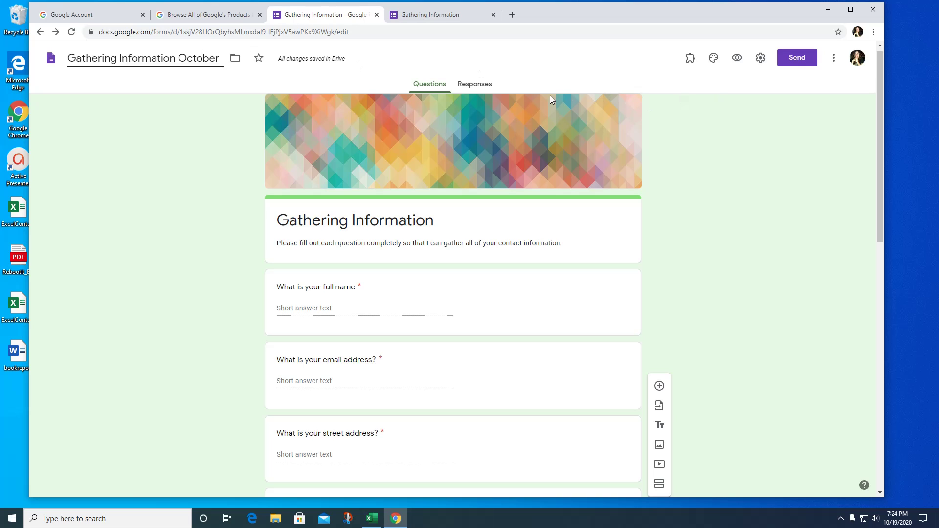
left_click(474, 85)
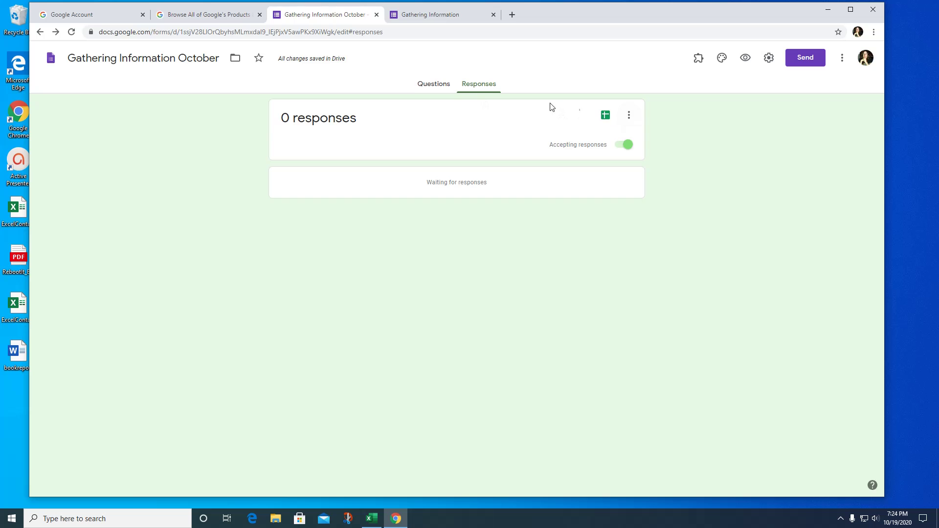
left_click(435, 86)
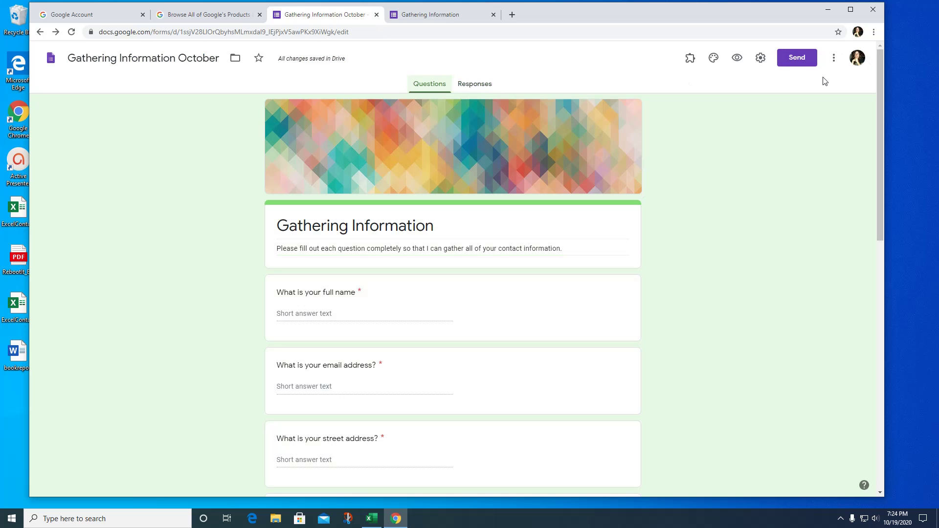
Copy the form's shortened share link from the Send dialog's Link tab.
left_click(799, 61)
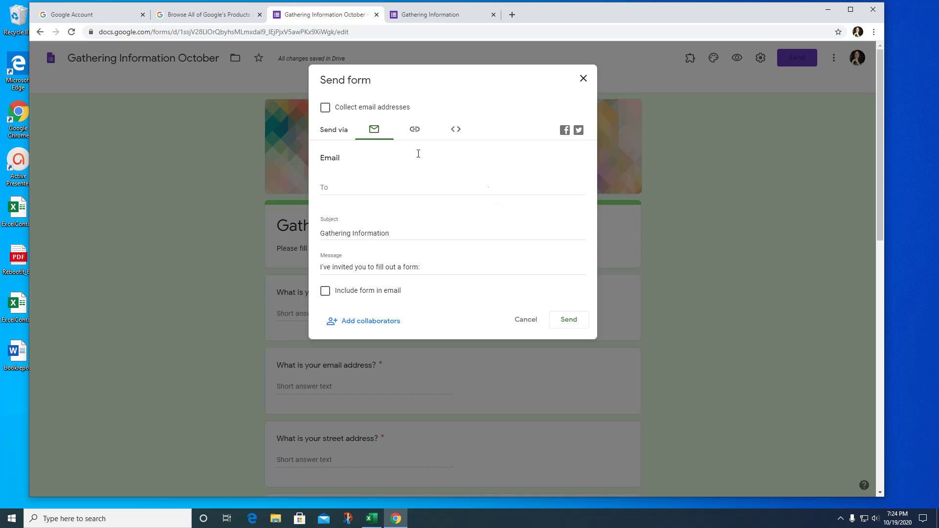
left_click(420, 135)
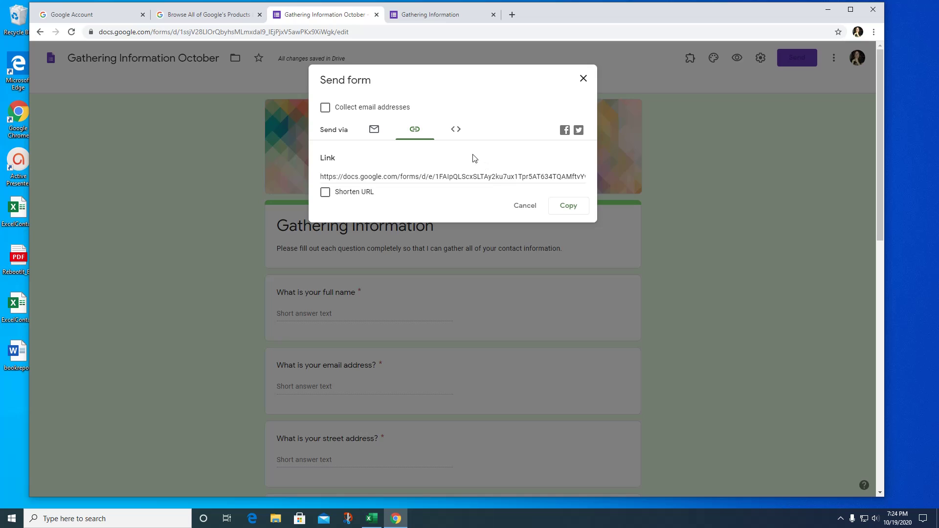
left_click(455, 130)
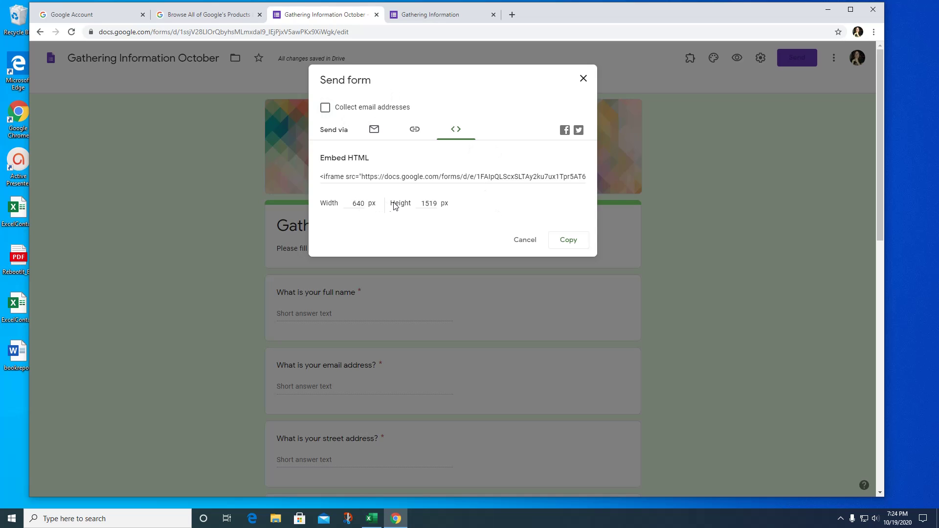
left_click(414, 131)
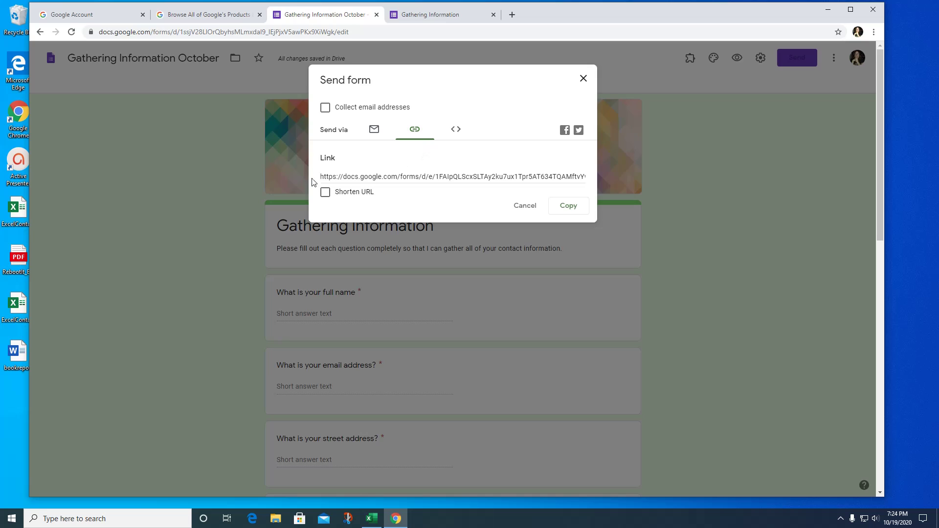
left_click(325, 193)
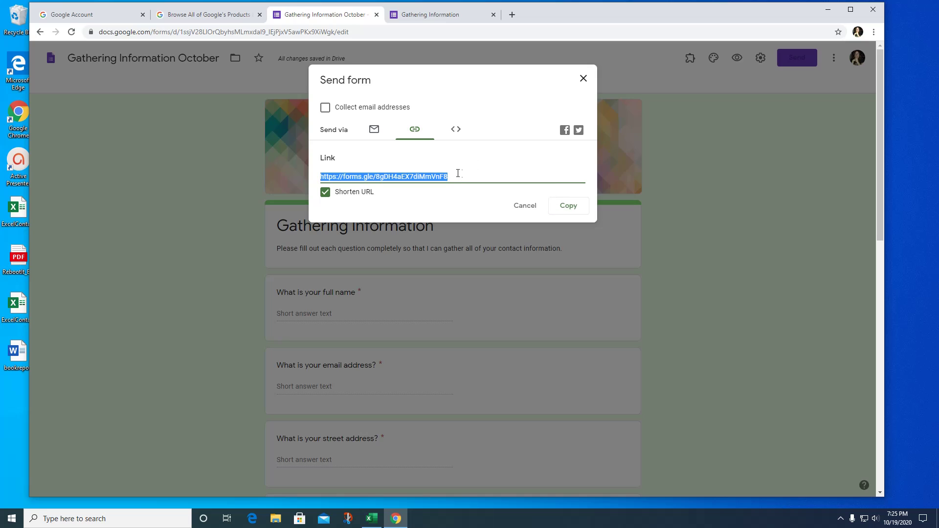
left_click(569, 207)
On the live form, enter a test respondent's name, e-mail and street address.
left_click(425, 15)
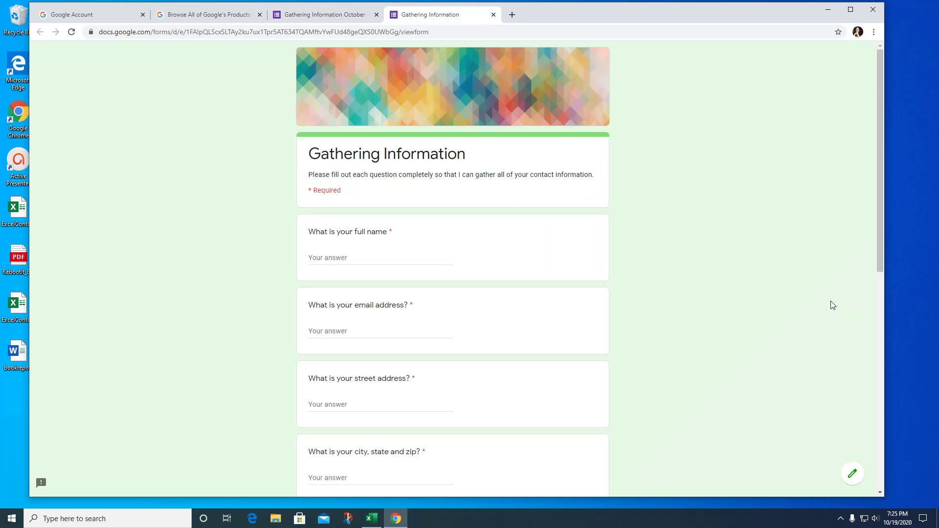
left_click(340, 258)
type("kim")
key("Tab")
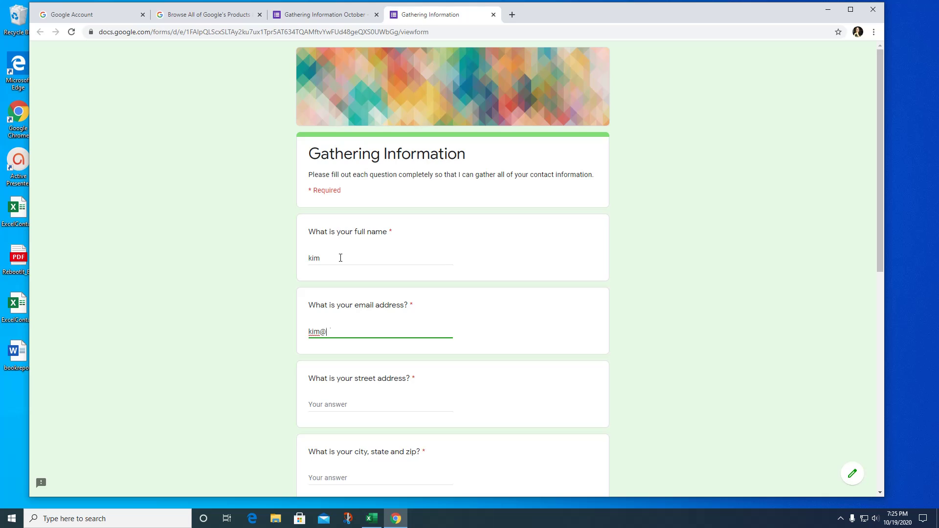
key("Tab")
type("12")
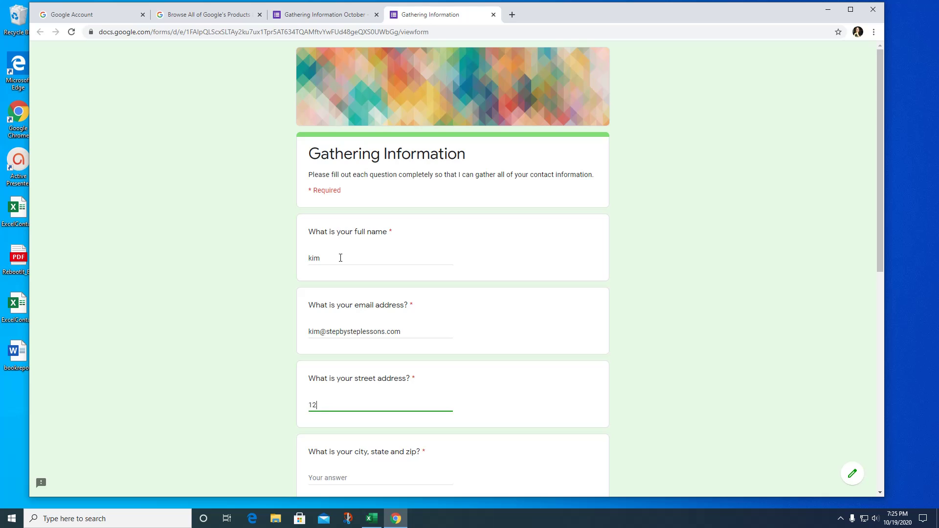
type("3 main street")
Fill in the respondent's city, state and zip and phone number.
scroll(367, 260, "down", 3)
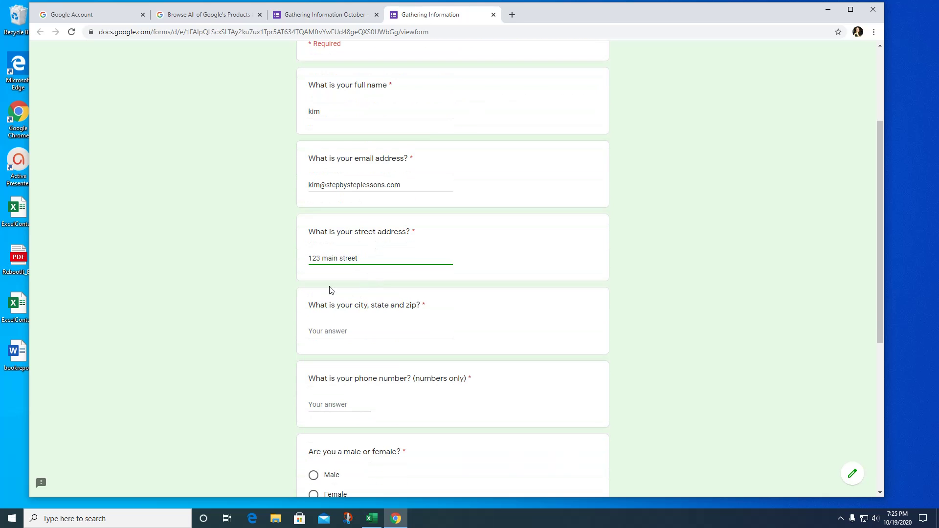
left_click(327, 331)
type("lo")
type("L")
type("os A")
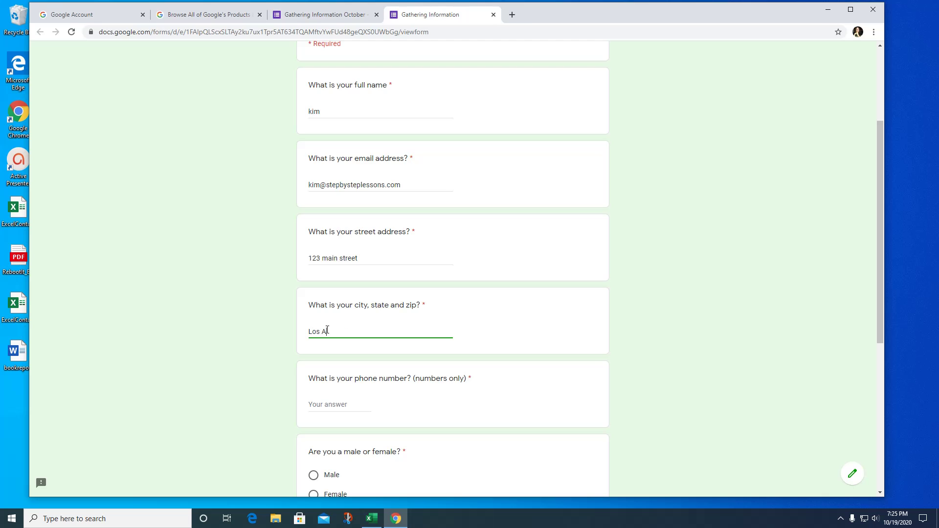
type("ngeles, CV")
type("S")
key("BackSpace")
key("BackSpace")
type("A")
scroll(450, 321, "down", 2)
left_click(355, 309)
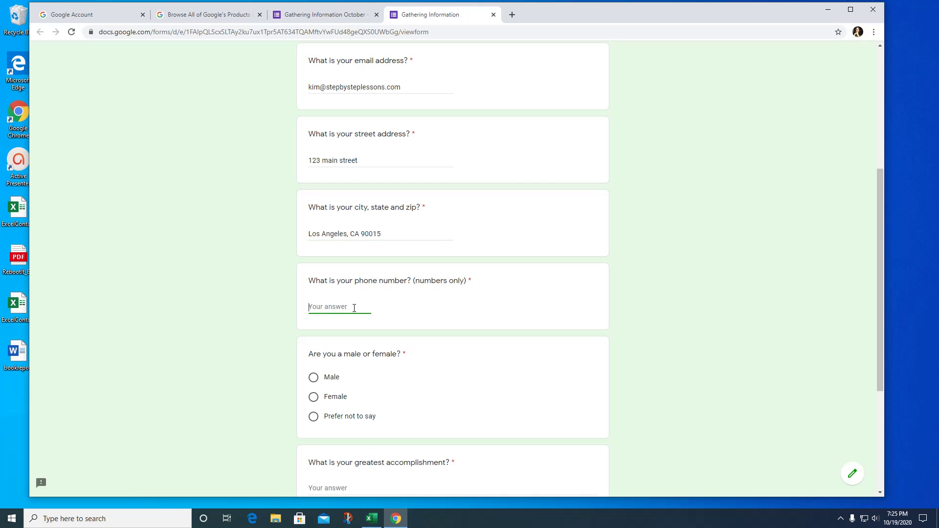
type("310-555")
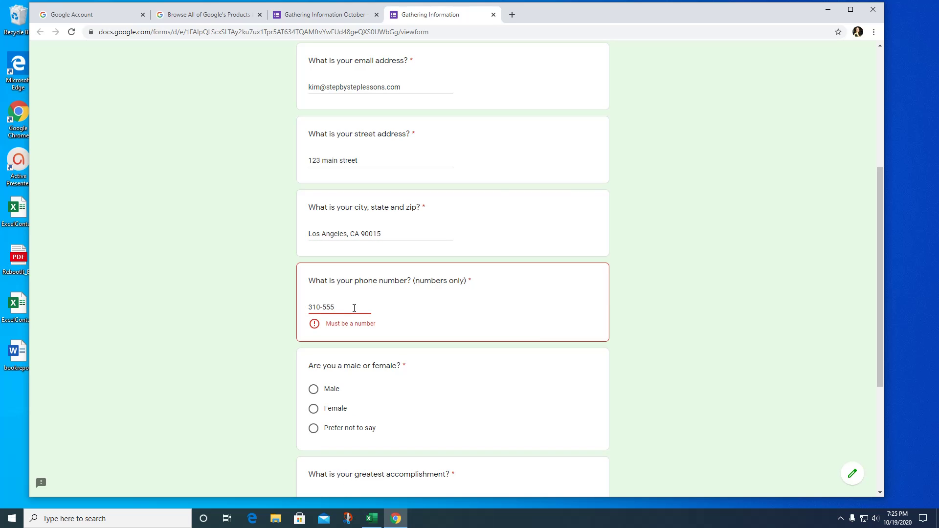
key("BackSpace")
key("BackSpace")
key("BackSpace")
key("BackSpace")
type("5558585")
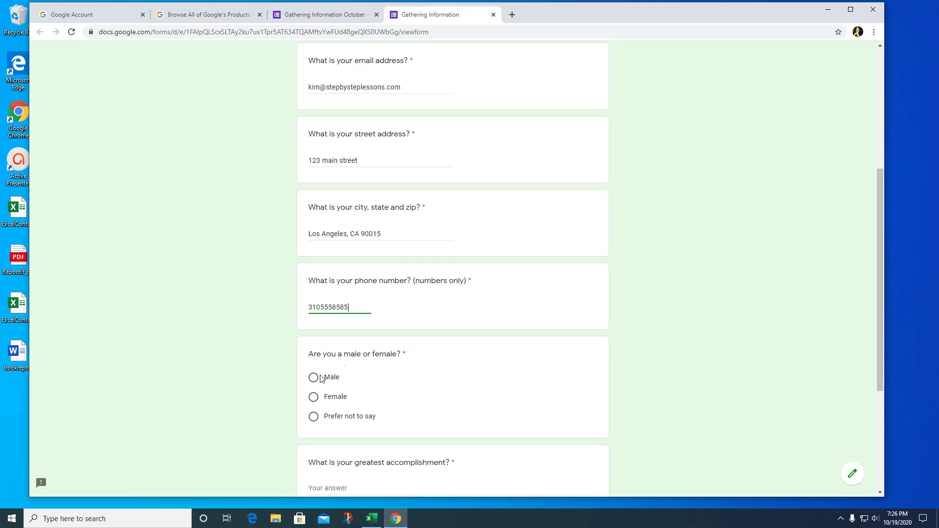
Choose Female, answer 'raising two wonderful children', pick peanut butter, and submit.
left_click(314, 397)
scroll(419, 387, "down", 3)
scroll(419, 386, "down", 1)
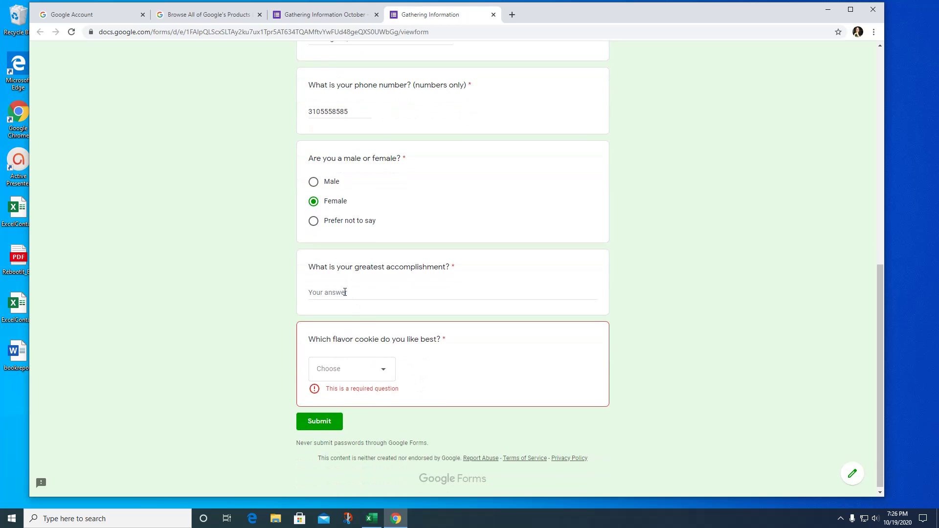
left_click(345, 292)
type("ra")
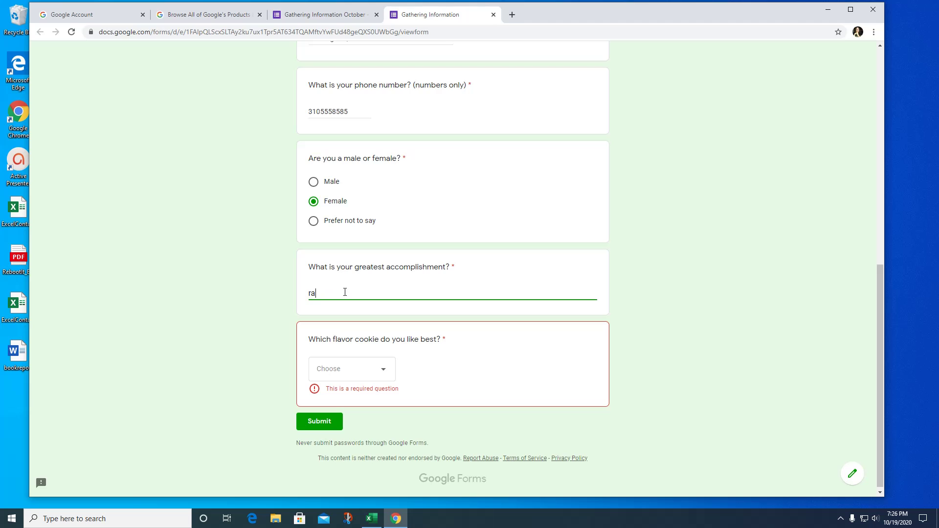
type("ising two wonderful children")
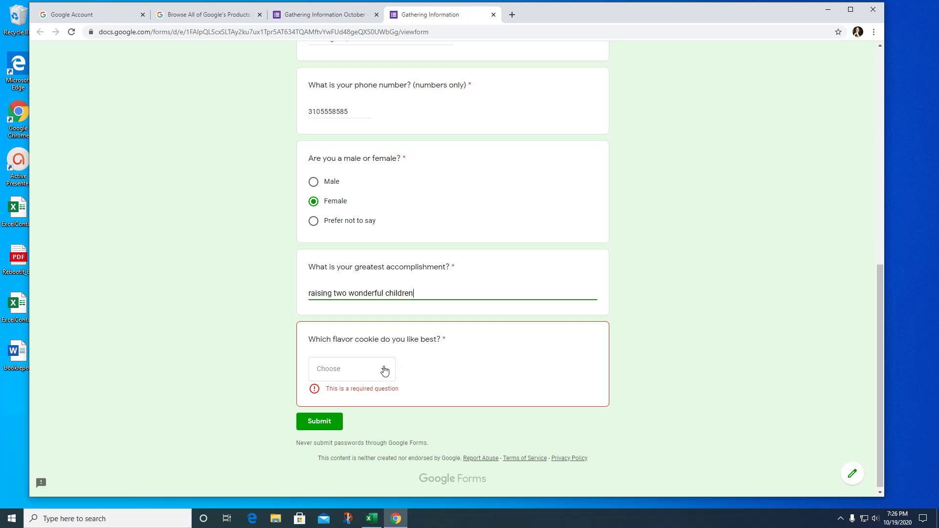
left_click(383, 369)
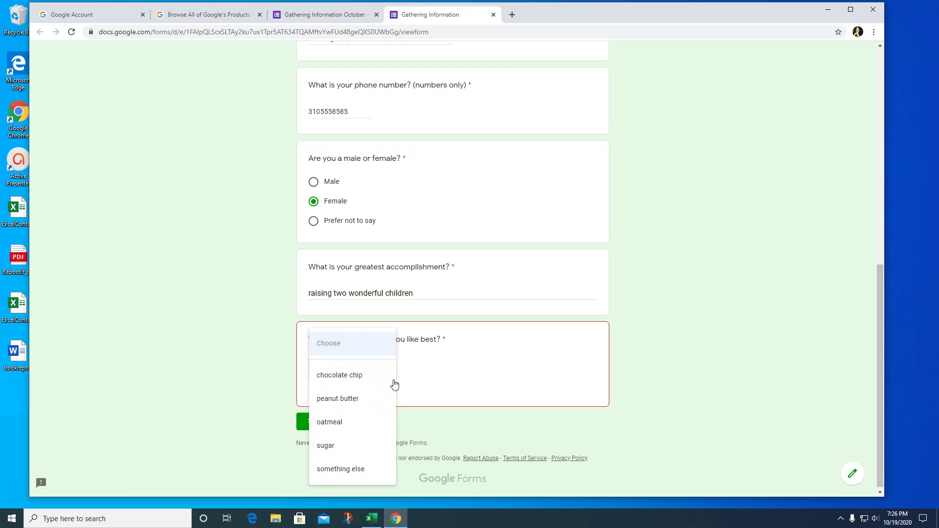
left_click(343, 404)
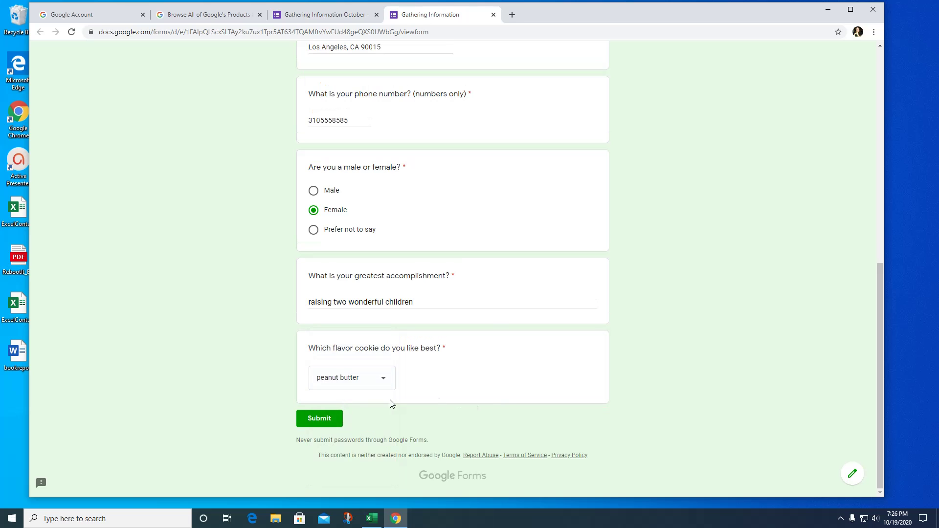
left_click(323, 419)
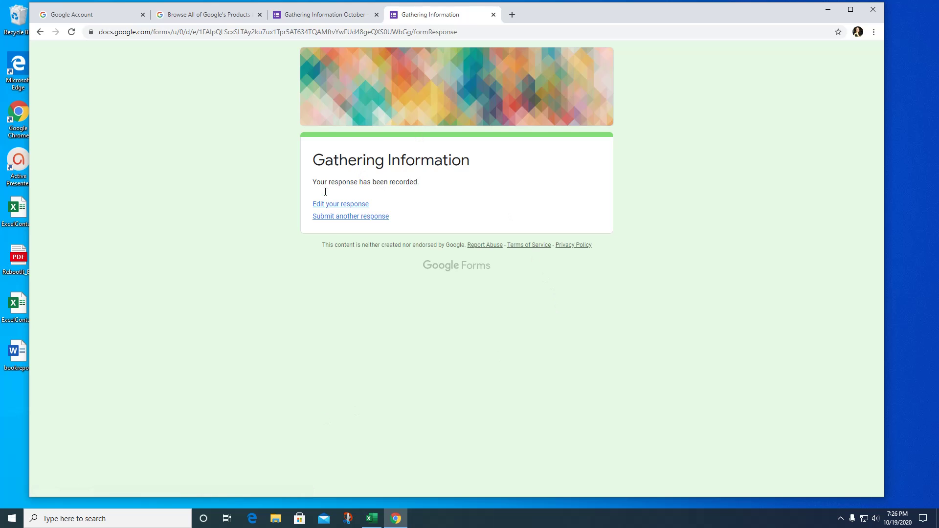
Start another response and enter the respondent's name, e-mail, street address and city.
left_click(359, 218)
left_click(346, 260)
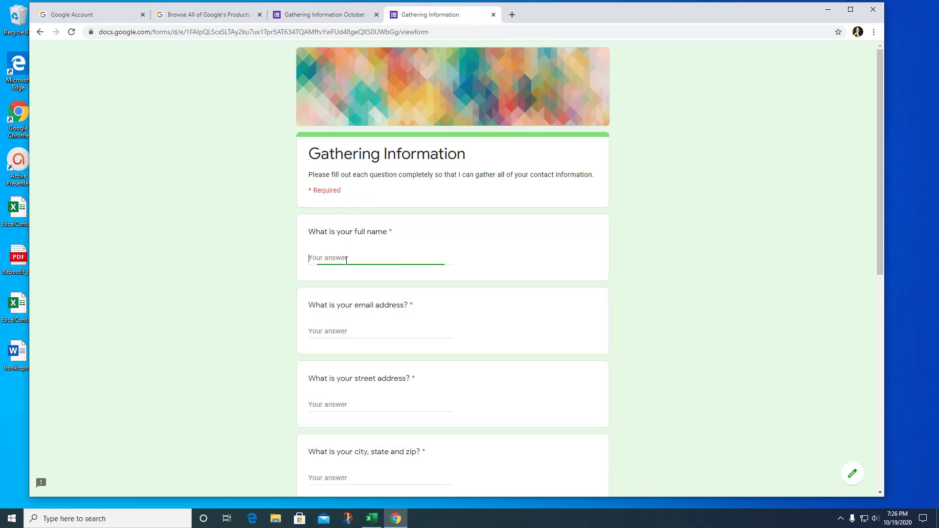
key("Tab")
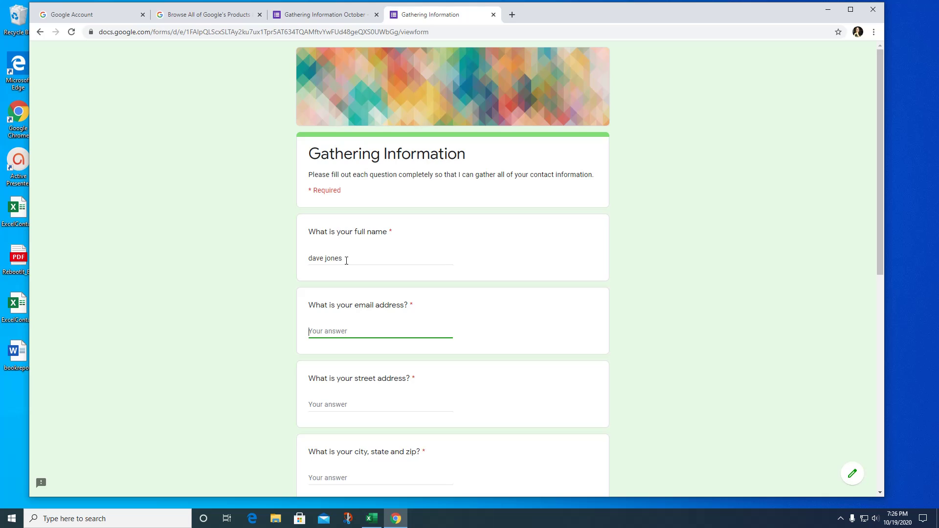
type("testemail@gmail.com")
key("Tab")
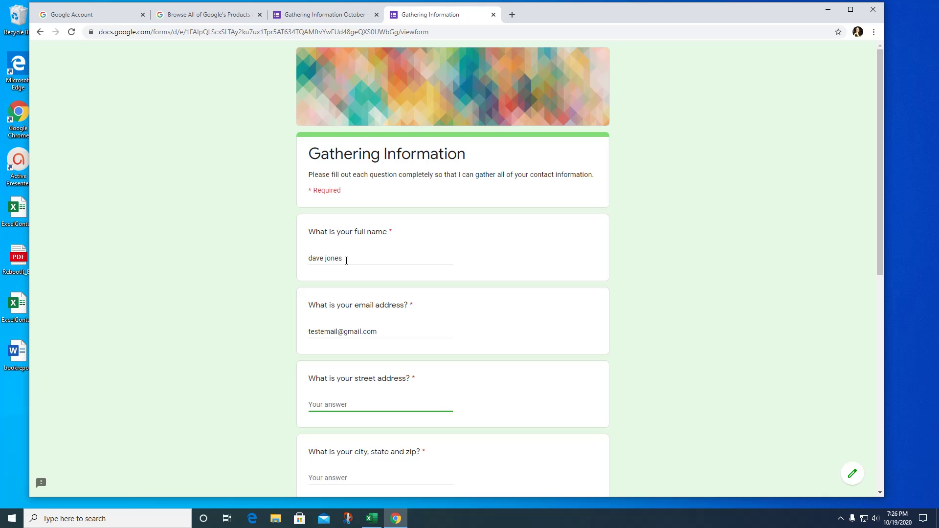
key("Tab")
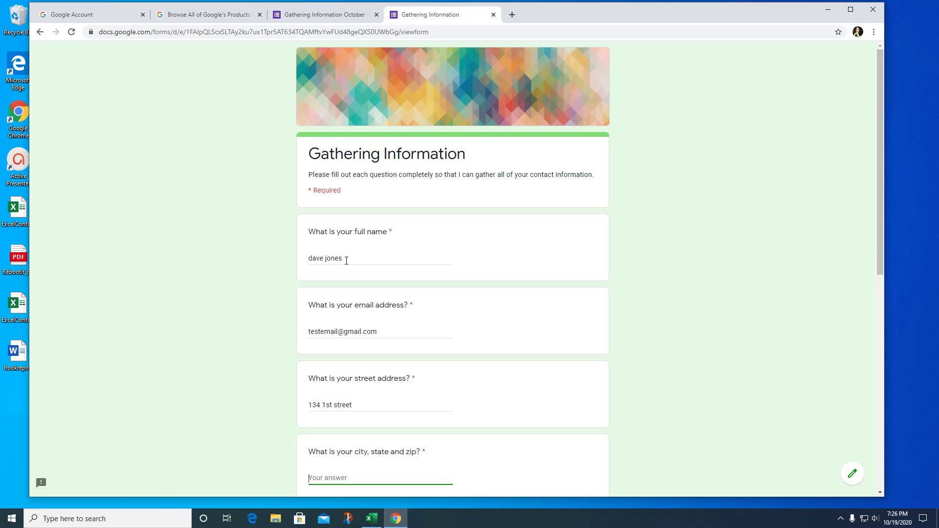
type("Chast")
type("worth, CA 91311")
Add the phone number, choose Male, answer 'buying a gas station', pick chocolate chip, and submit.
scroll(432, 244, "down", 4)
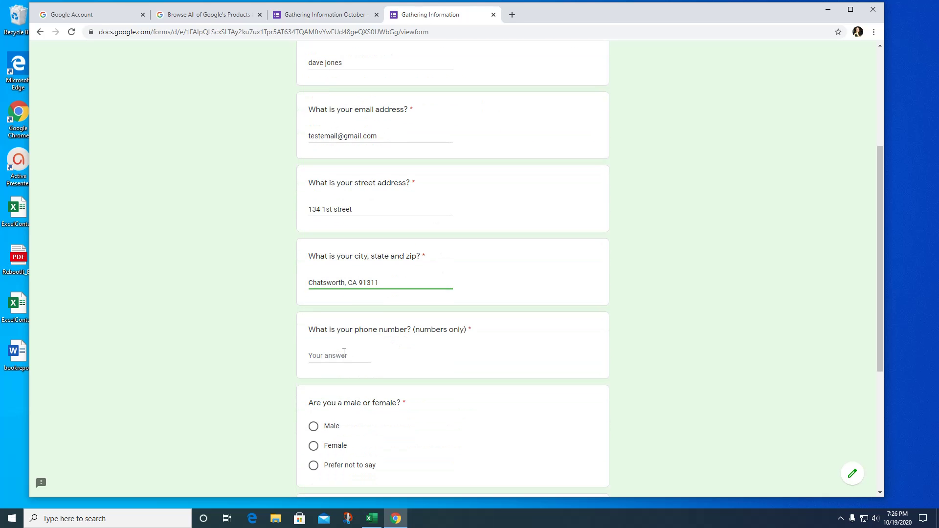
left_click(344, 353)
type("818")
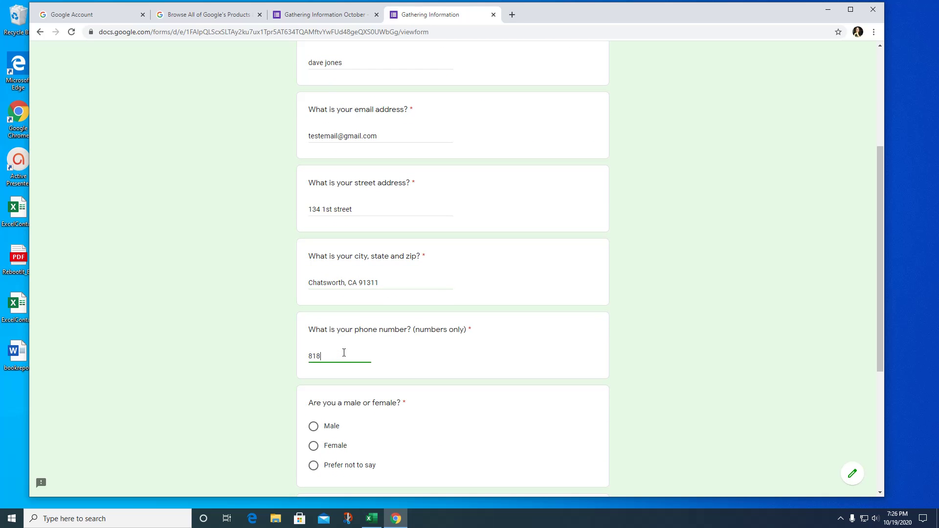
type("5559598")
left_click(323, 427)
scroll(388, 445, "down", 4)
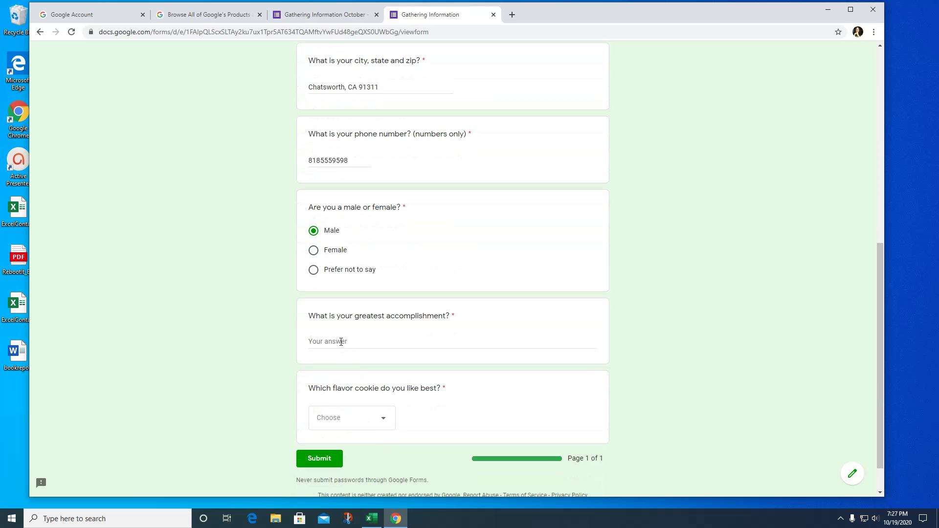
left_click(340, 341)
type("buying a gas station")
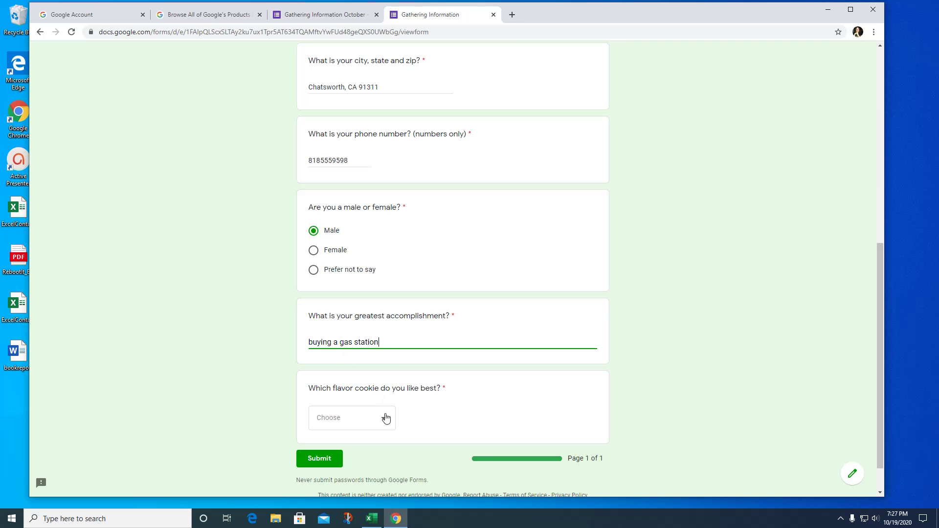
left_click(383, 418)
left_click(346, 383)
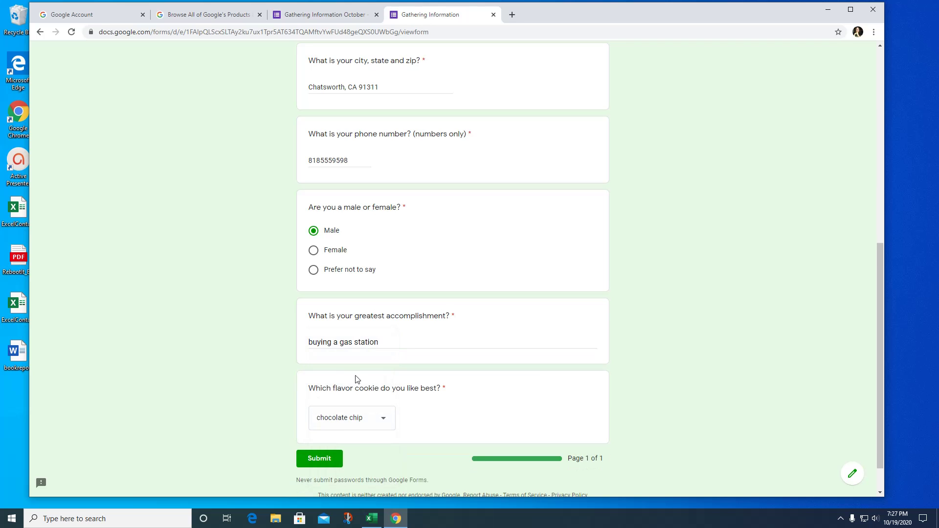
scroll(702, 356, "down", 1)
left_click(318, 419)
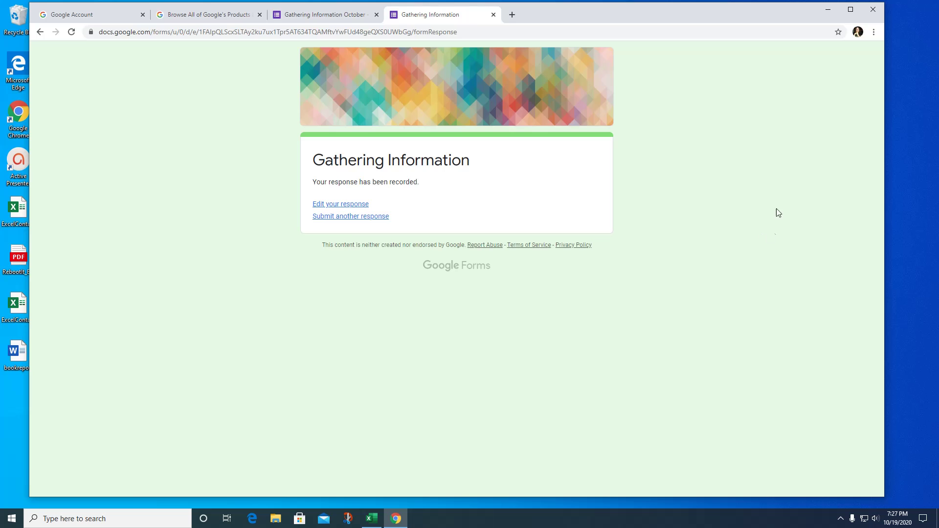
Close the Send form dialog and scroll through the Responses summary showing 2 responses.
left_click(328, 19)
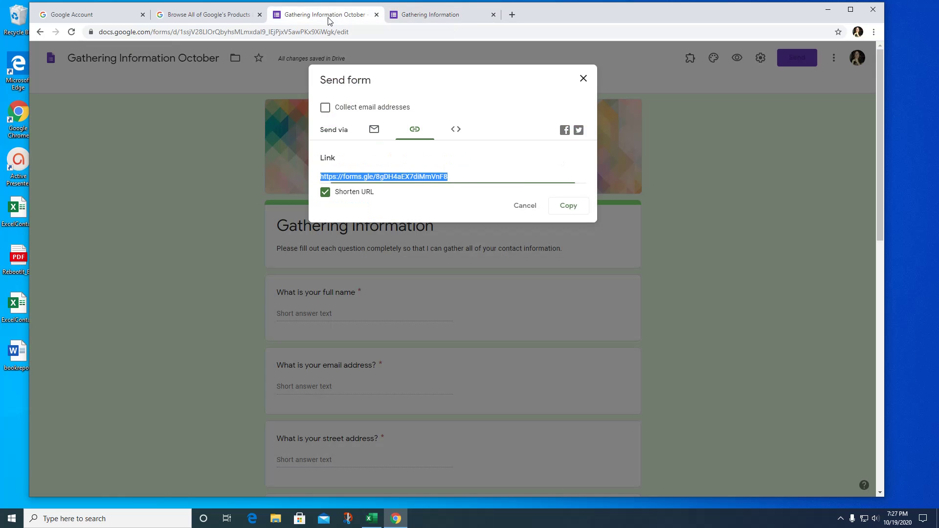
left_click(585, 78)
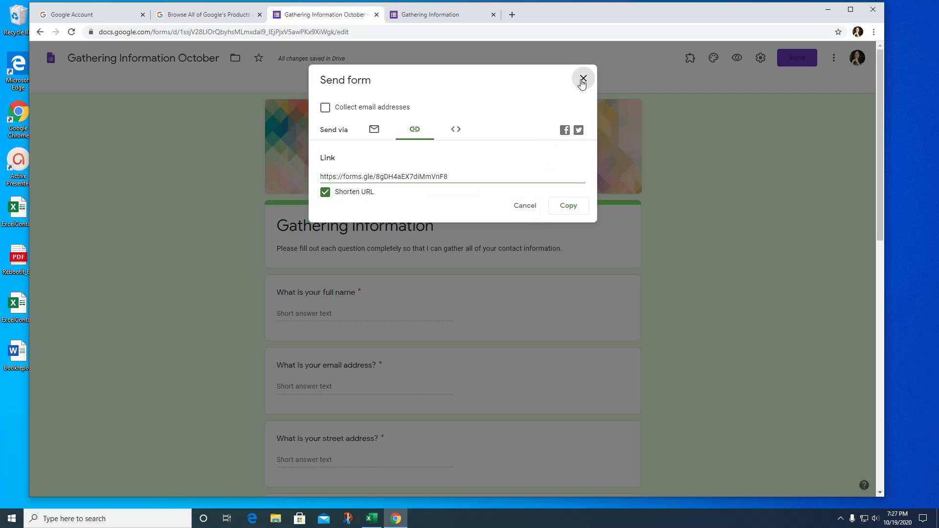
left_click(472, 92)
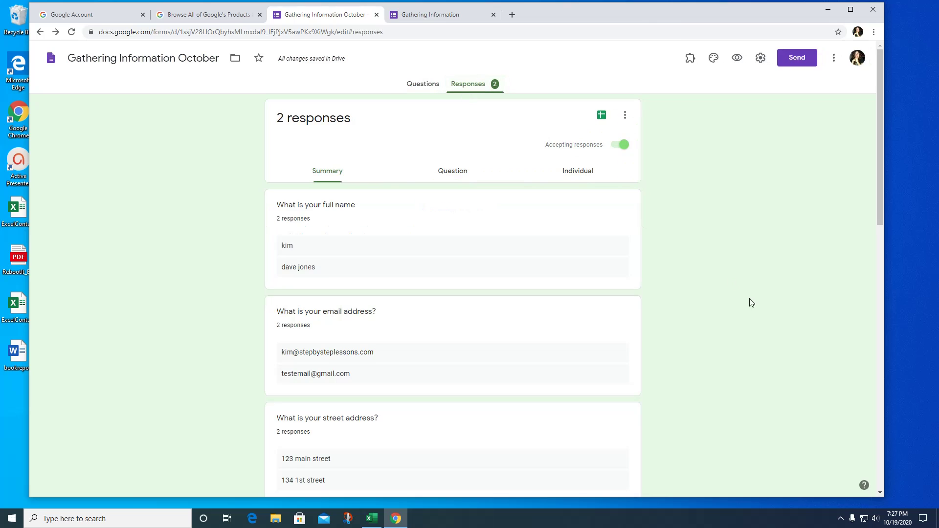
scroll(752, 302, "down", 1)
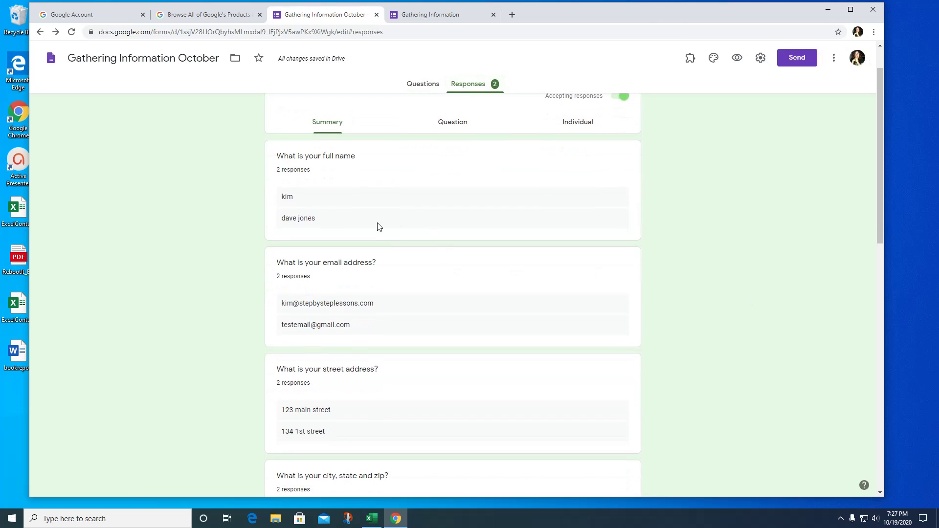
scroll(377, 225, "down", 1)
scroll(329, 187, "up", 1)
scroll(375, 307, "down", 2)
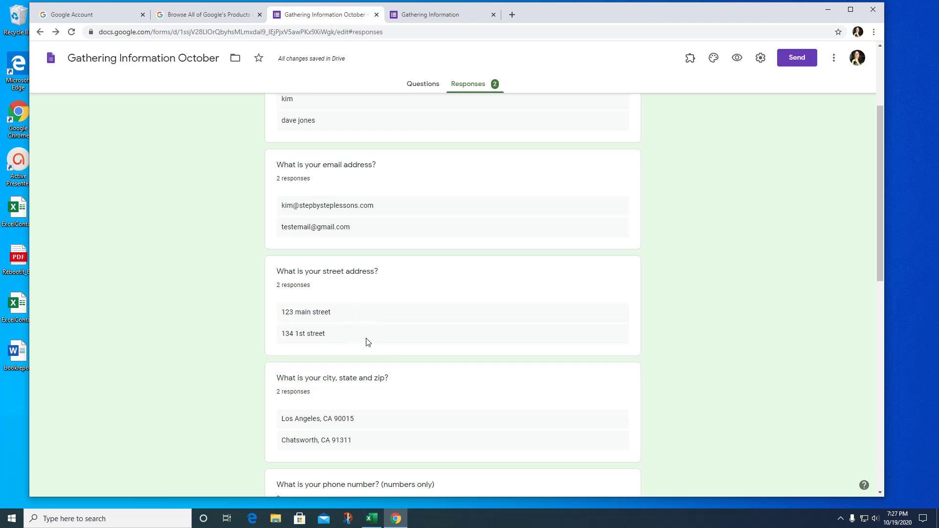
scroll(387, 345, "down", 7)
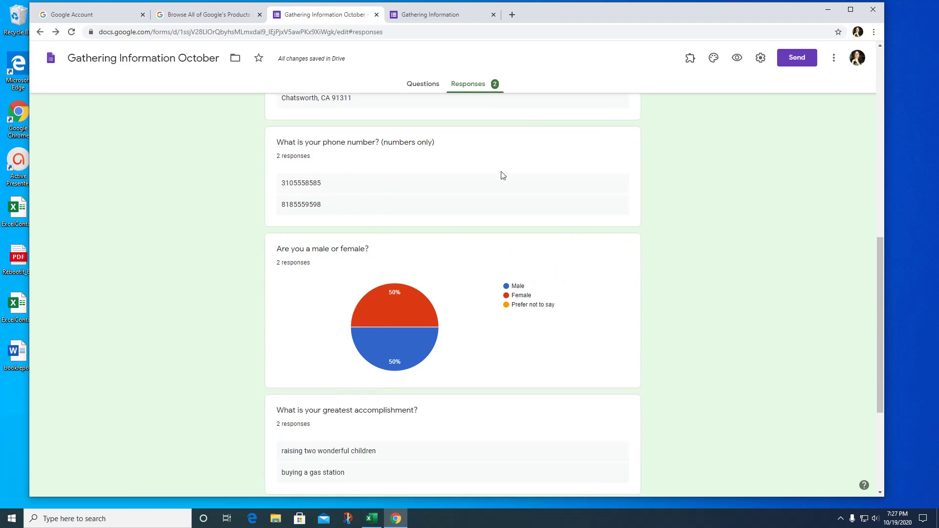
scroll(591, 220, "down", 2)
scroll(577, 249, "down", 2)
scroll(601, 284, "up", 13)
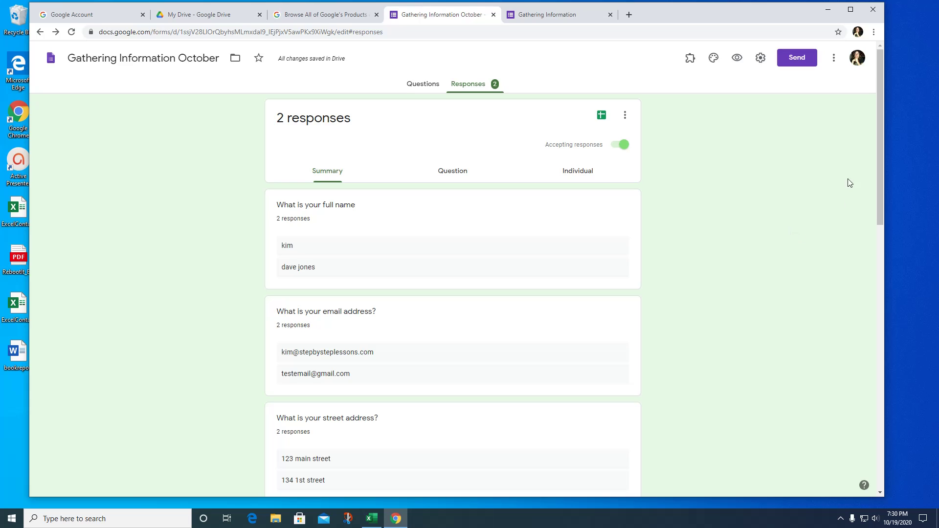
Download the responses as a CSV and open the Gathering Information October.csv.zip download.
left_click(625, 118)
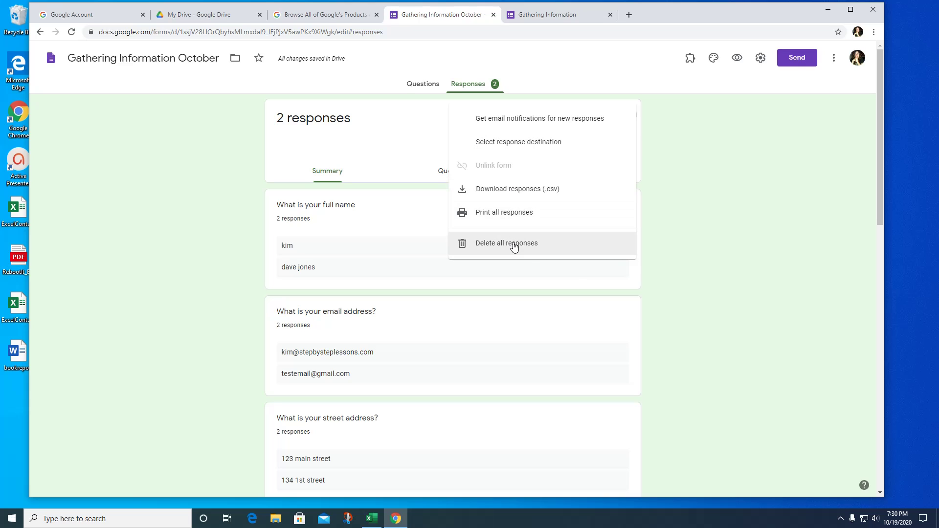
left_click(520, 194)
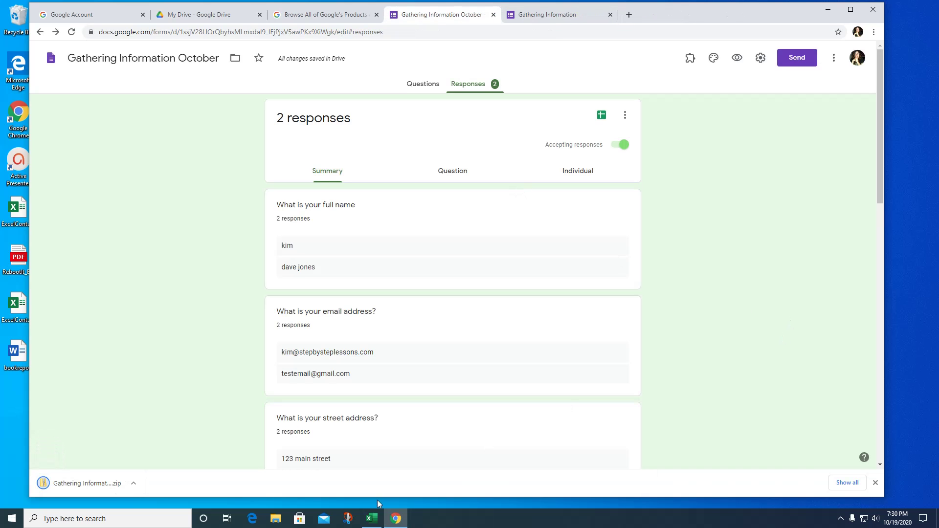
left_click(96, 485)
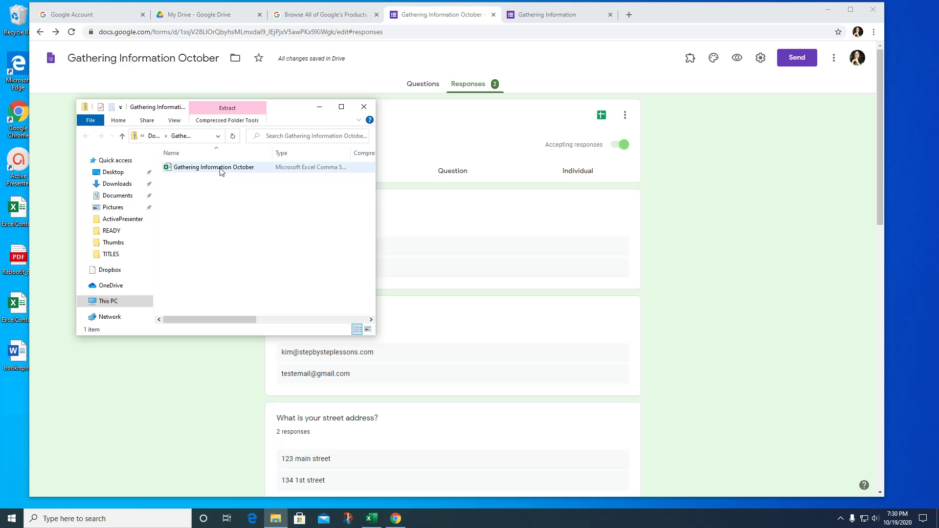
Open the Gathering Information October CSV from the zip in Excel.
double_click(220, 168)
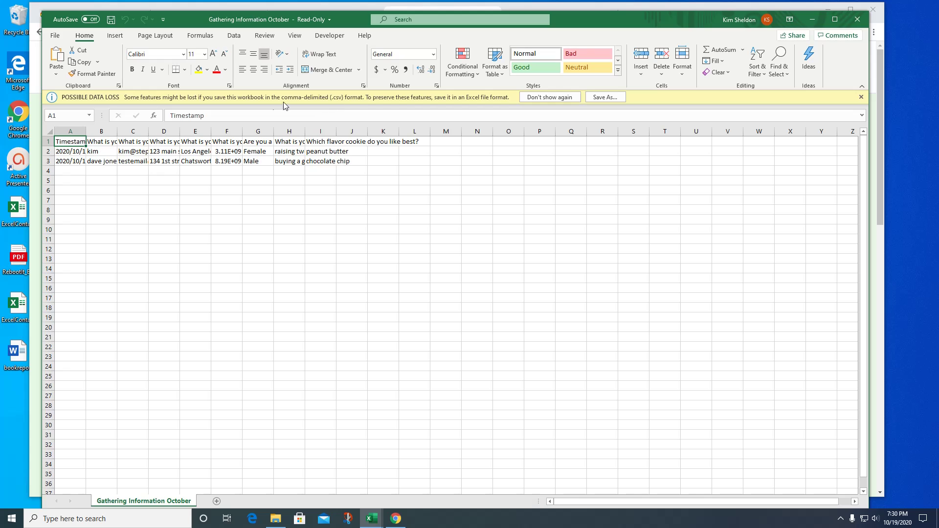
Save the responses sheet to the Desktop as a CSV named 'results'.
left_click(609, 100)
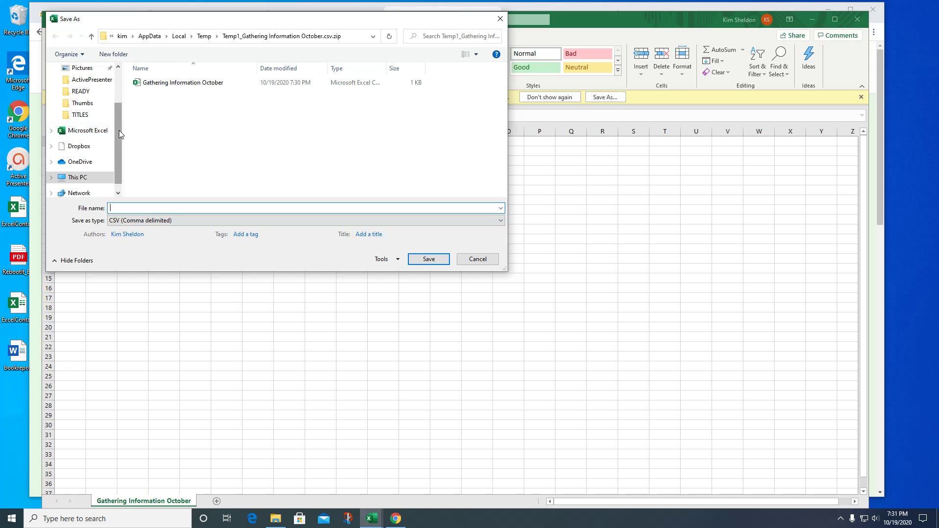
scroll(120, 134, "up", 2)
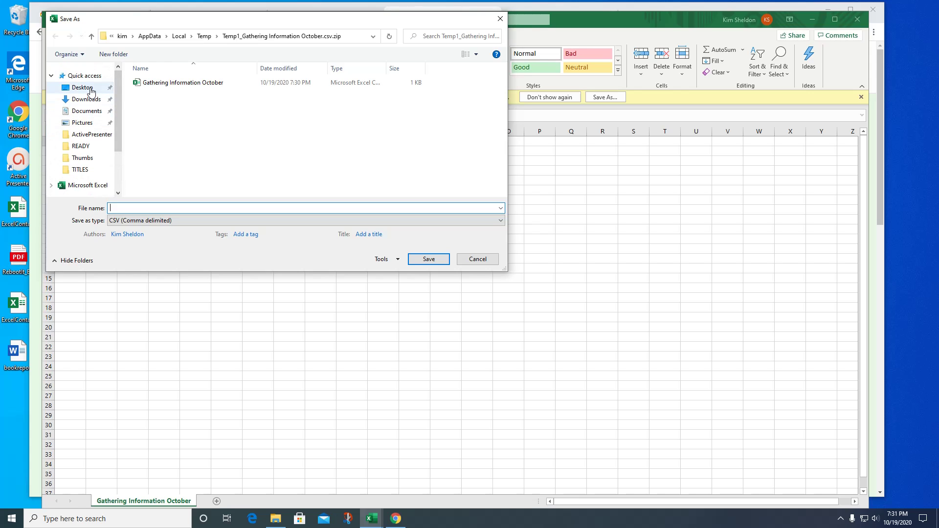
left_click(91, 88)
left_click(194, 208)
type("re")
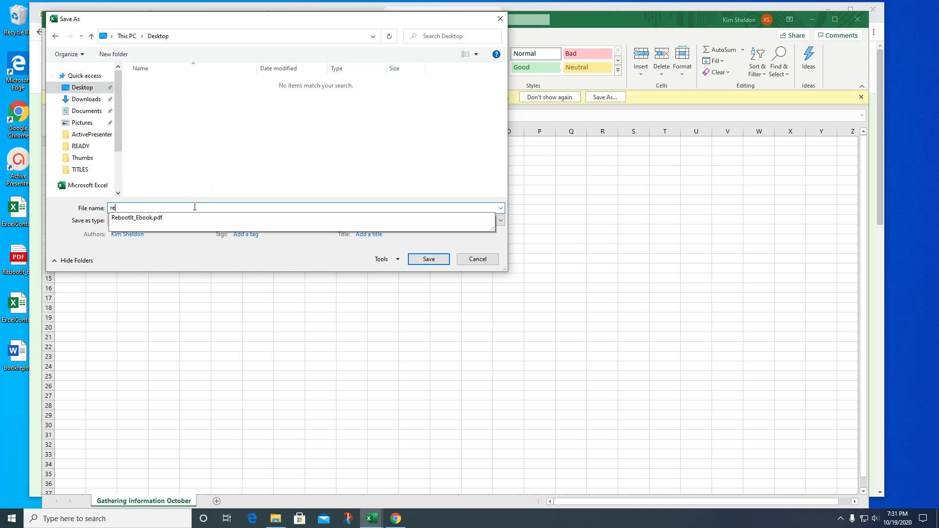
type("sults")
key("Return")
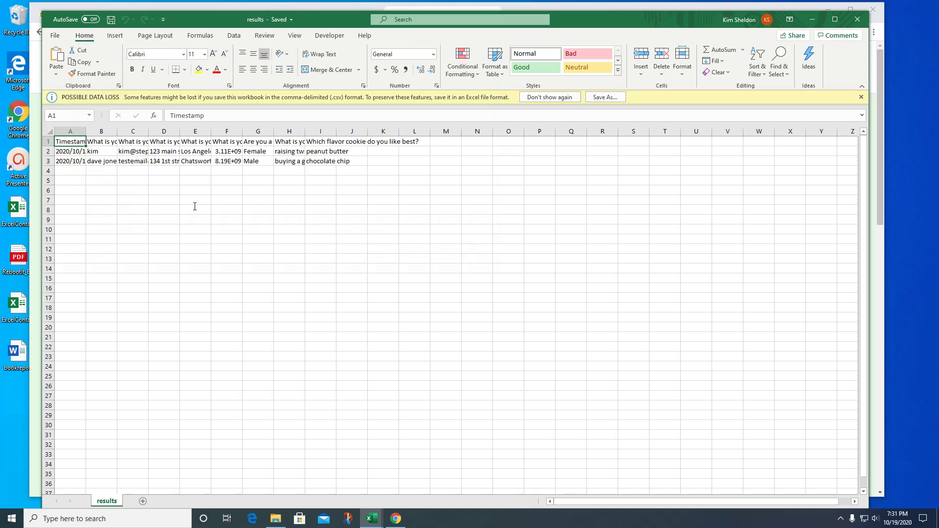
left_click(413, 168)
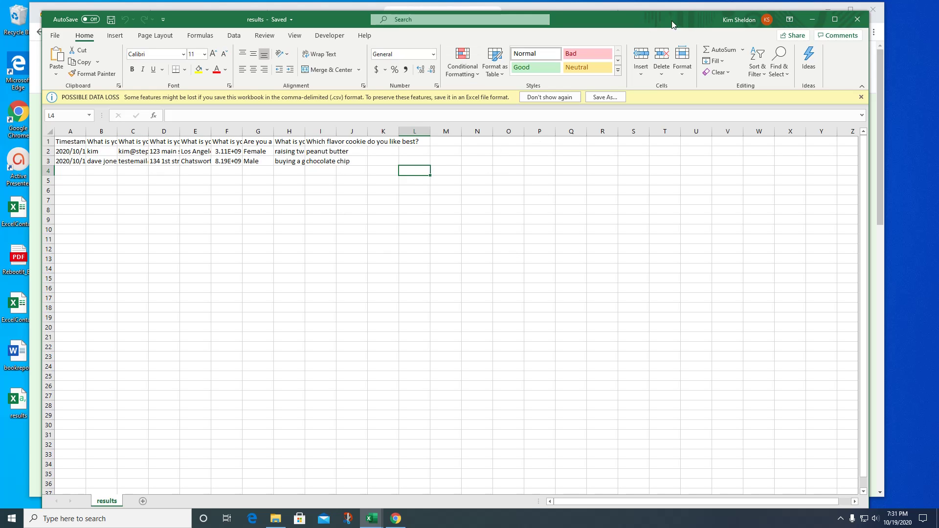
left_click_drag(645, 19, 618, 23)
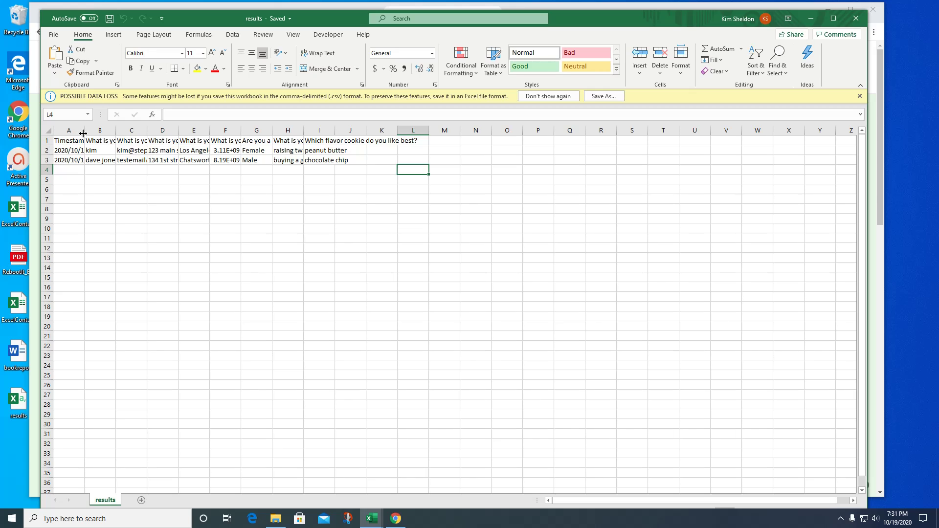
AutoFit columns A through I so timestamps, names, emails, addresses, phone numbers and question headers show fully.
double_click(84, 133)
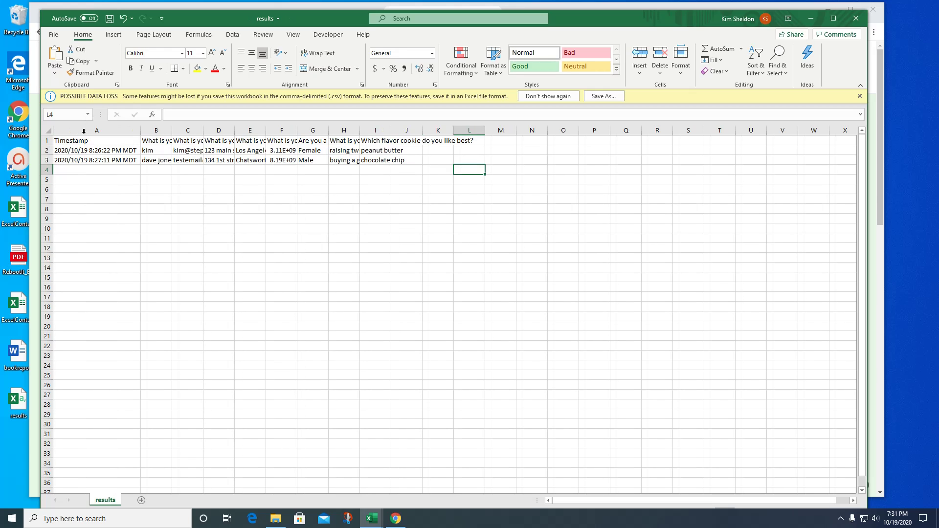
double_click(172, 129)
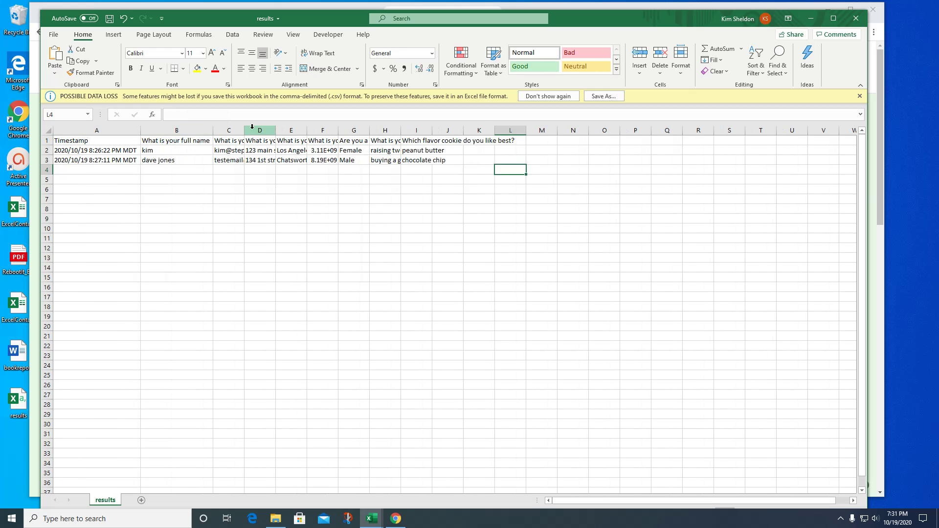
double_click(244, 129)
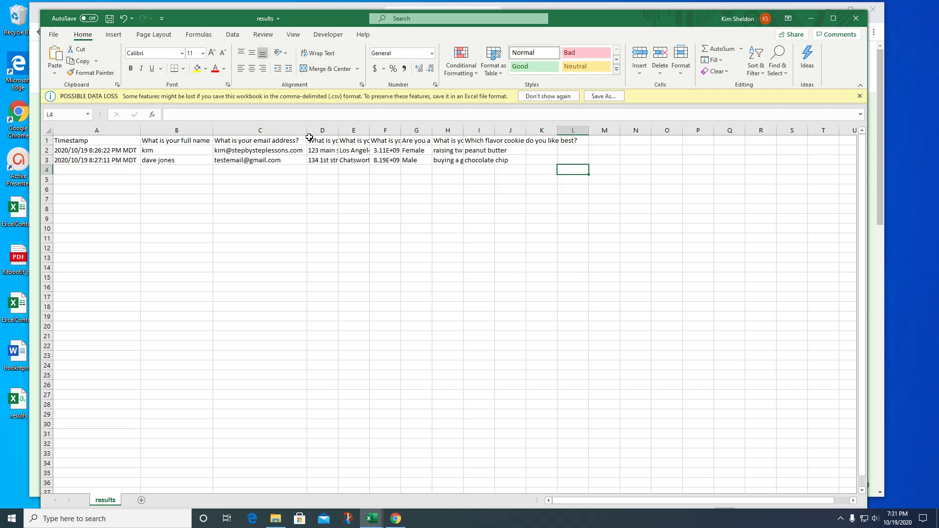
double_click(338, 130)
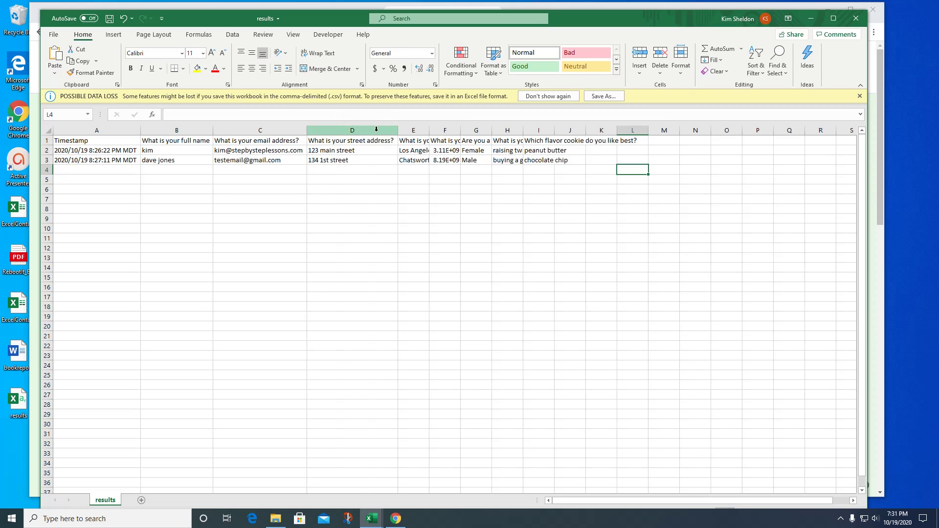
double_click(429, 130)
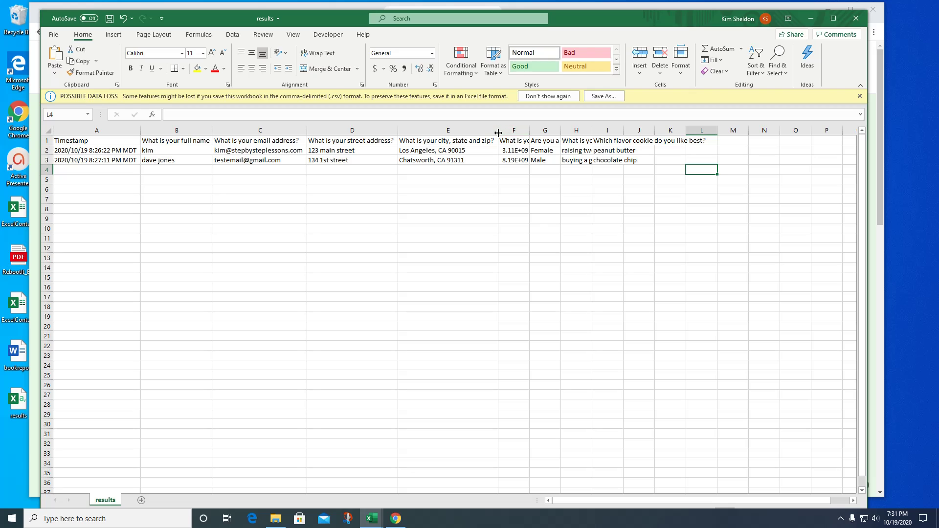
double_click(530, 130)
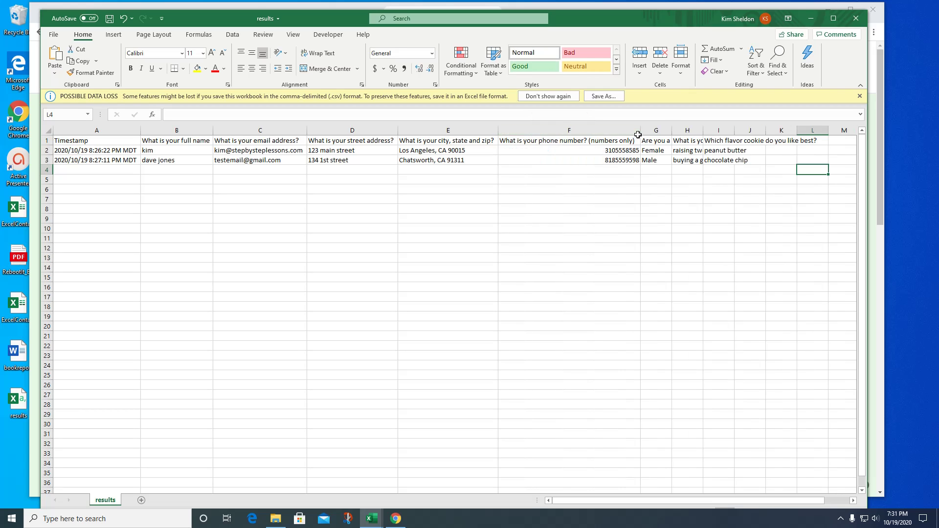
double_click(671, 129)
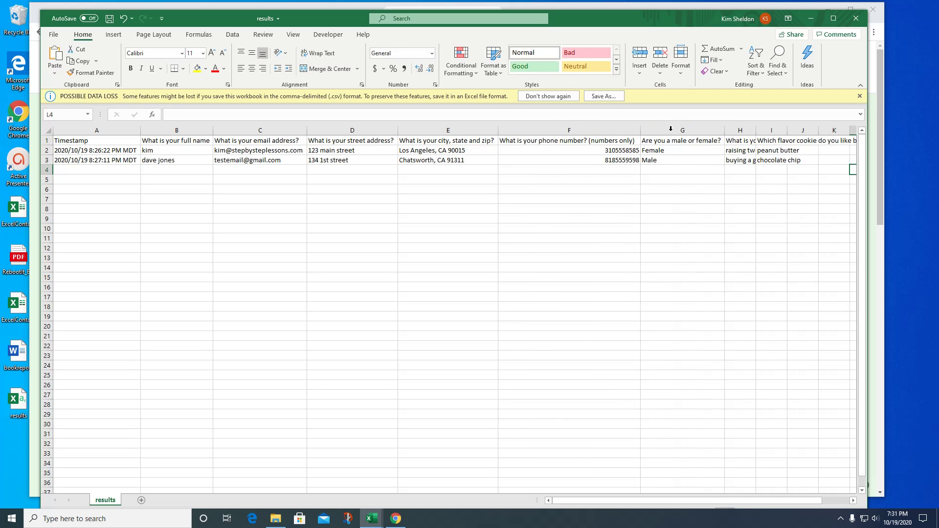
double_click(756, 130)
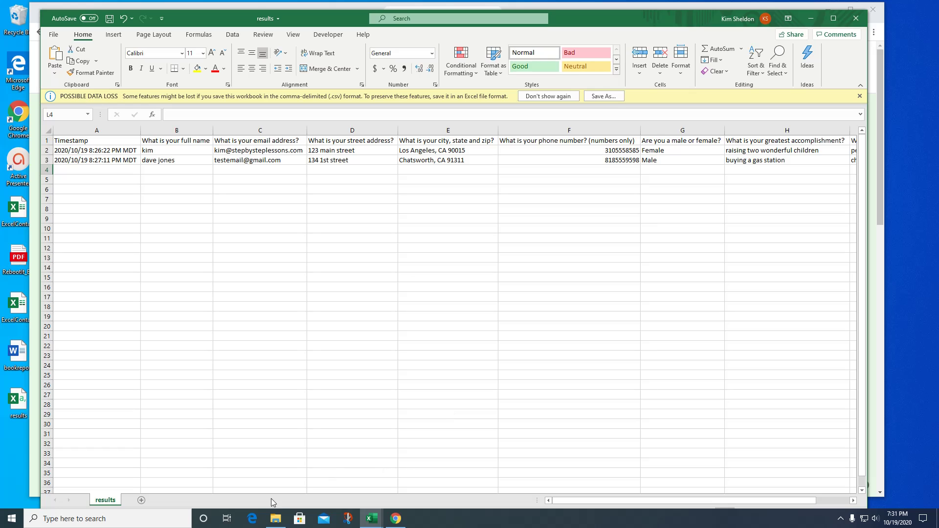
left_click_drag(585, 503, 636, 498)
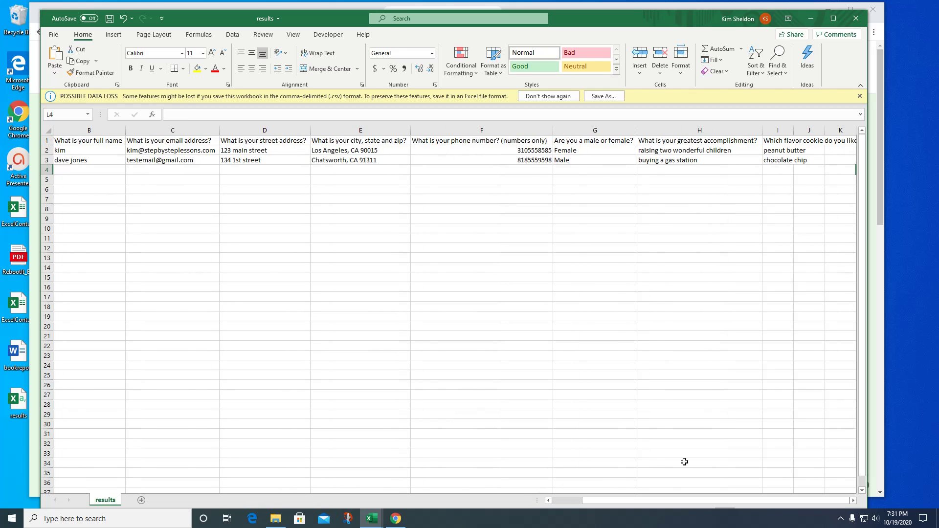
double_click(793, 133)
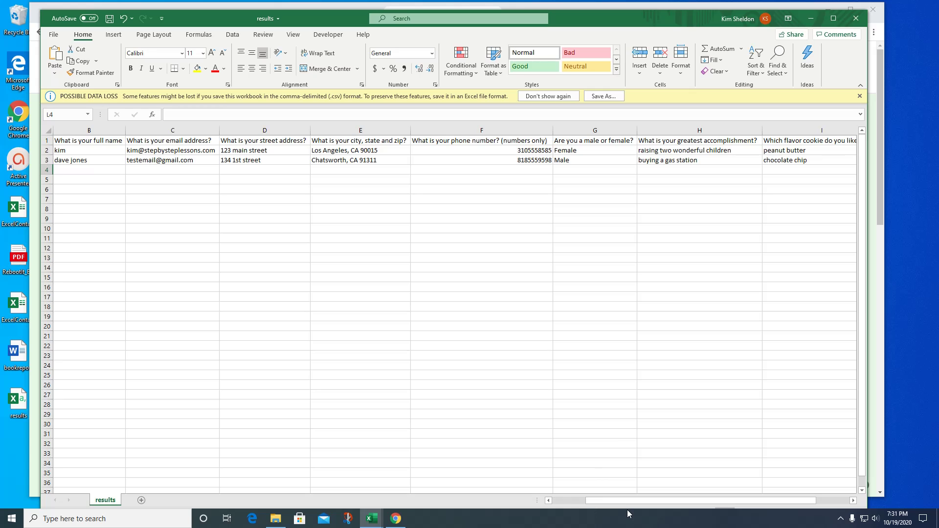
left_click_drag(609, 501, 572, 502)
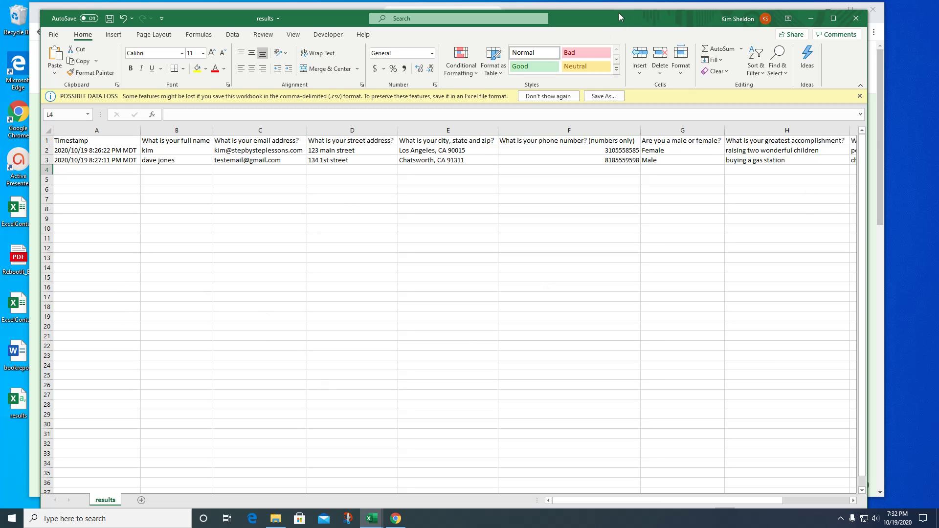
Close the compressed-folder window, save the results workbook, and close Excel.
left_click_drag(618, 13, 625, 252)
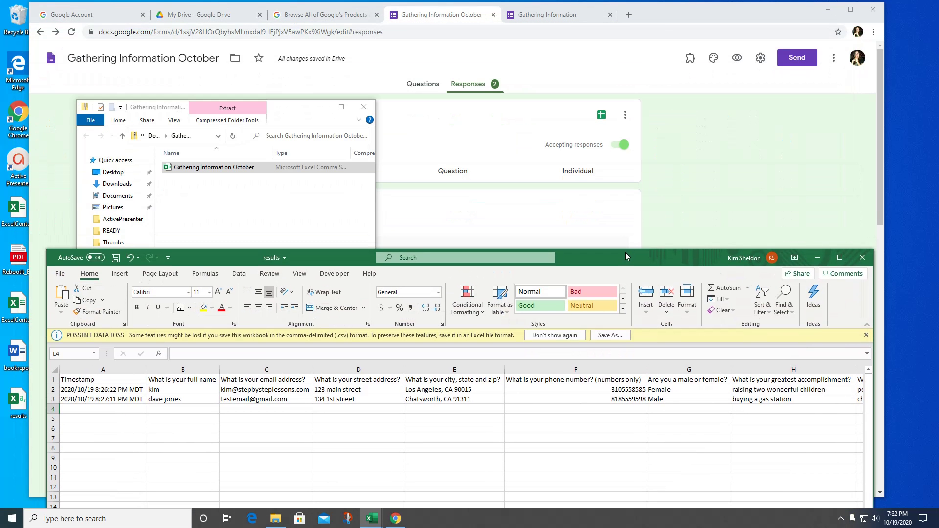
left_click(364, 107)
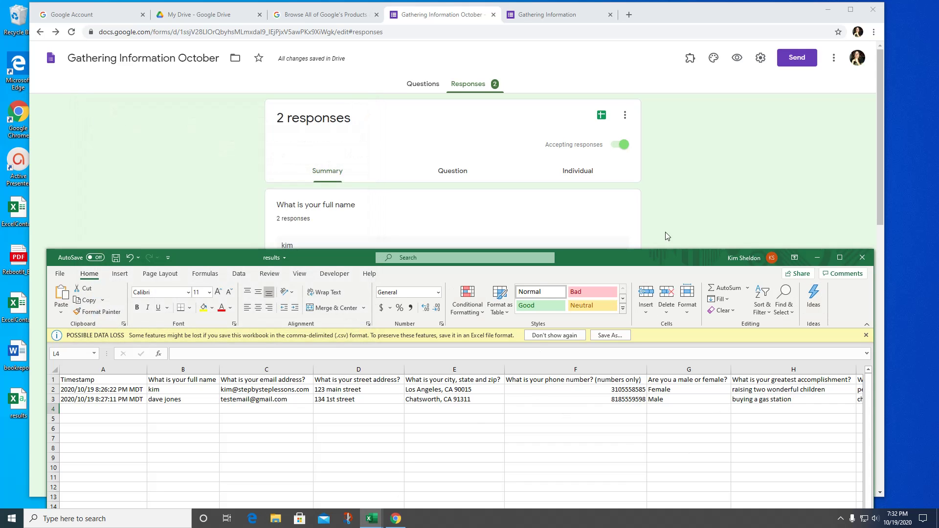
left_click_drag(673, 257, 640, 20)
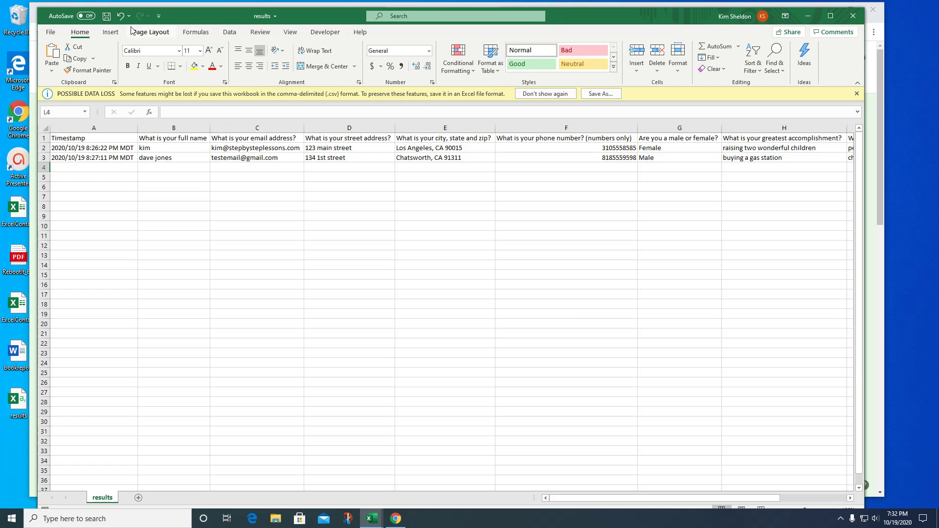
left_click(108, 18)
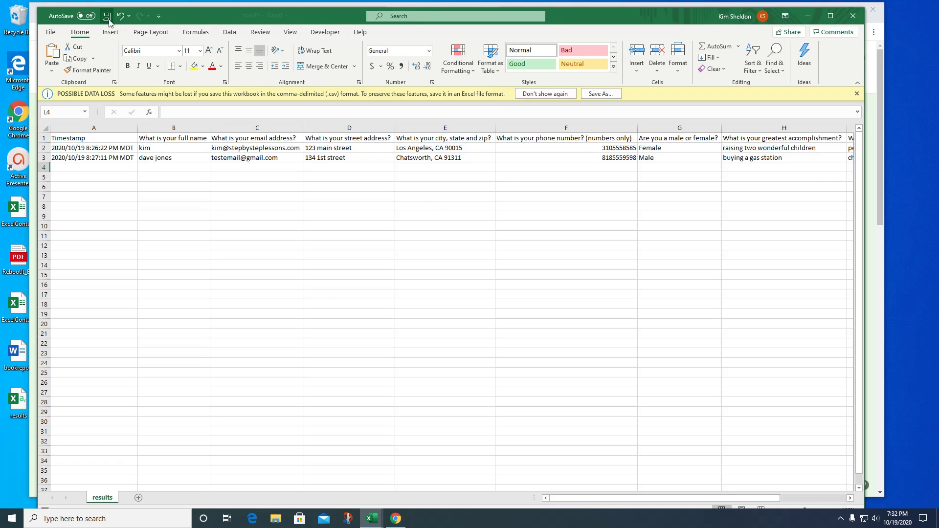
left_click(853, 16)
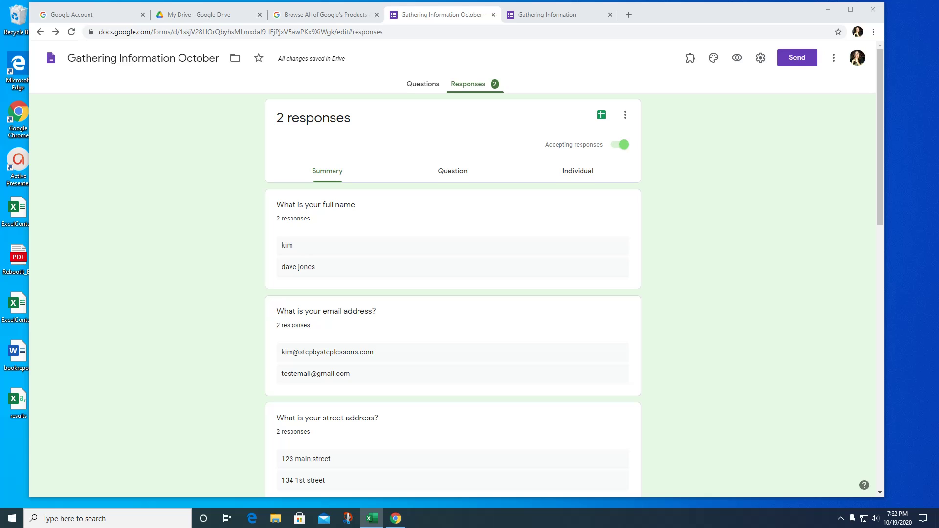
left_click(470, 87)
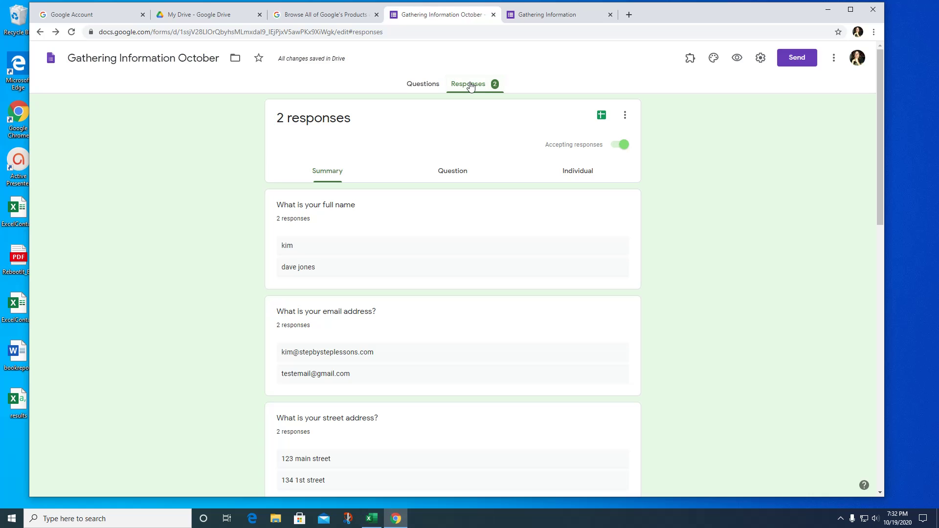
left_click(625, 115)
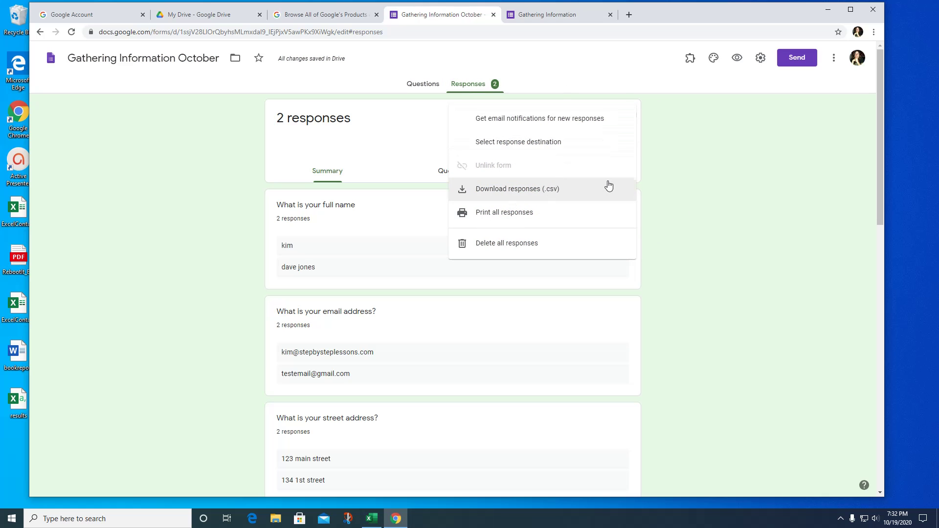
scroll(806, 208, "down", 5)
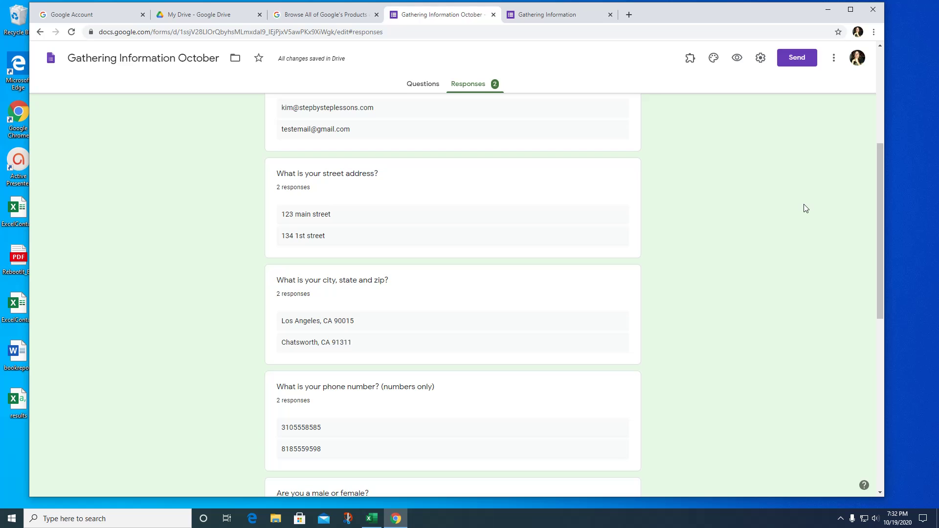
scroll(805, 208, "up", 5)
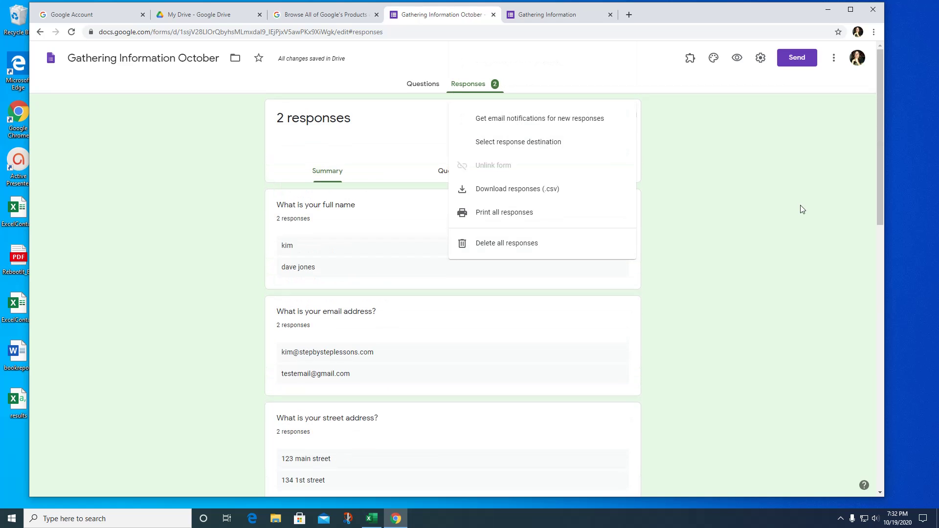
left_click(800, 206)
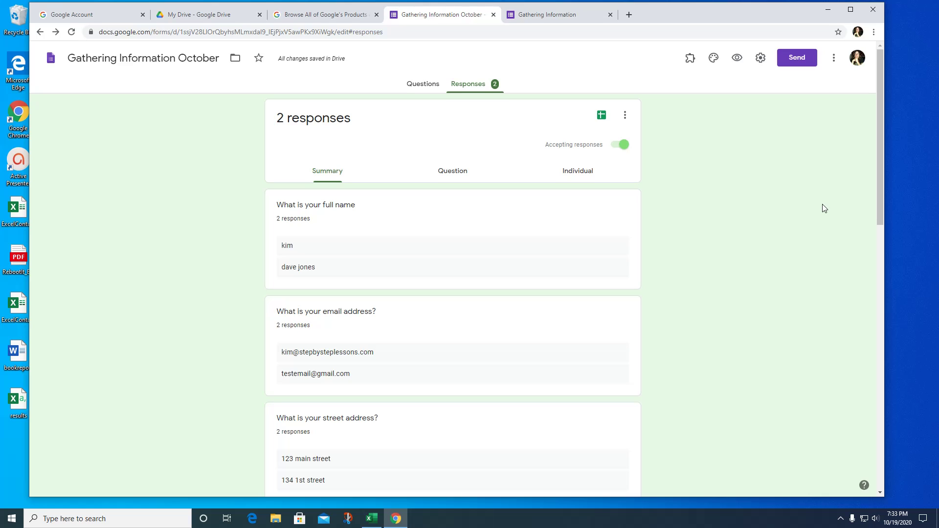
Add 'Please arrive around 7pm. Our address is:' and the November 1, 2020 completion request to the description.
left_click(422, 85)
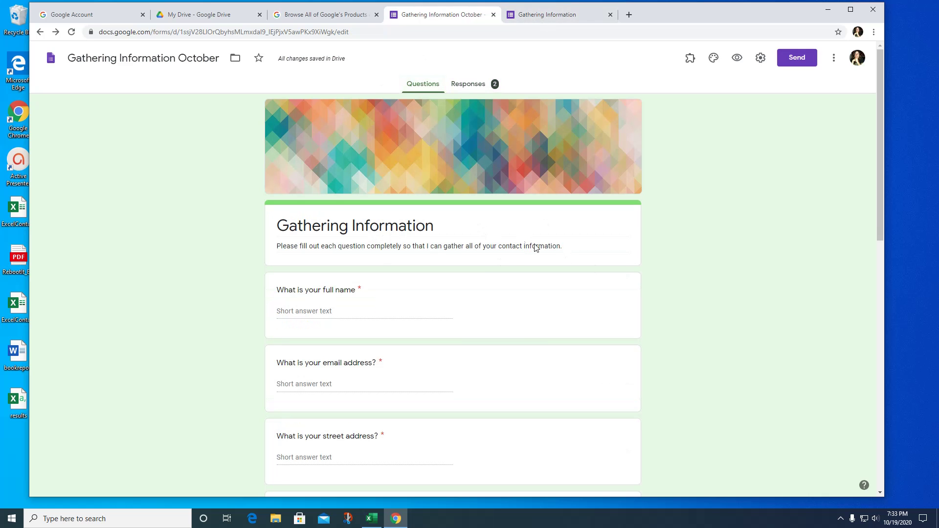
triple_click(571, 246)
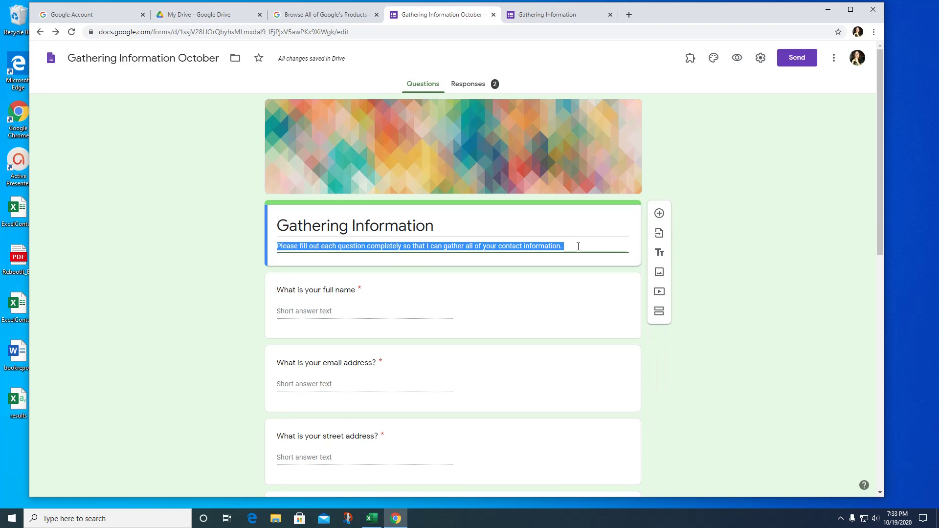
left_click(578, 247)
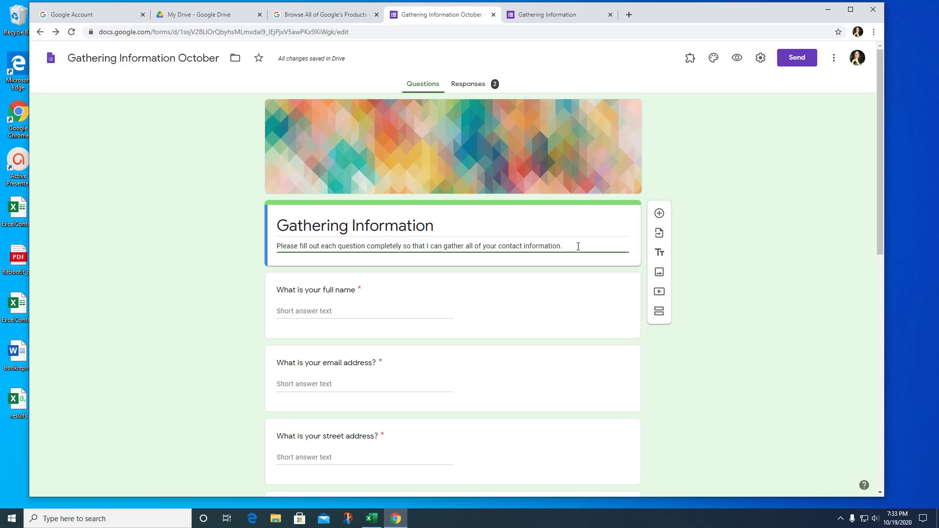
key("Return")
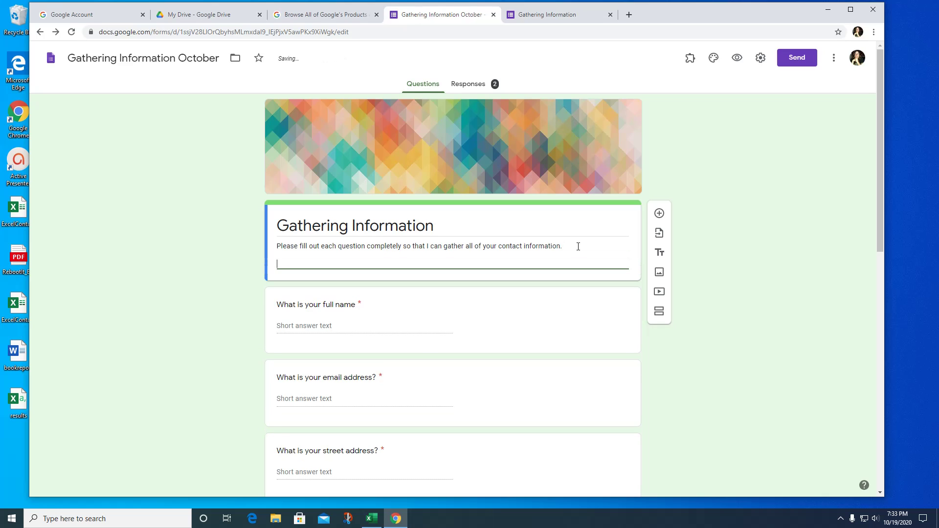
type("Please arrive around 7pm. Our ad")
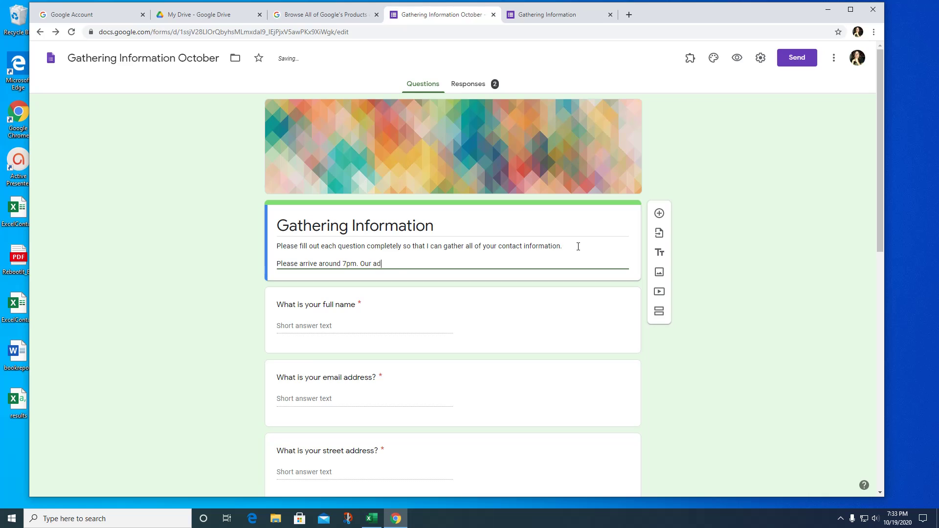
type("dress is:")
key("Return")
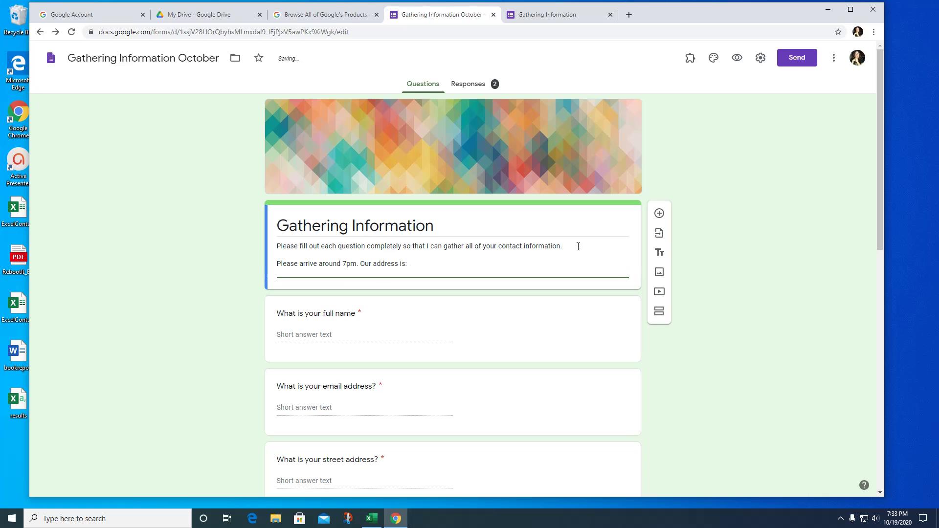
type("We appreciate you filling out thi")
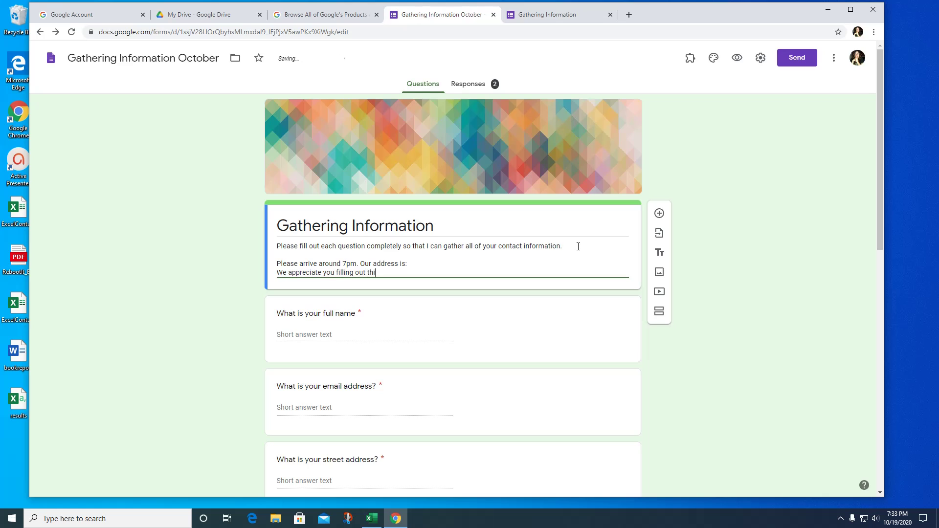
type("s form prior to ")
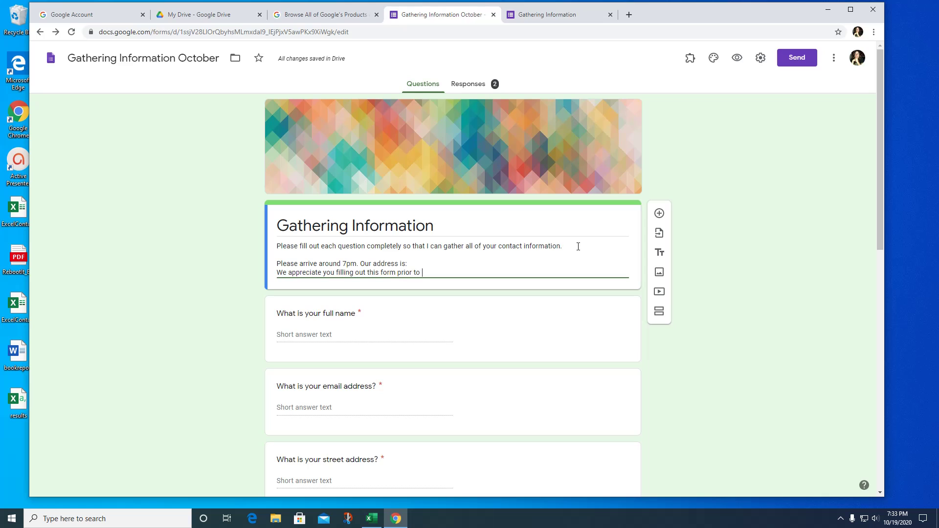
type("November 1, 2020.")
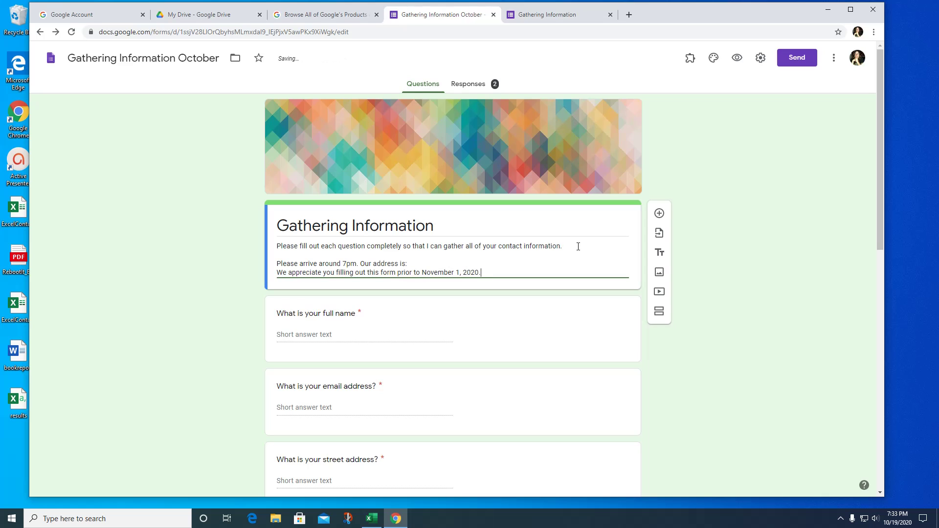